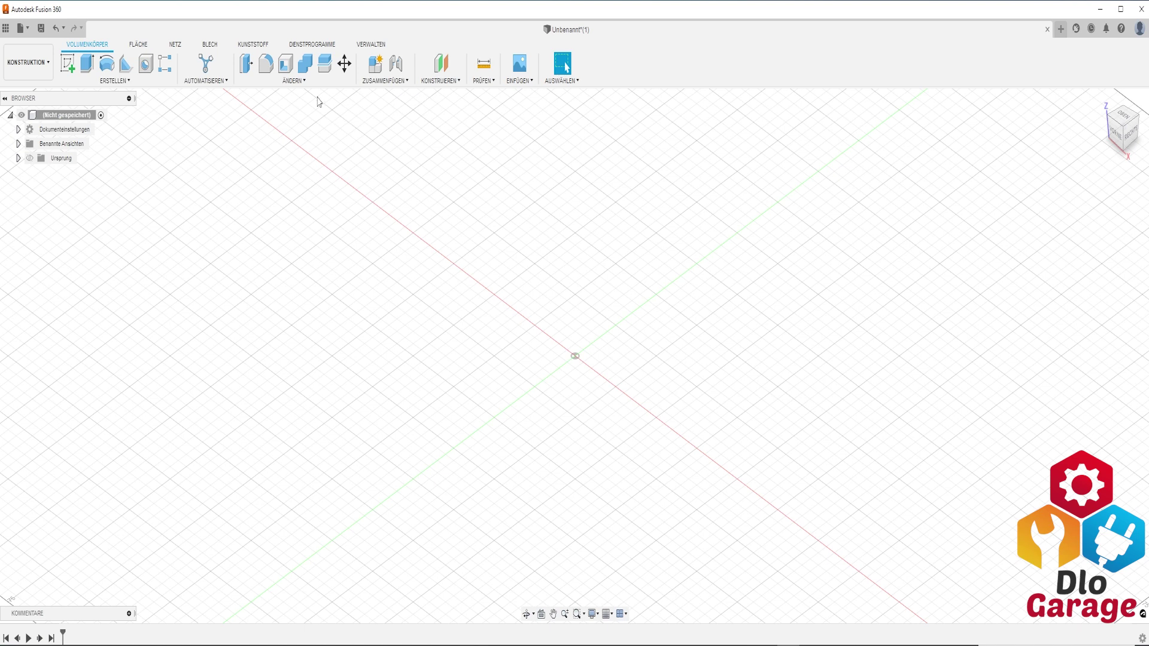
Browse the Modify tools list, then start the Box tool from the Create menu
left_click(307, 82)
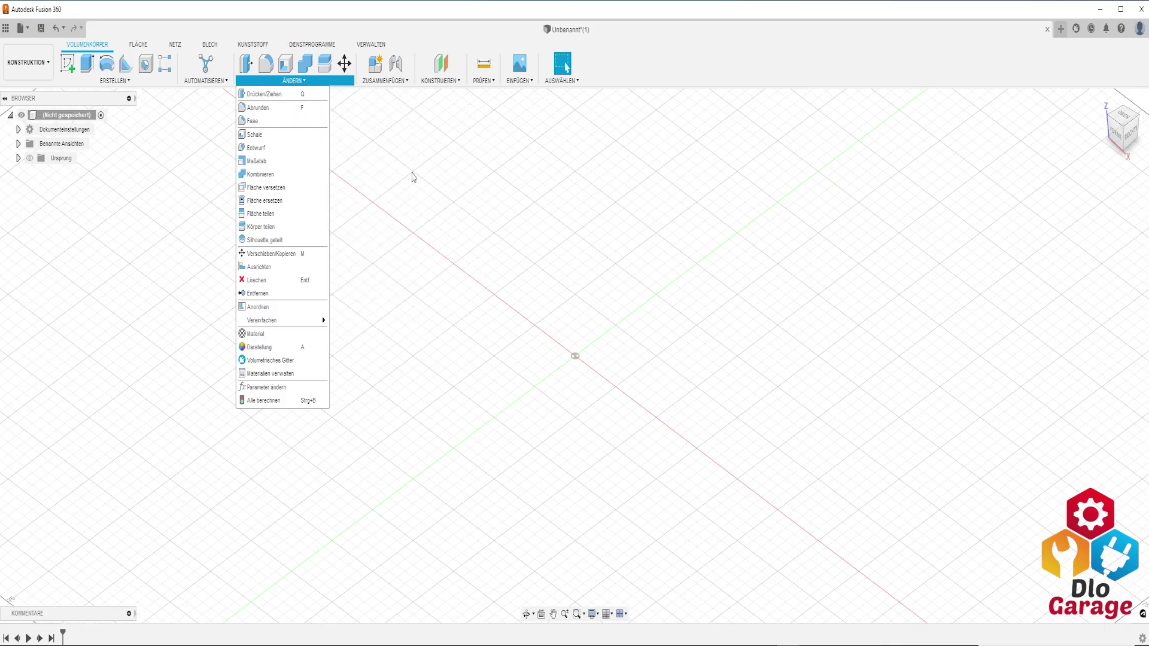
left_click(428, 182)
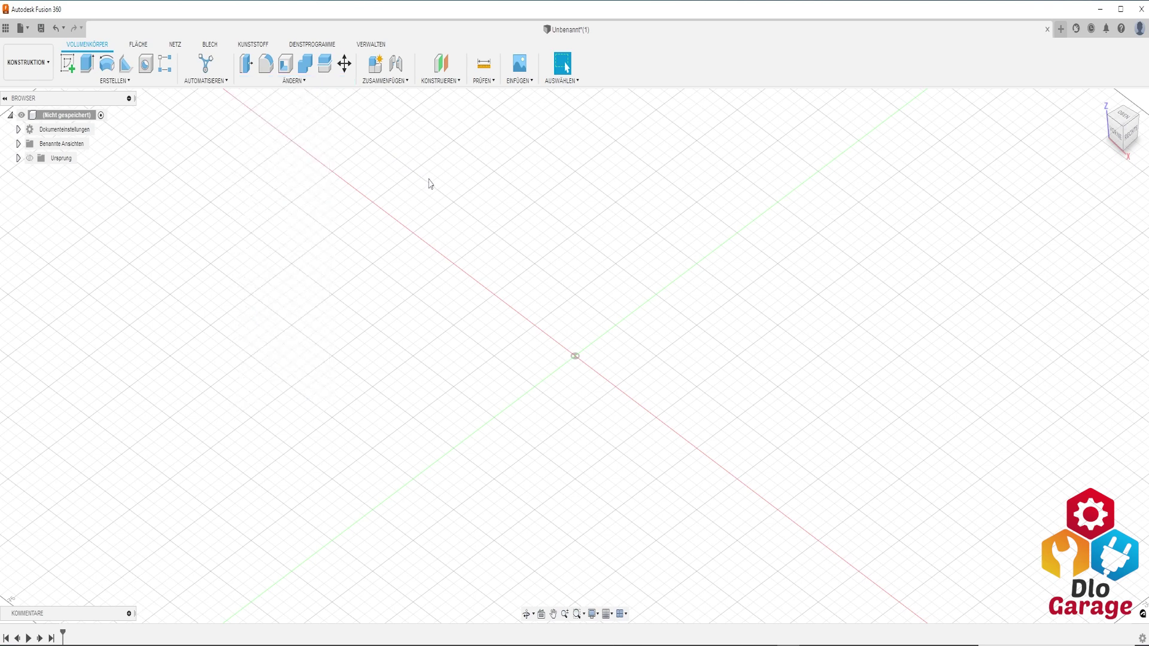
left_click(99, 82)
left_click(90, 267)
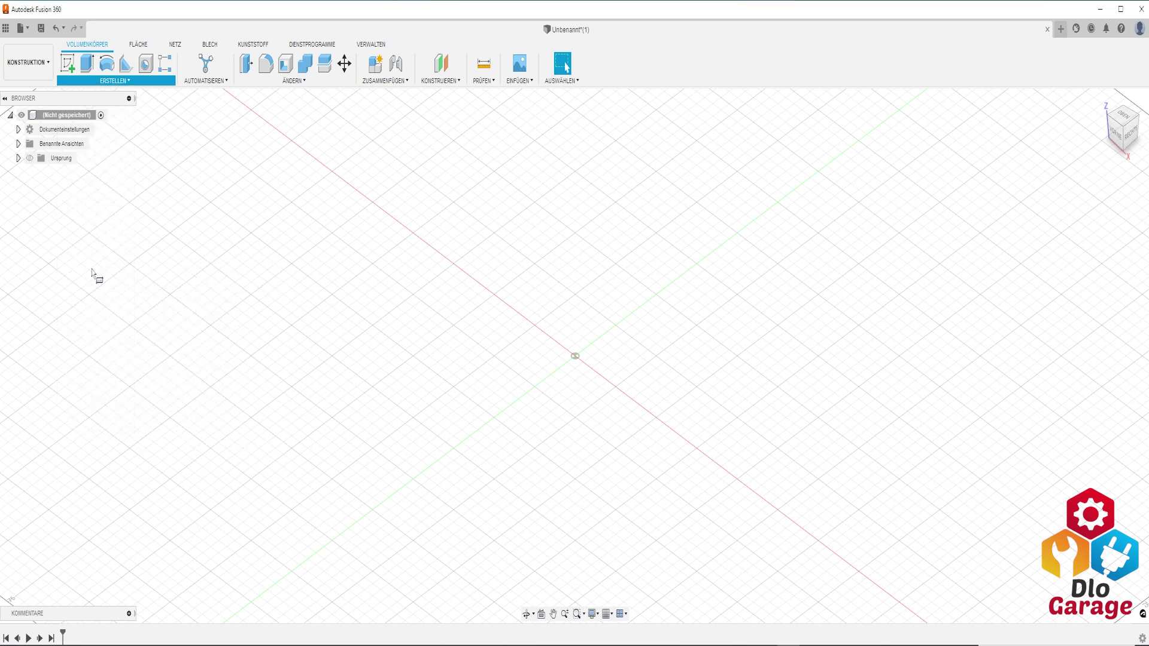
Draw a 50 × 50 mm base from the origin on the ground plane and extrude it 40 mm tall
left_click(621, 352)
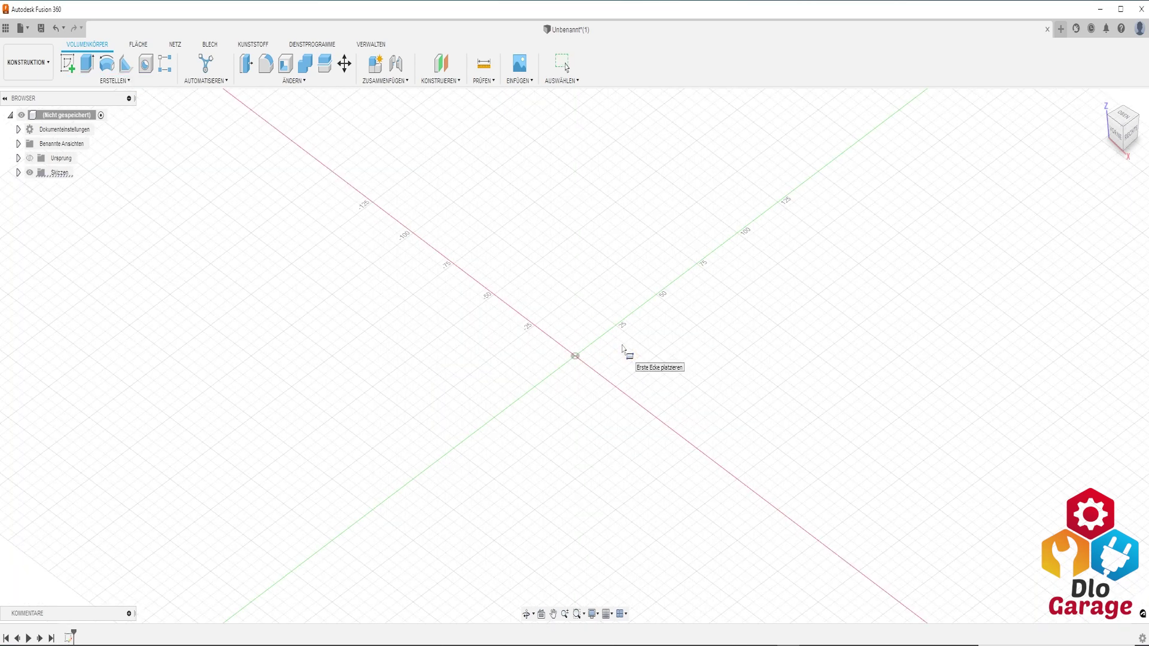
left_click(574, 356)
left_click(740, 363)
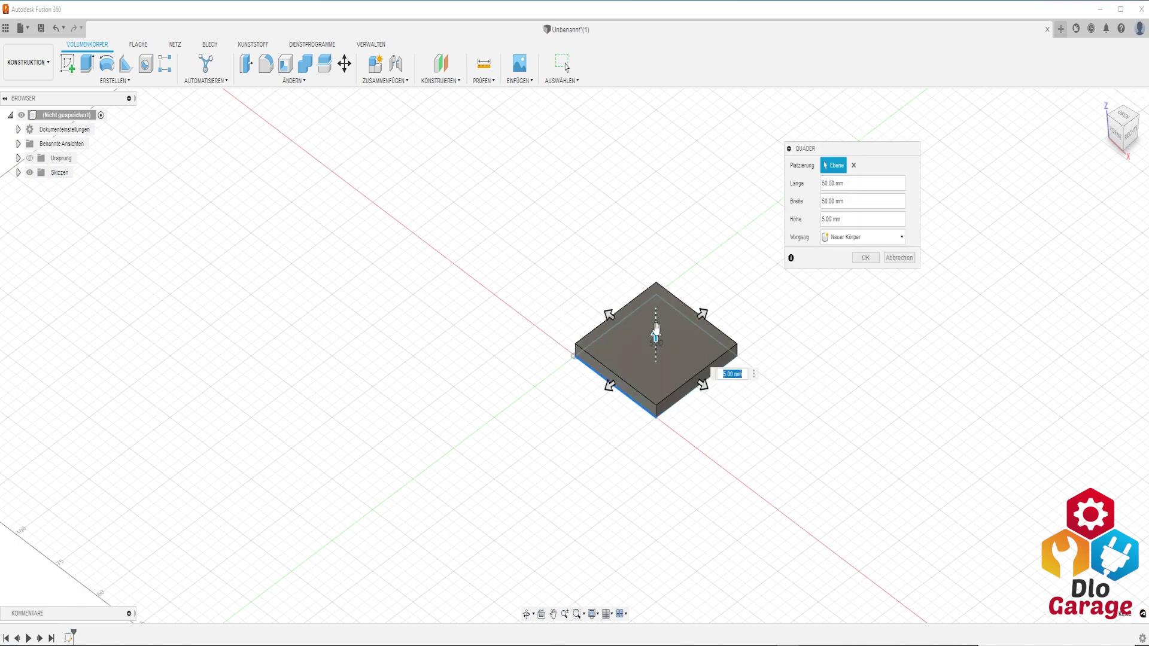
left_click_drag(656, 334, 664, 253)
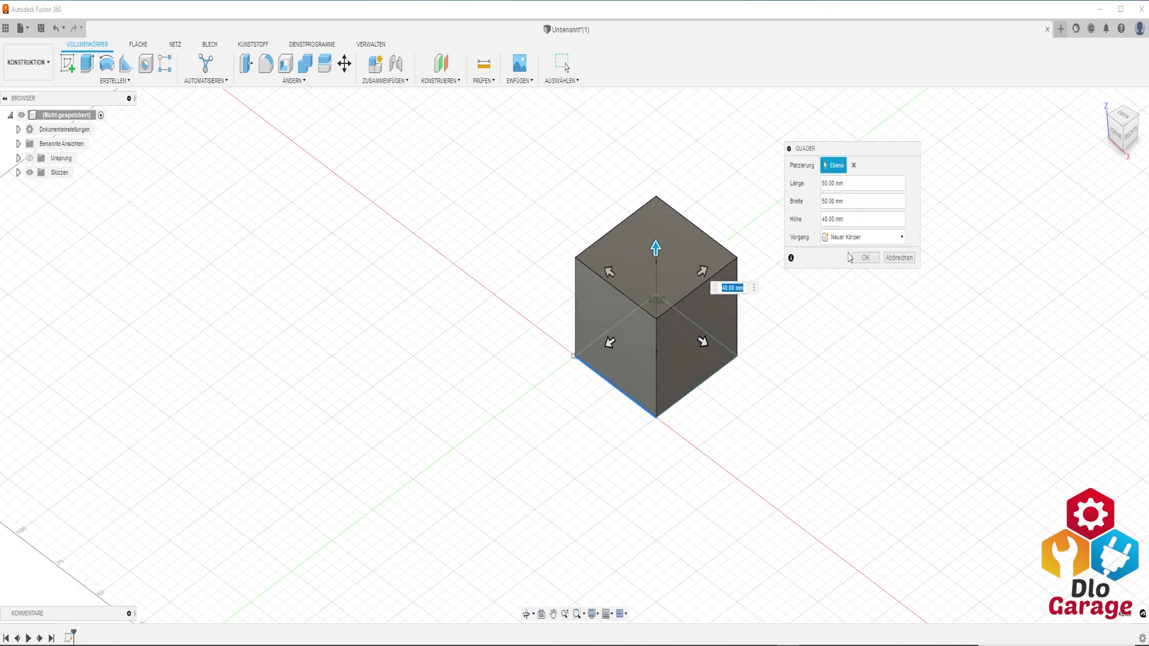
left_click(868, 259)
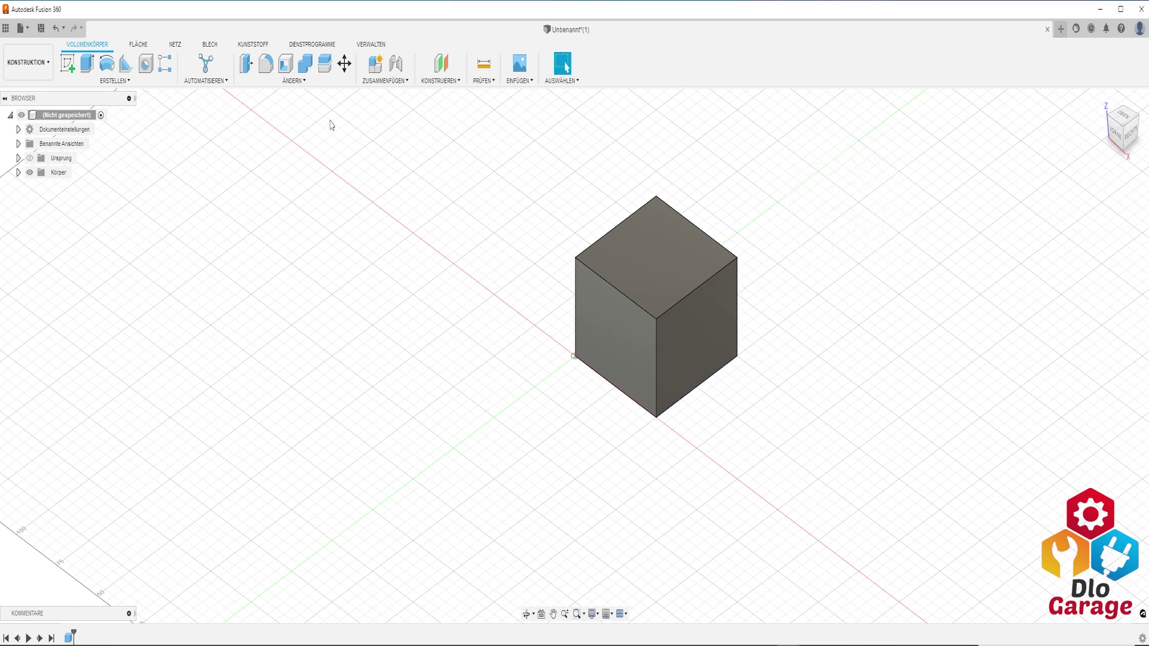
left_click(293, 82)
left_click(282, 94)
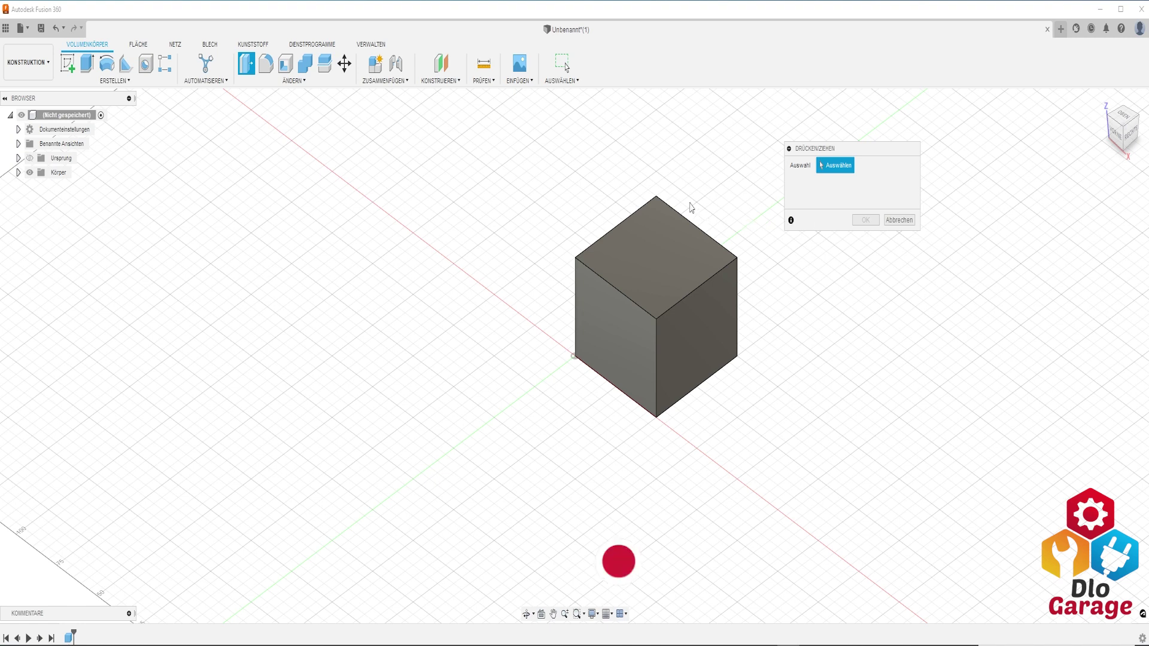
left_click(660, 245)
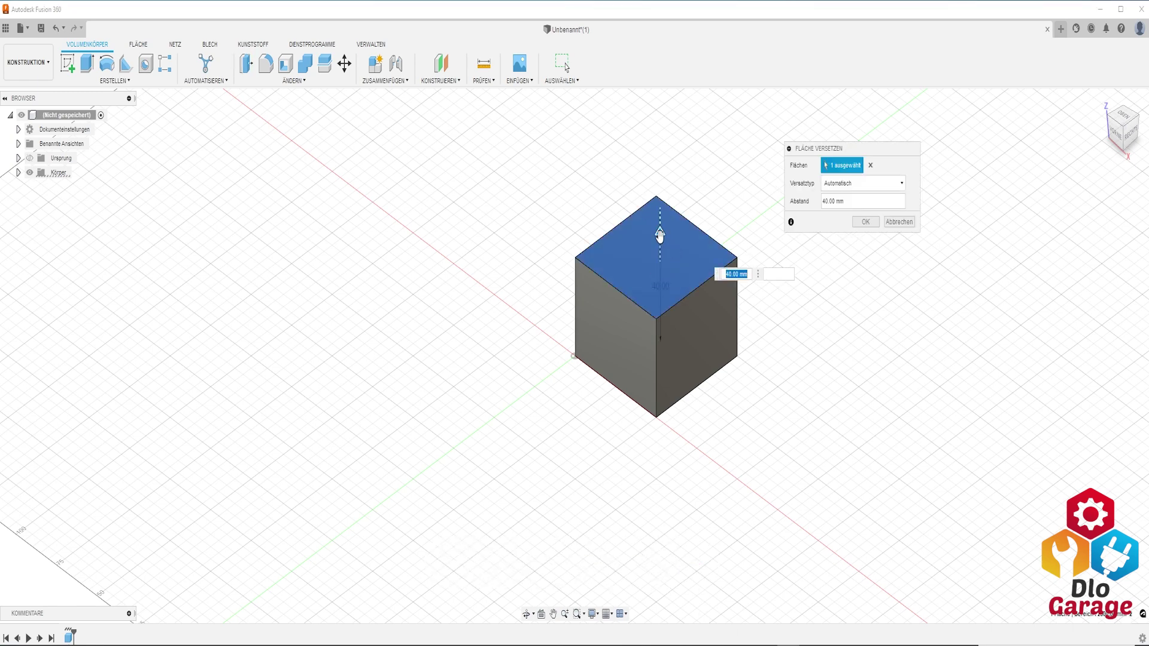
left_click_drag(660, 234, 664, 302)
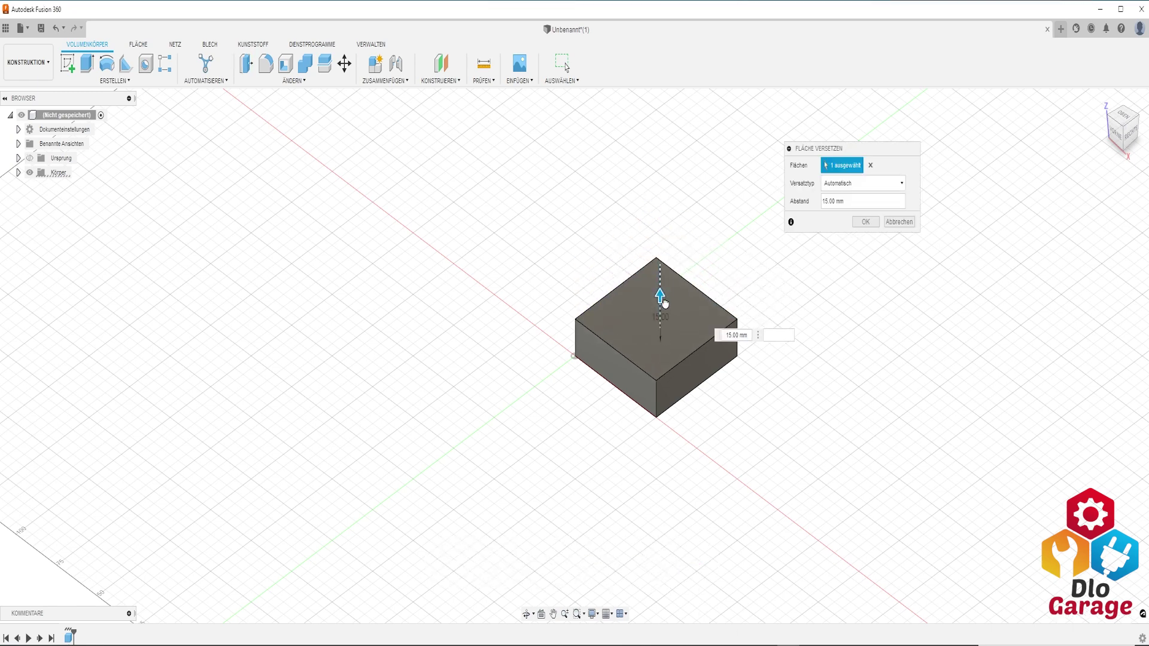
left_click_drag(664, 303, 659, 134)
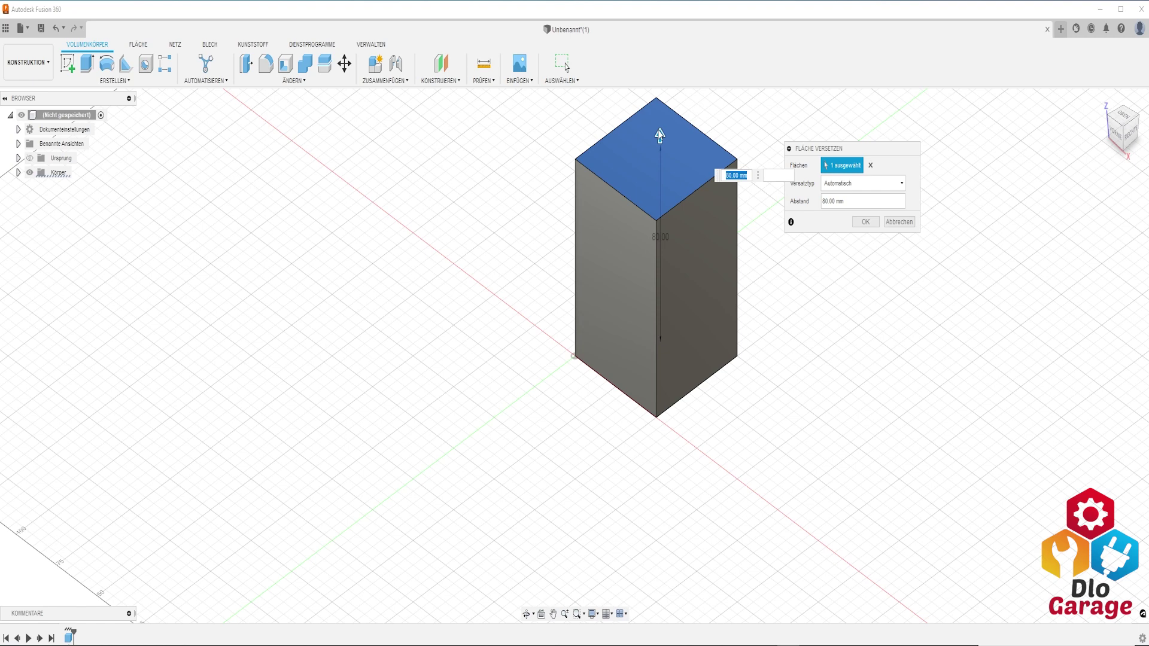
mouse_move(660, 135)
left_mouse_down()
mouse_move(669, 288)
mouse_move(668, 233)
left_mouse_up()
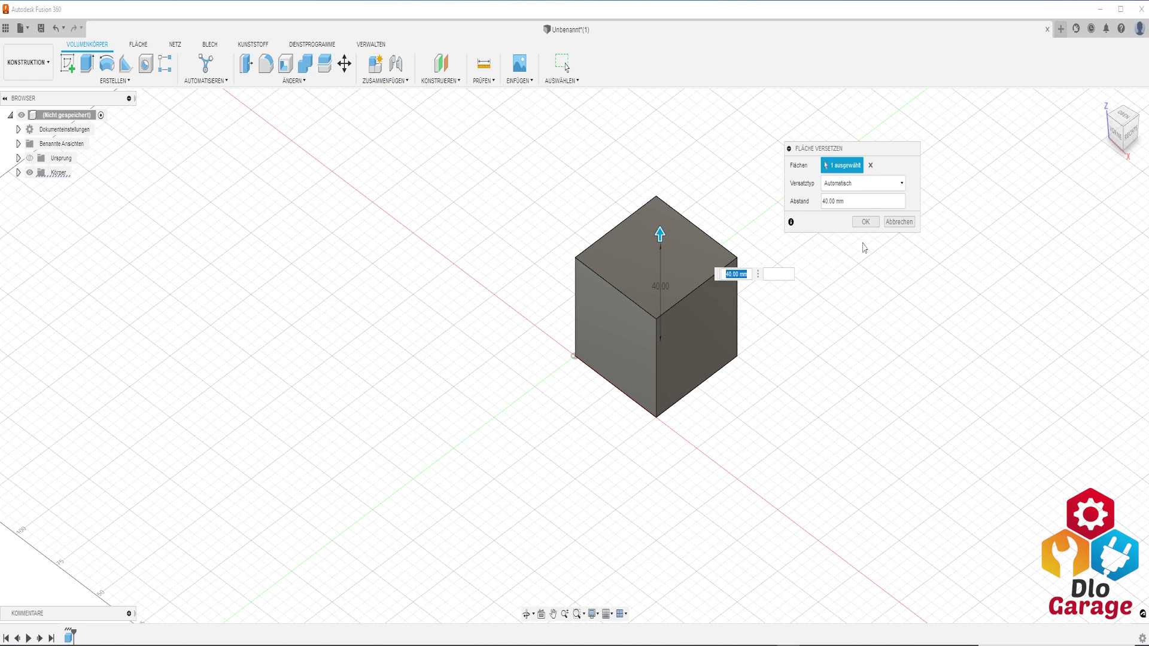
left_click(866, 222)
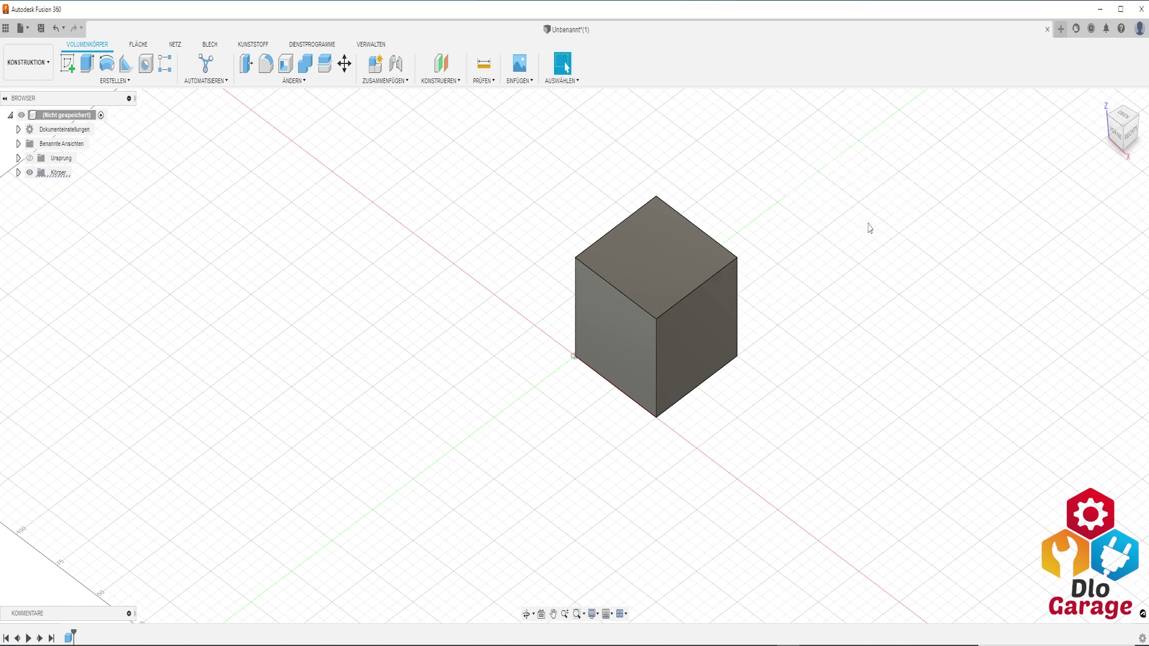
left_click(298, 81)
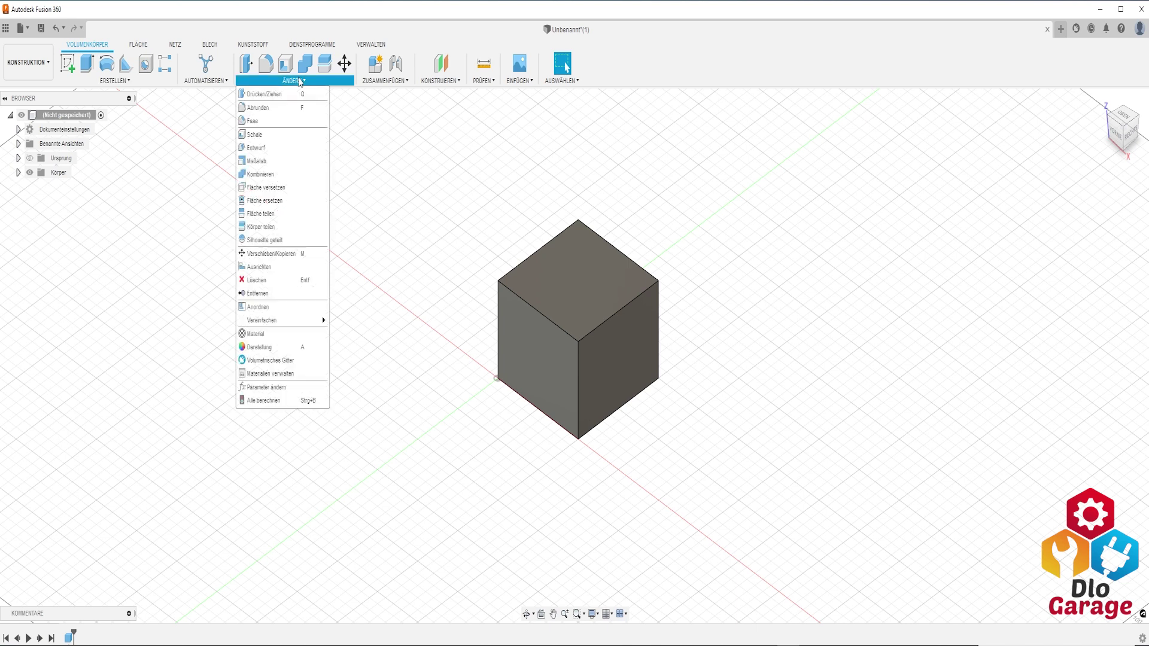
left_click(284, 110)
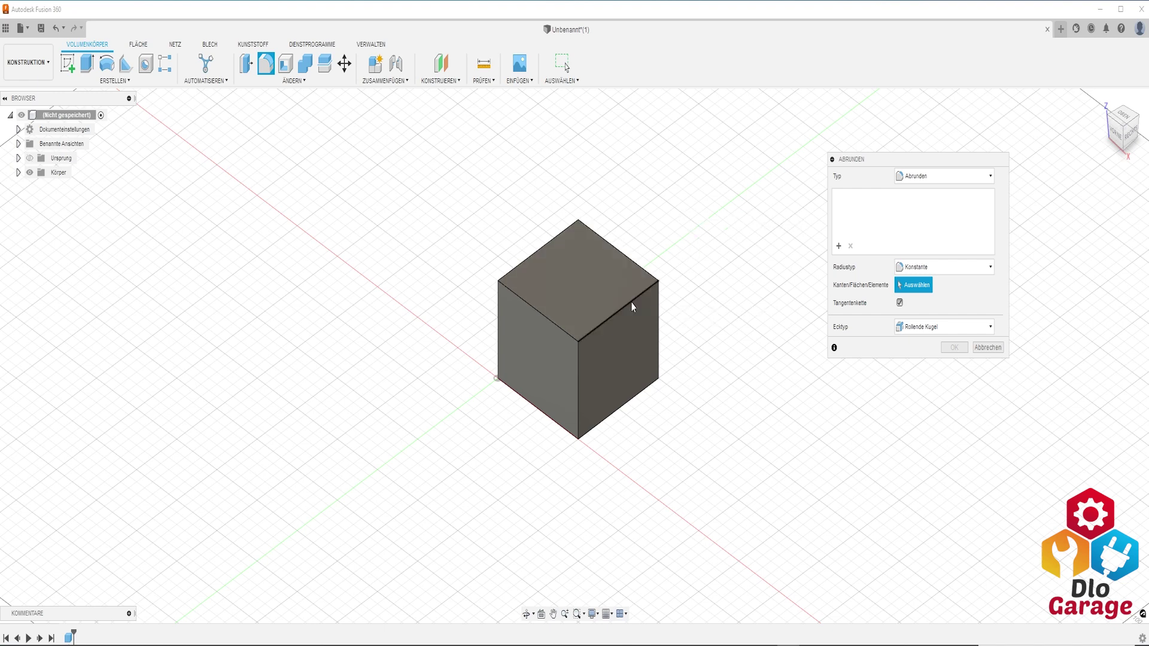
scroll(630, 307, "up", 2)
scroll(630, 307, "up", 2)
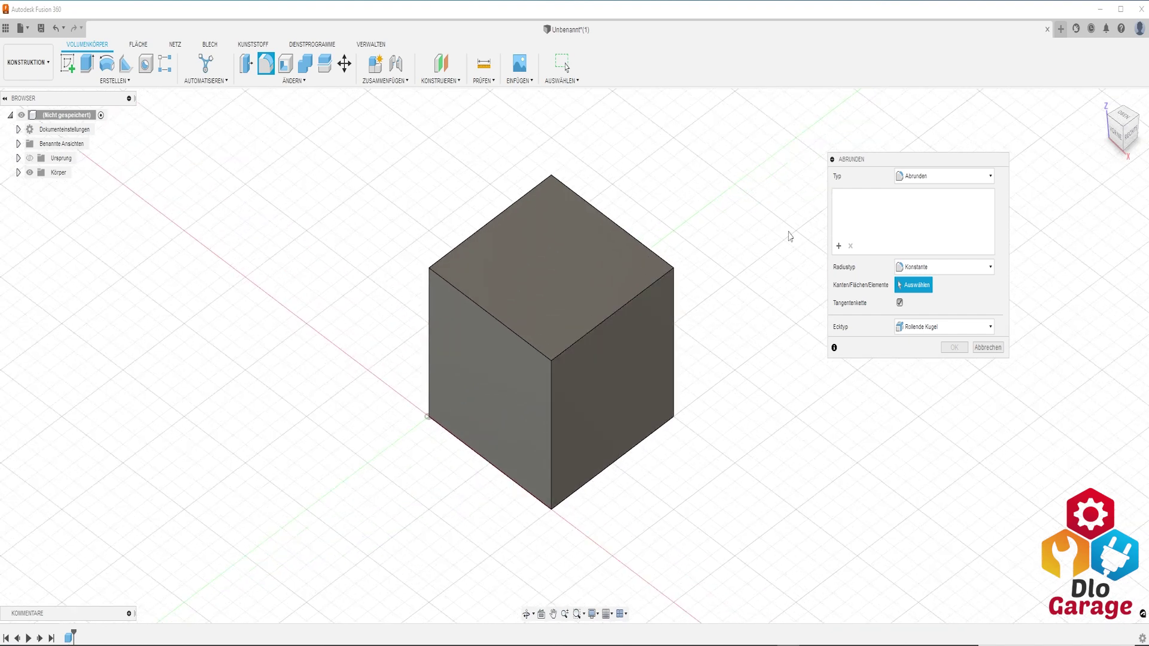
left_click(620, 309)
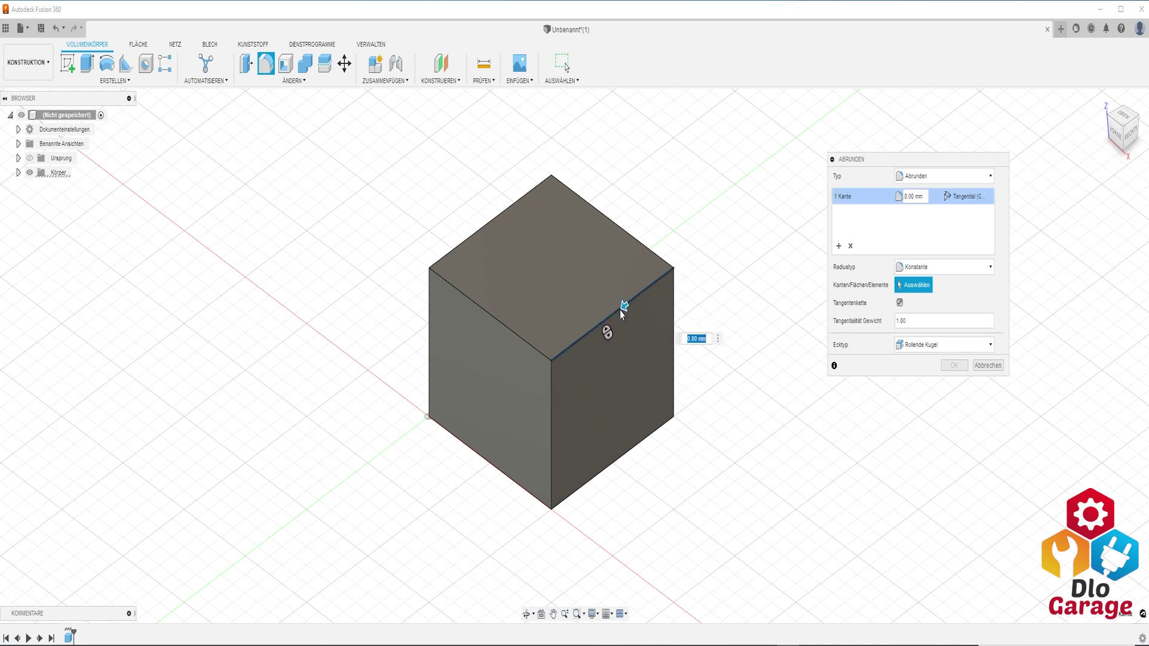
left_click(516, 332)
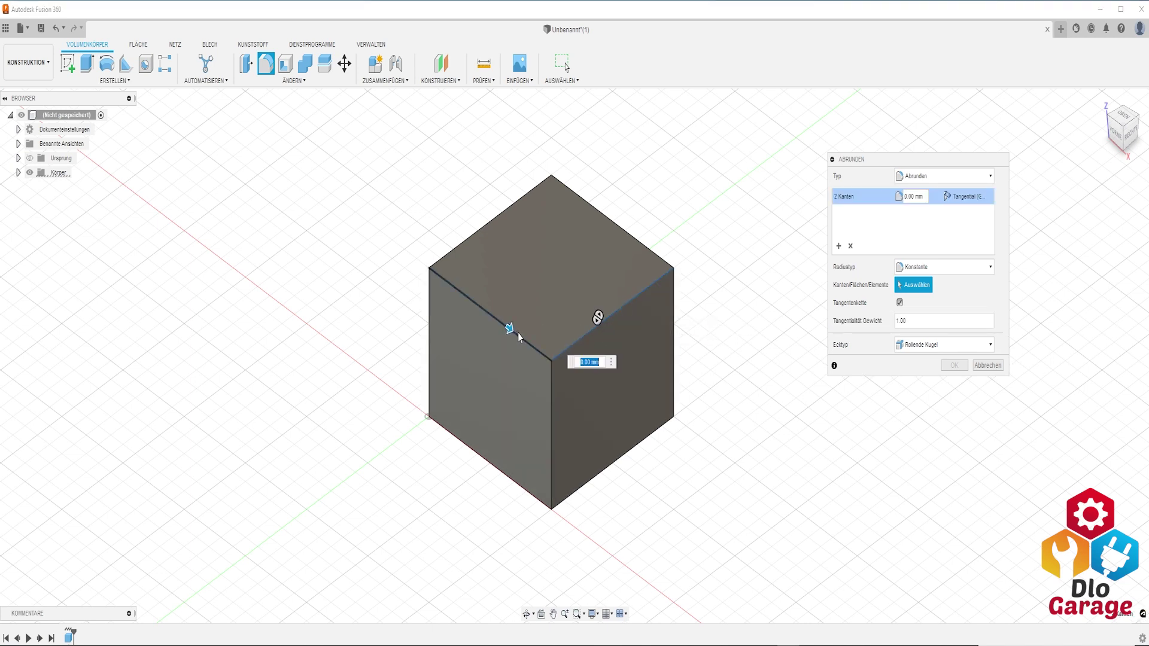
left_click(551, 389)
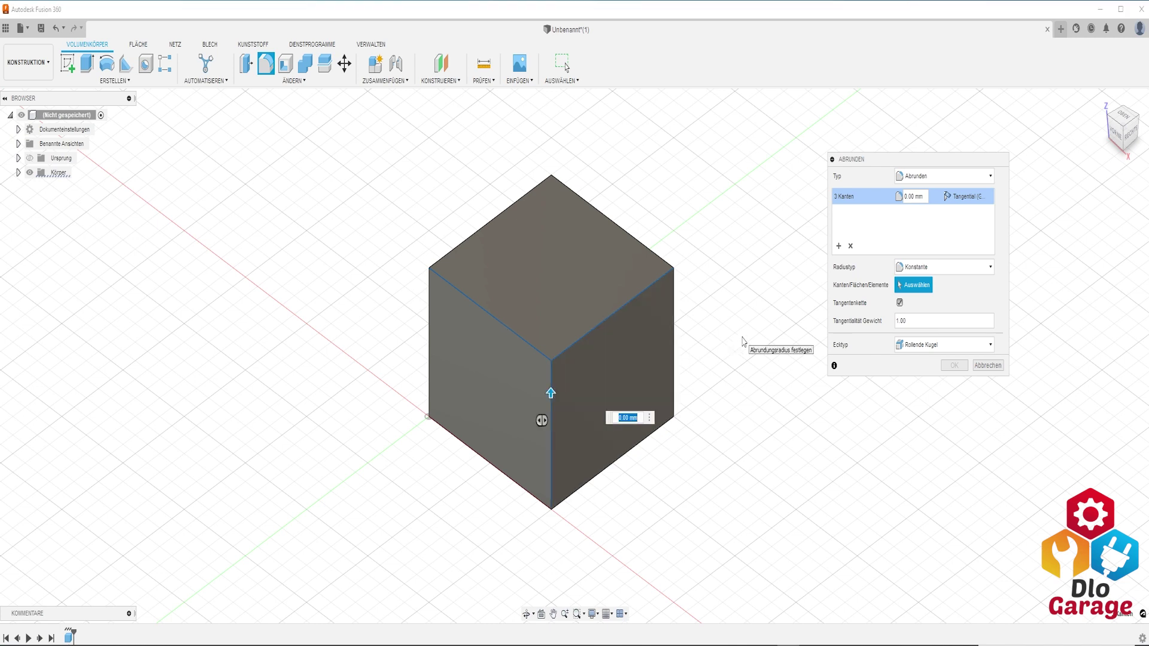
type("3")
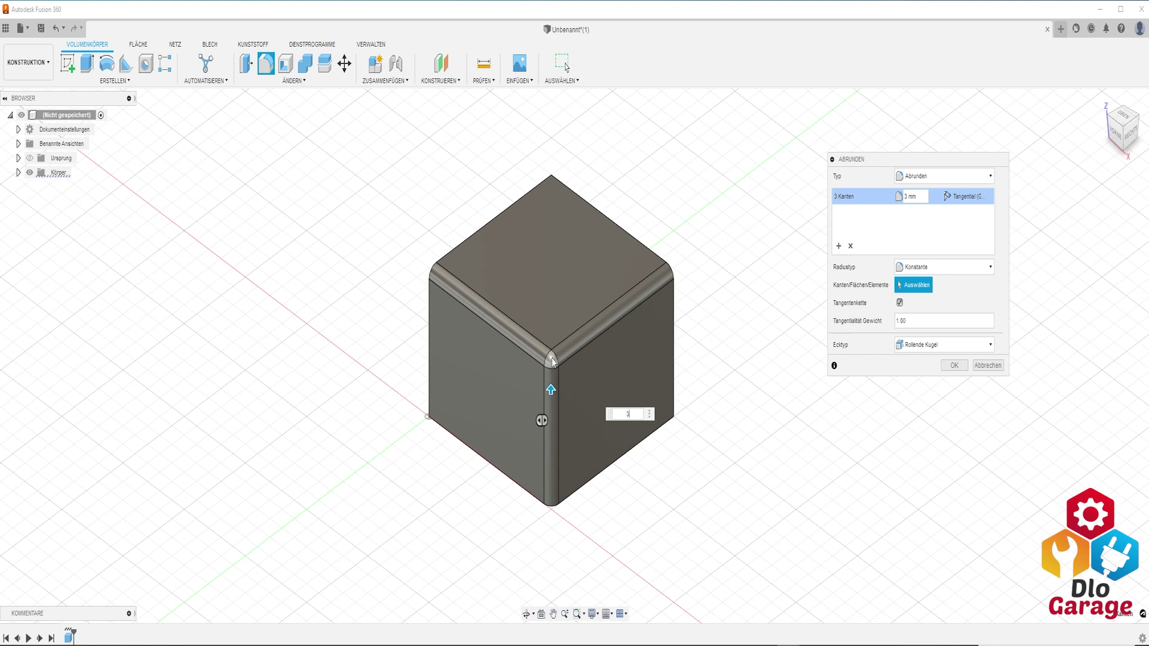
left_click(911, 345)
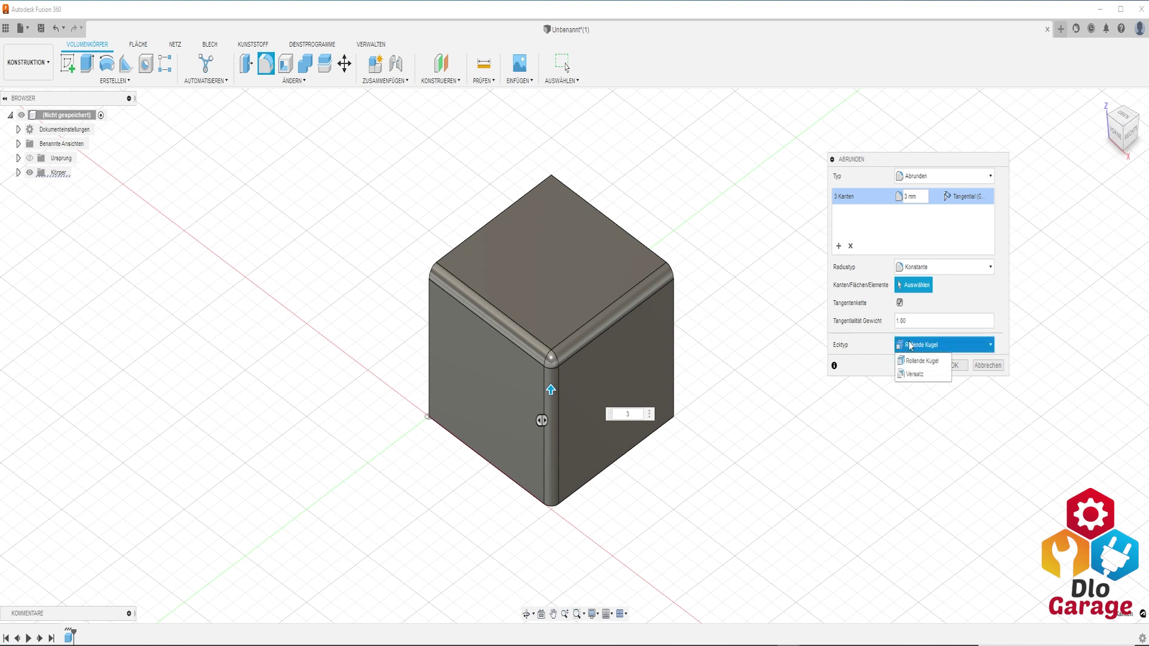
left_click(916, 374)
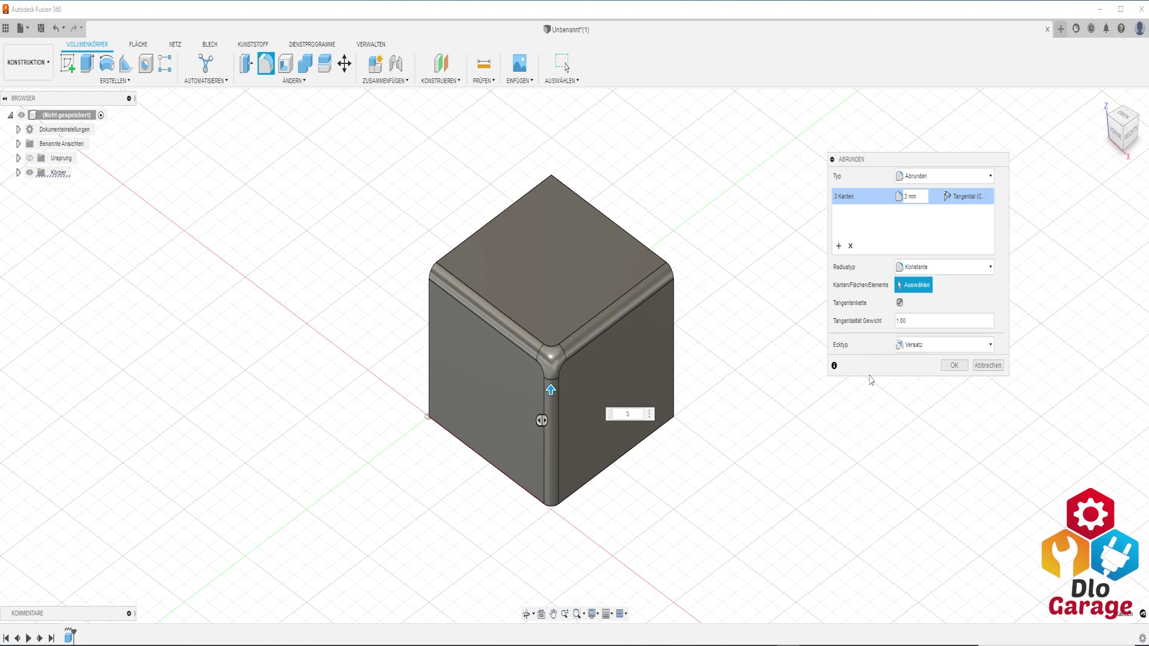
left_click(922, 345)
left_click(912, 359)
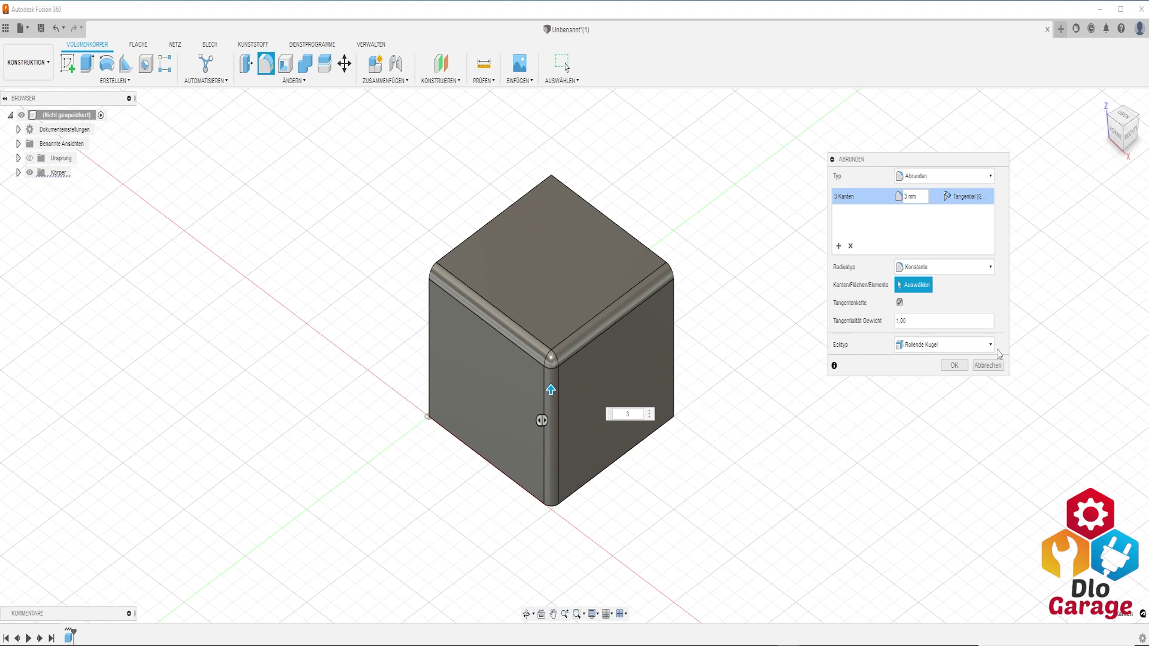
left_click(988, 366)
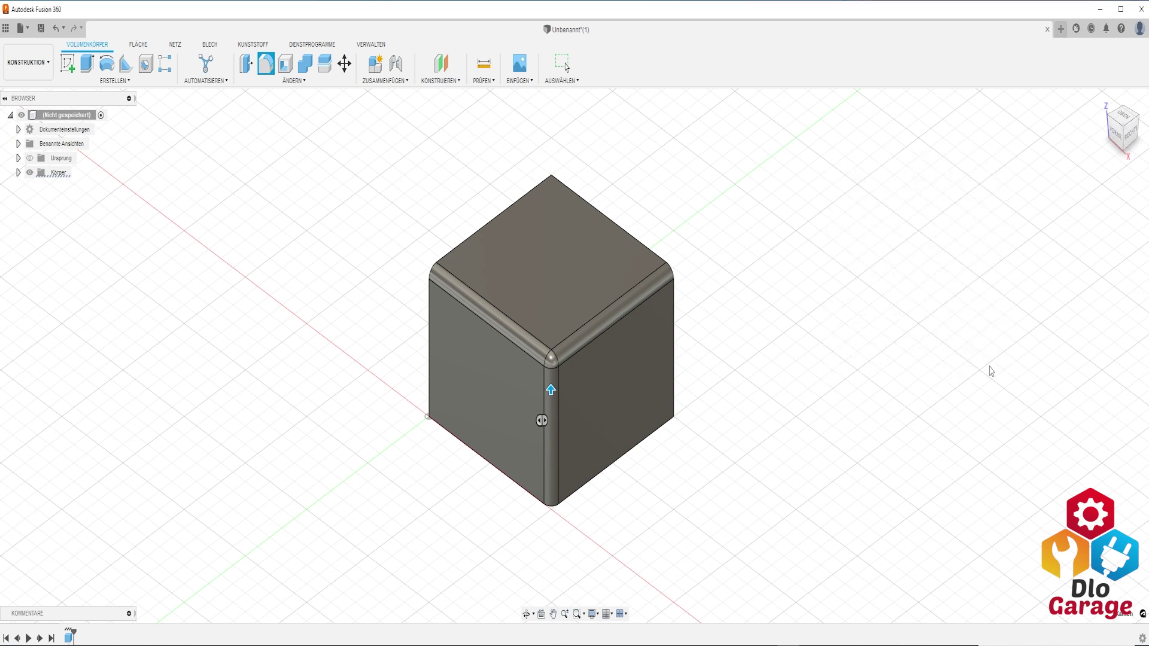
Chamfer the cube's top-right and top-left edges by 2 mm and show the chamfer type choices
left_click(300, 83)
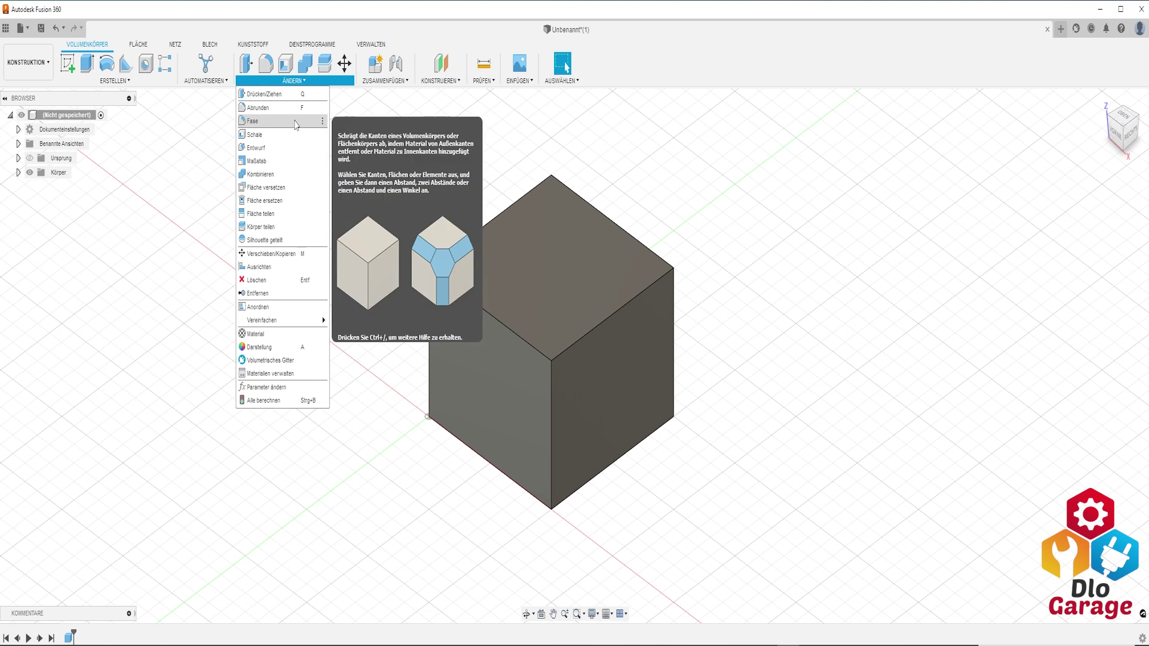
left_click(296, 124)
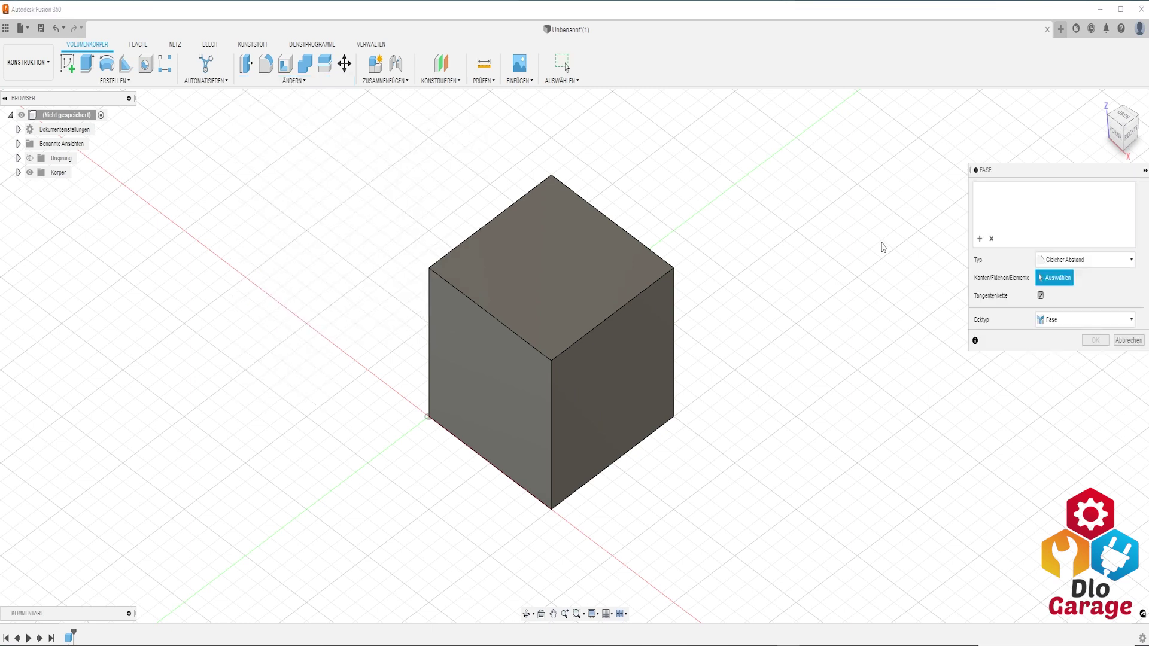
left_click(623, 307)
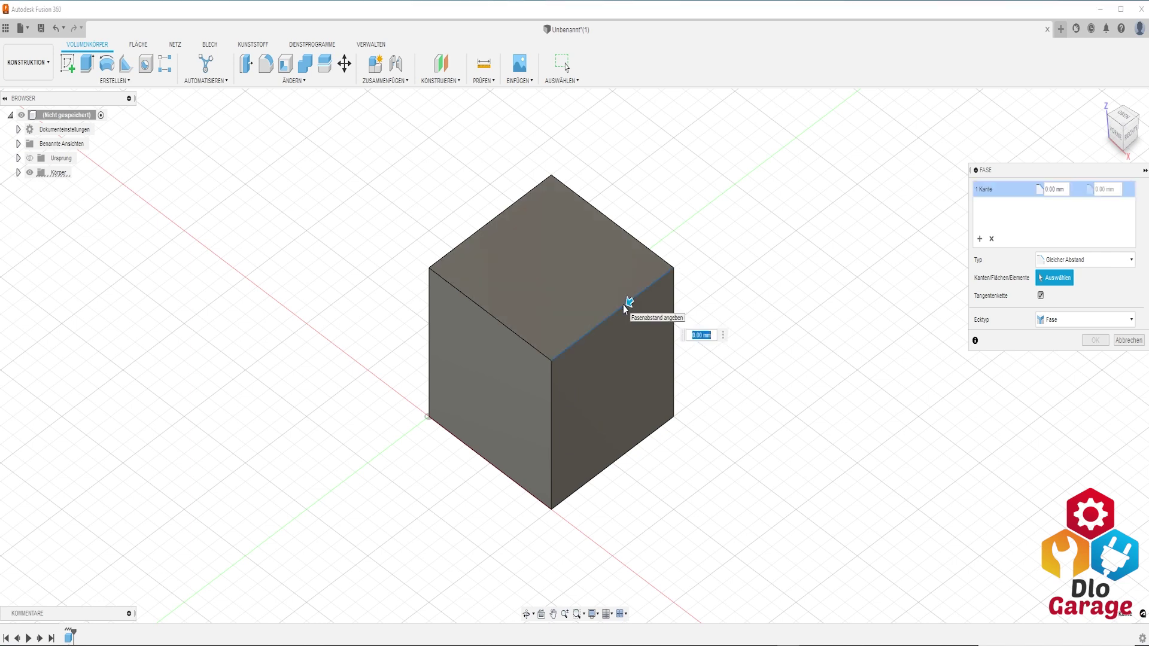
left_click(518, 338)
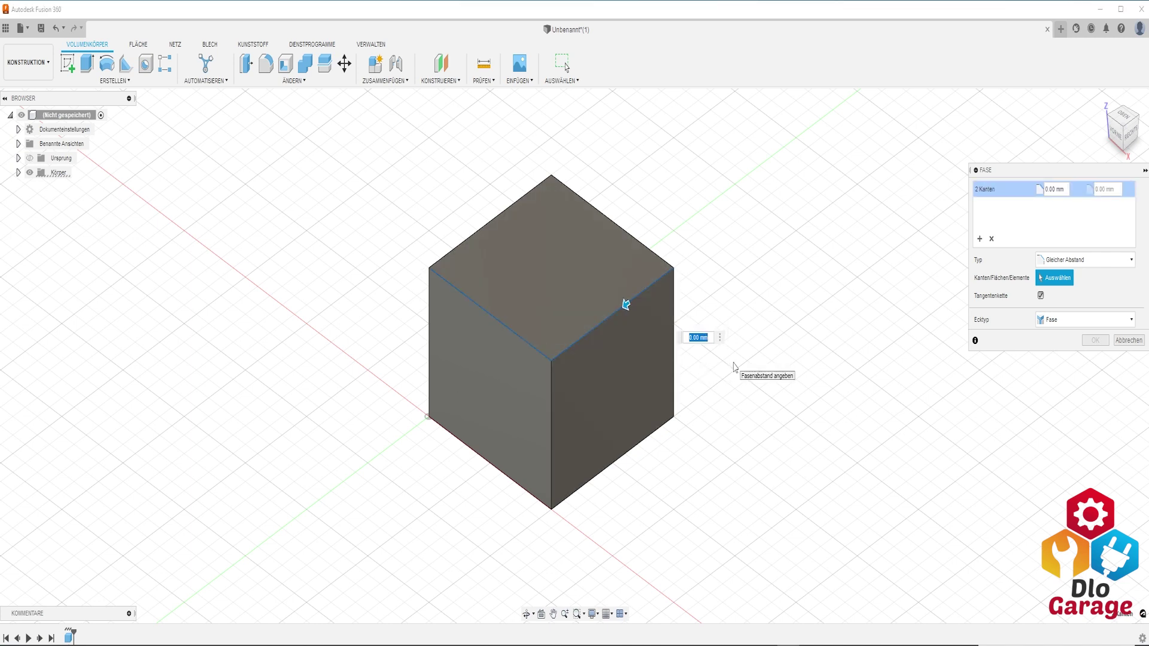
type("2")
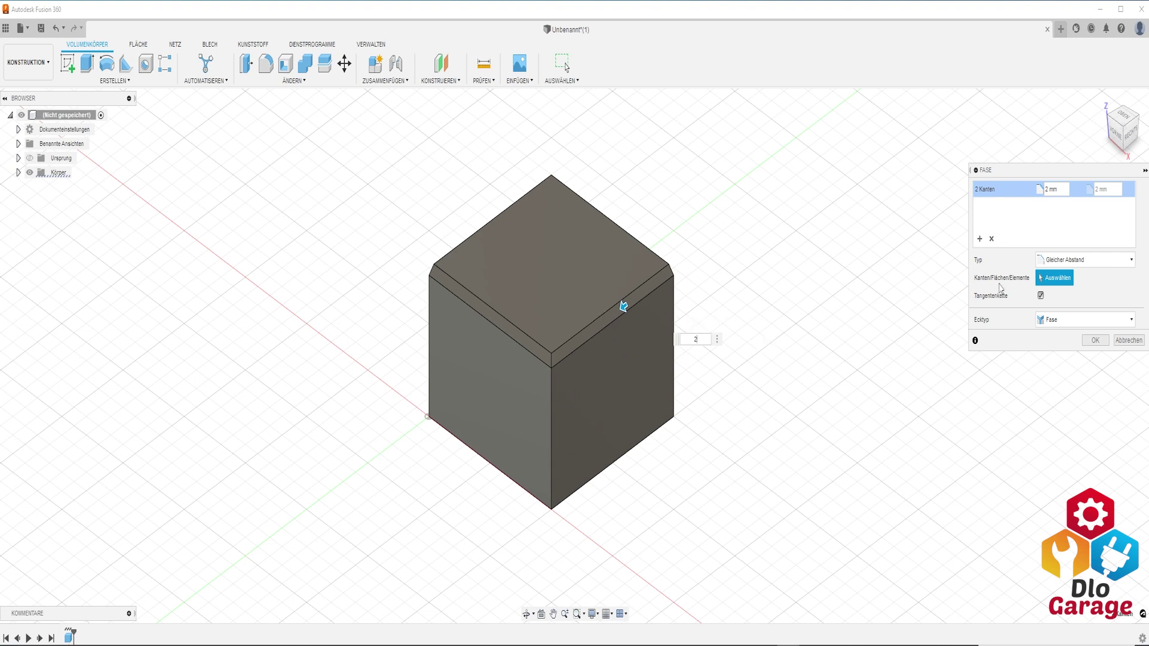
left_click(1071, 262)
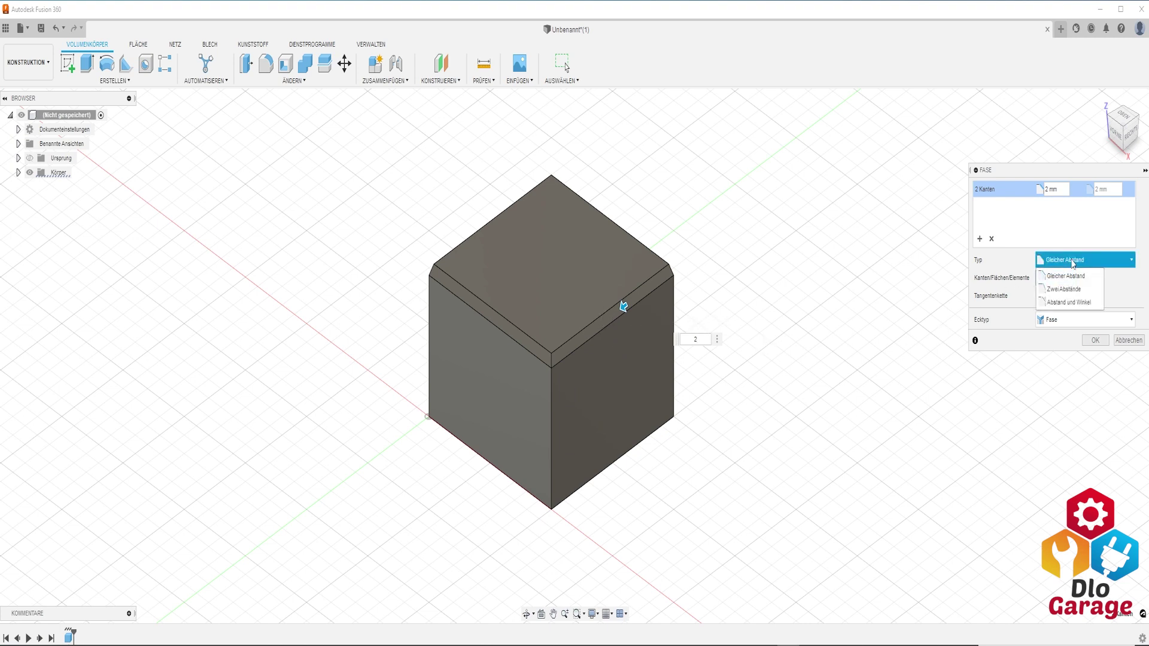
Preview the Two Distances and Distance and Angle chamfer types, then return to Equal Distance
left_click(1072, 288)
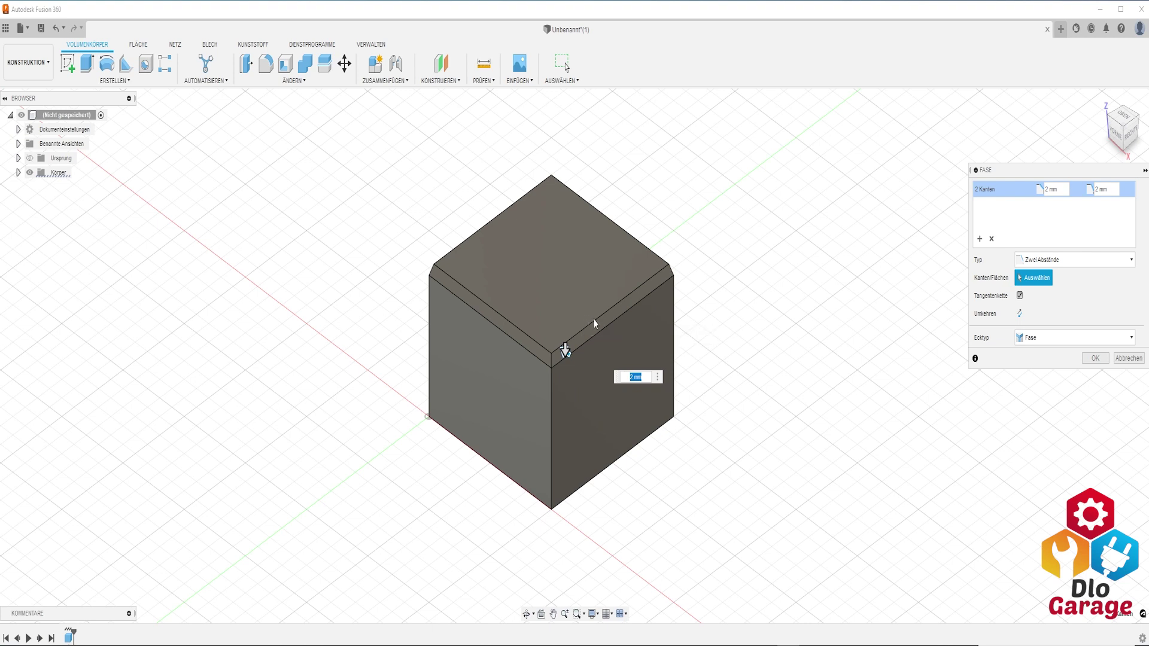
left_click(1077, 259)
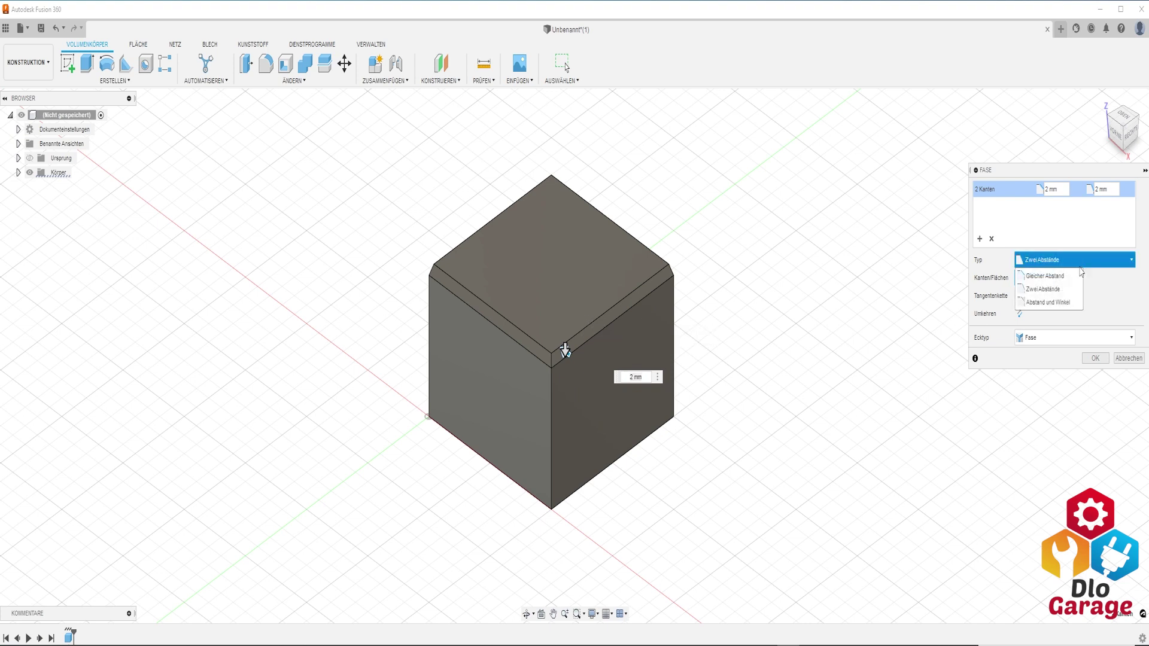
left_click(1069, 303)
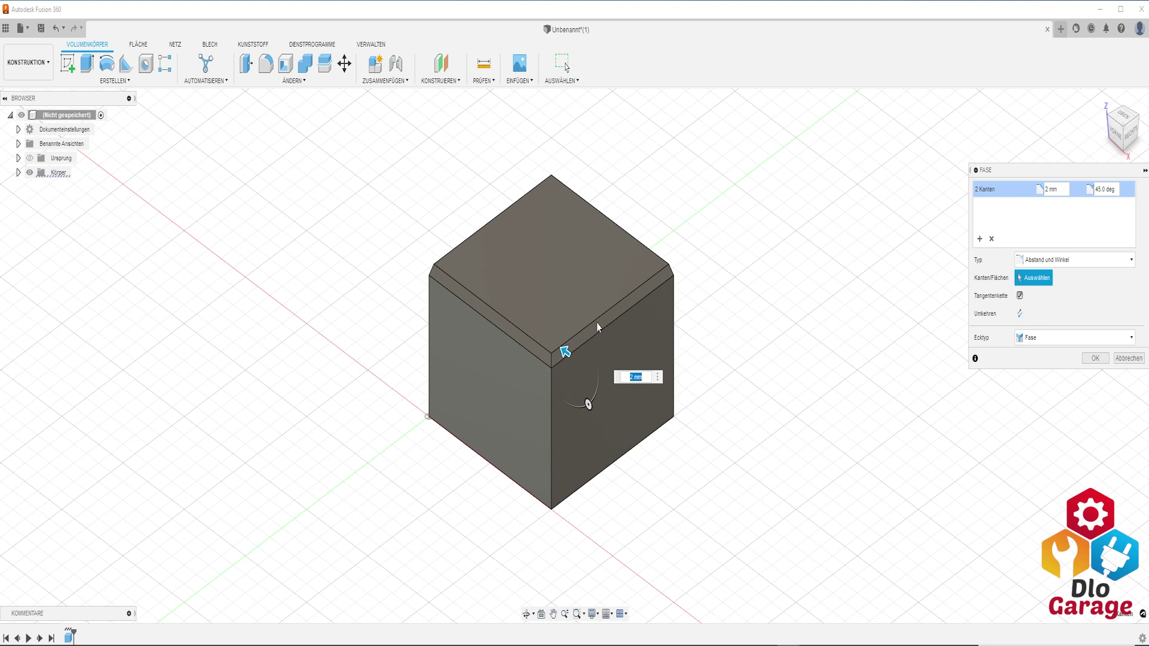
left_click(1084, 261)
left_click(1047, 279)
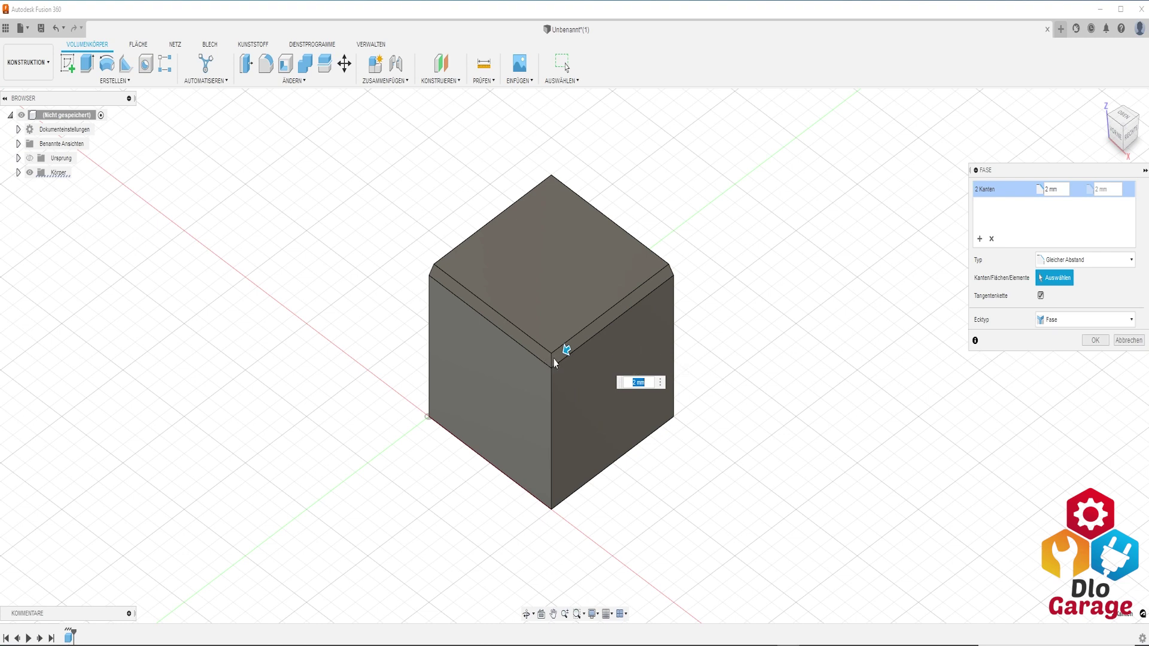
Review the corner type options, then cancel the chamfer without applying it
left_click(1089, 322)
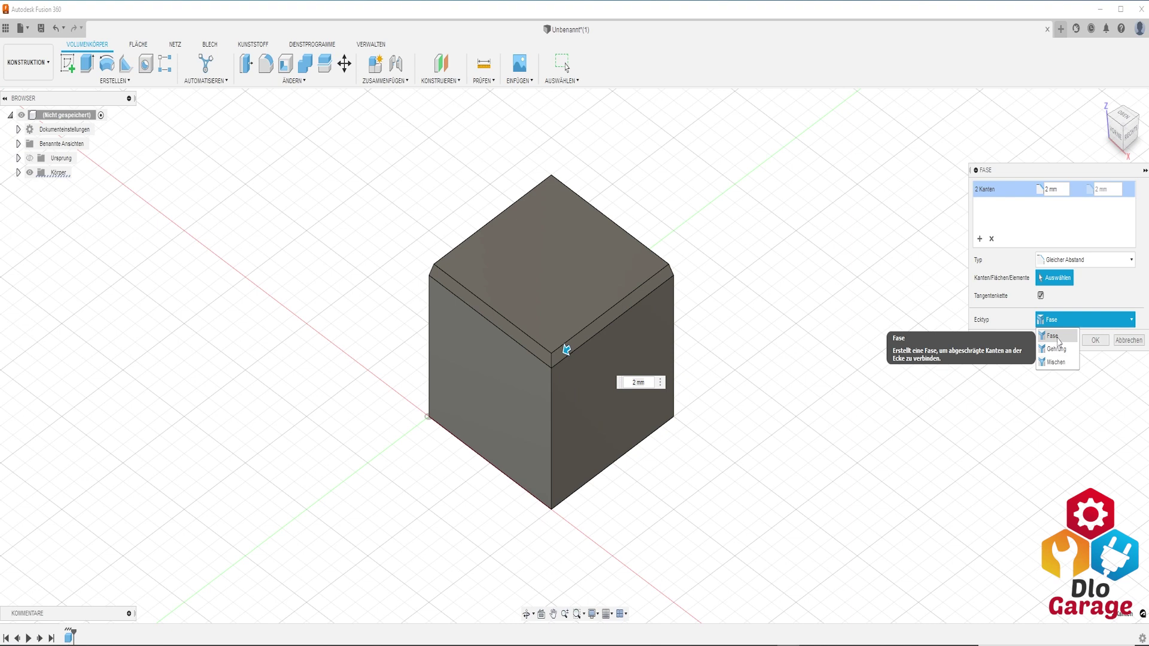
left_click(549, 391)
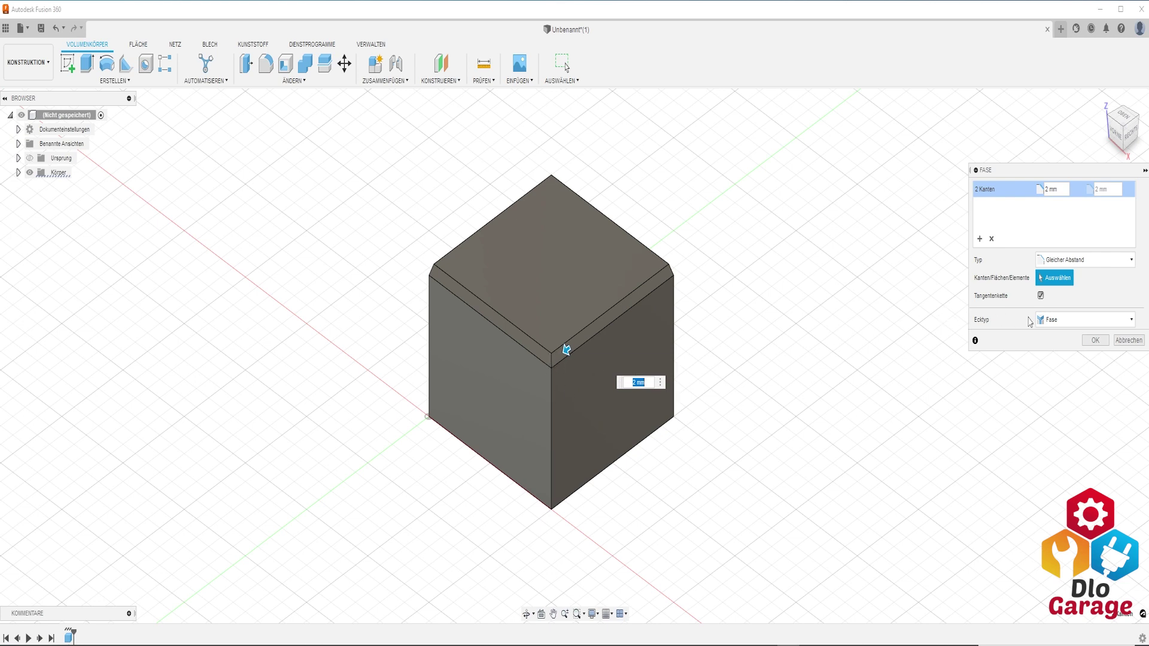
left_click(1056, 320)
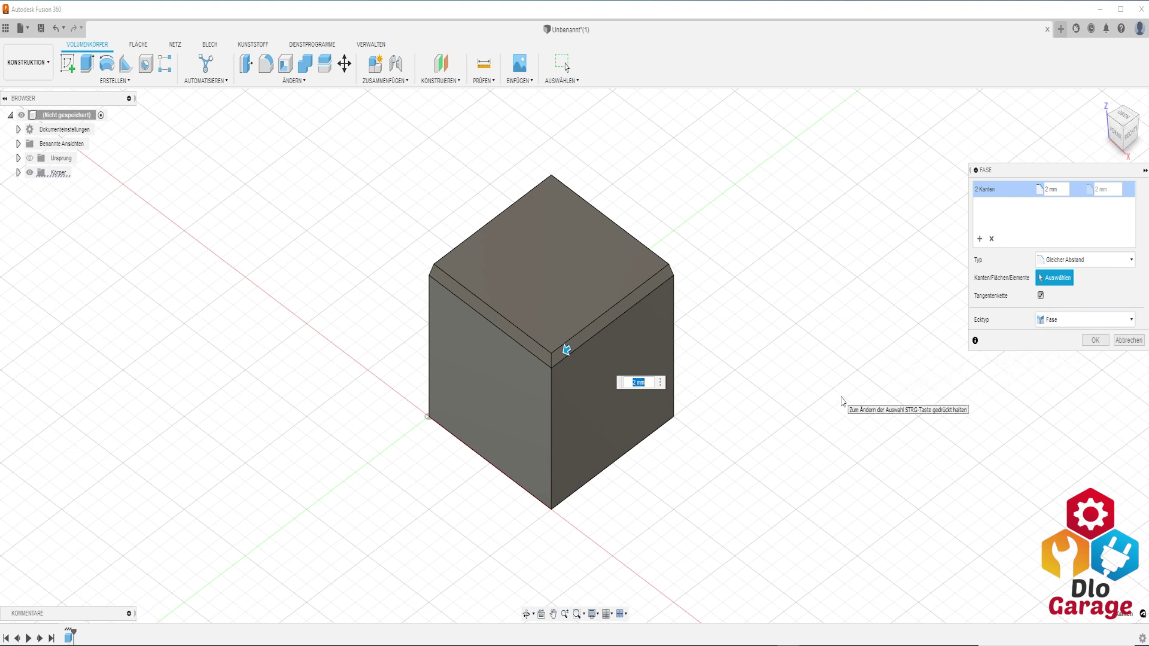
left_click(1133, 342)
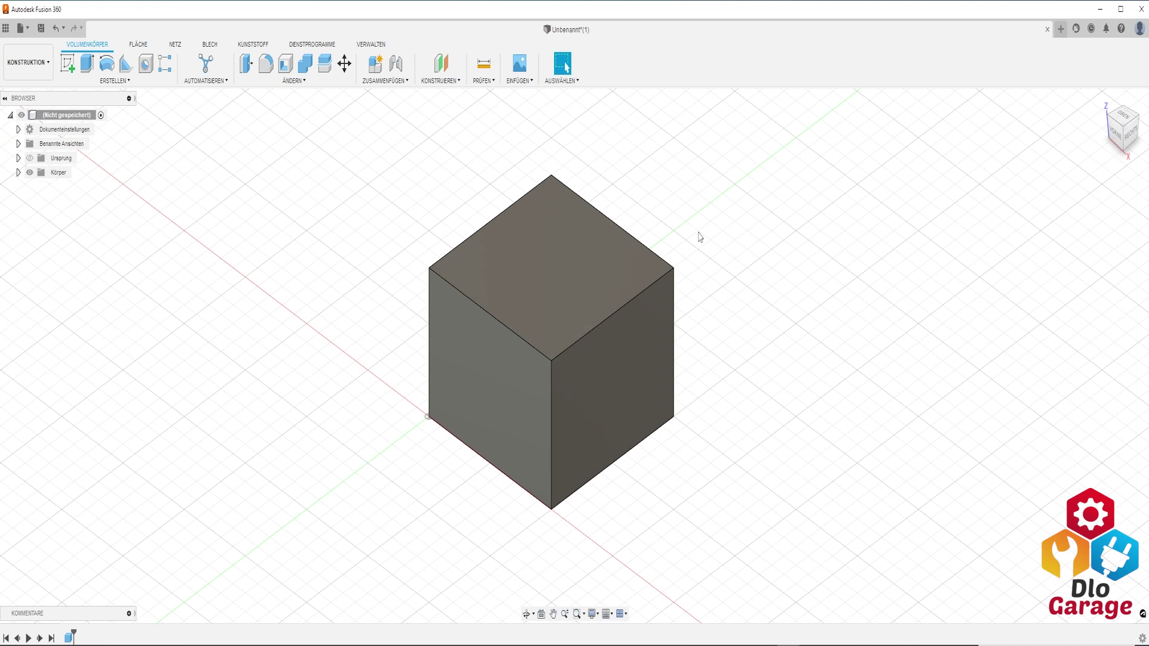
left_click(298, 84)
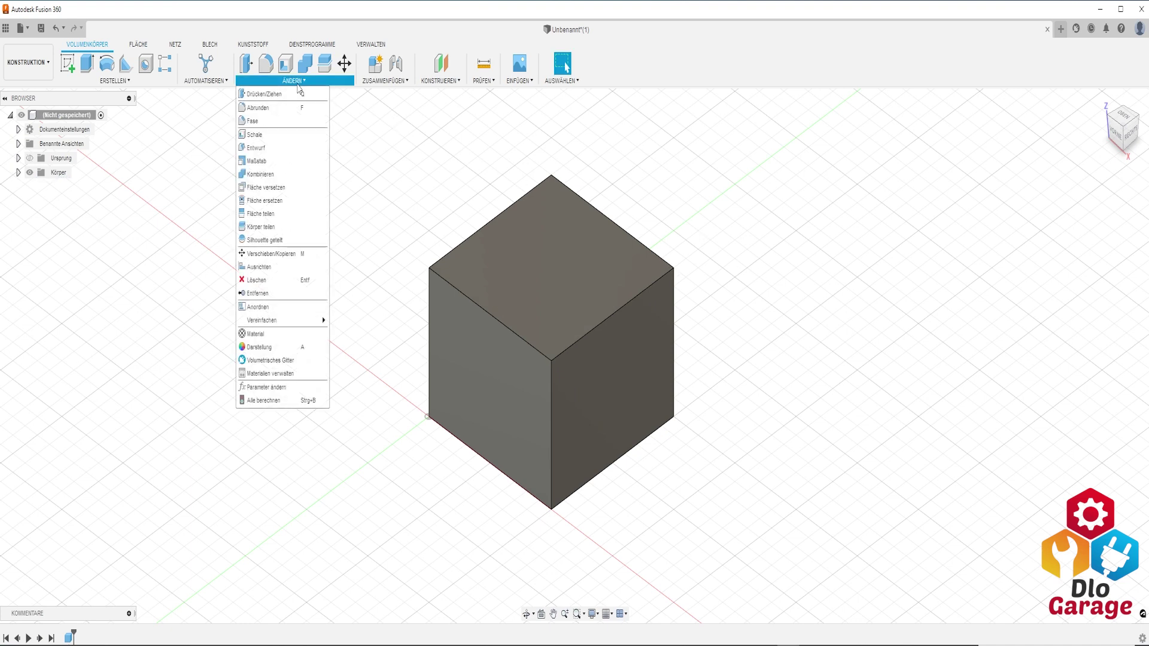
left_click(270, 135)
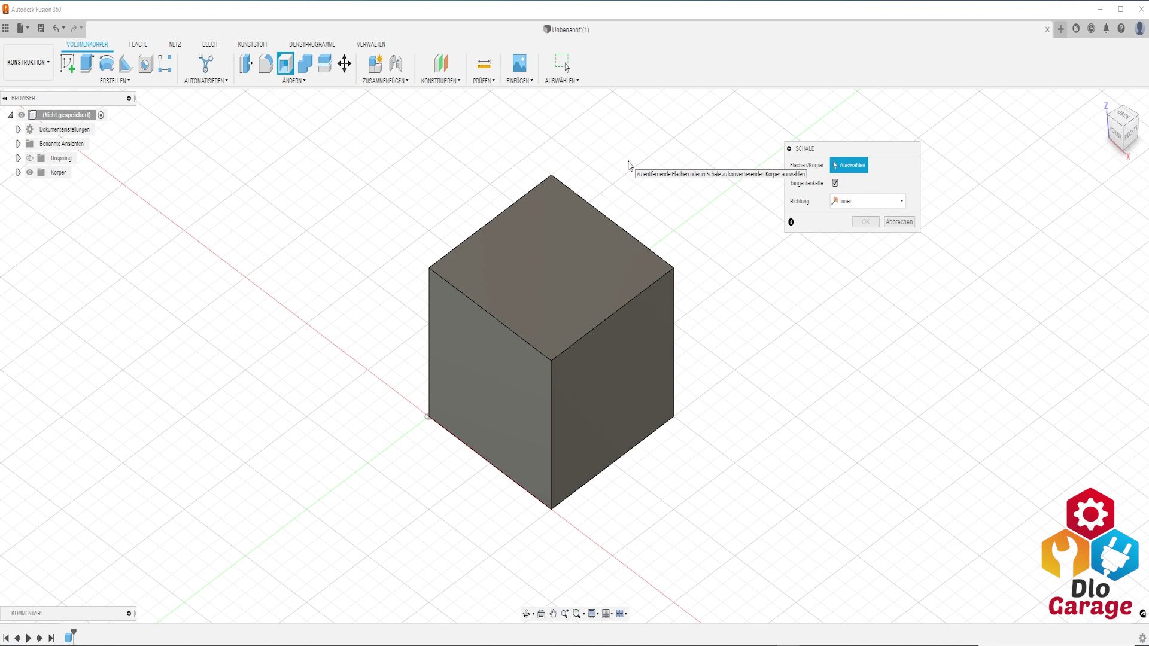
left_click(550, 281)
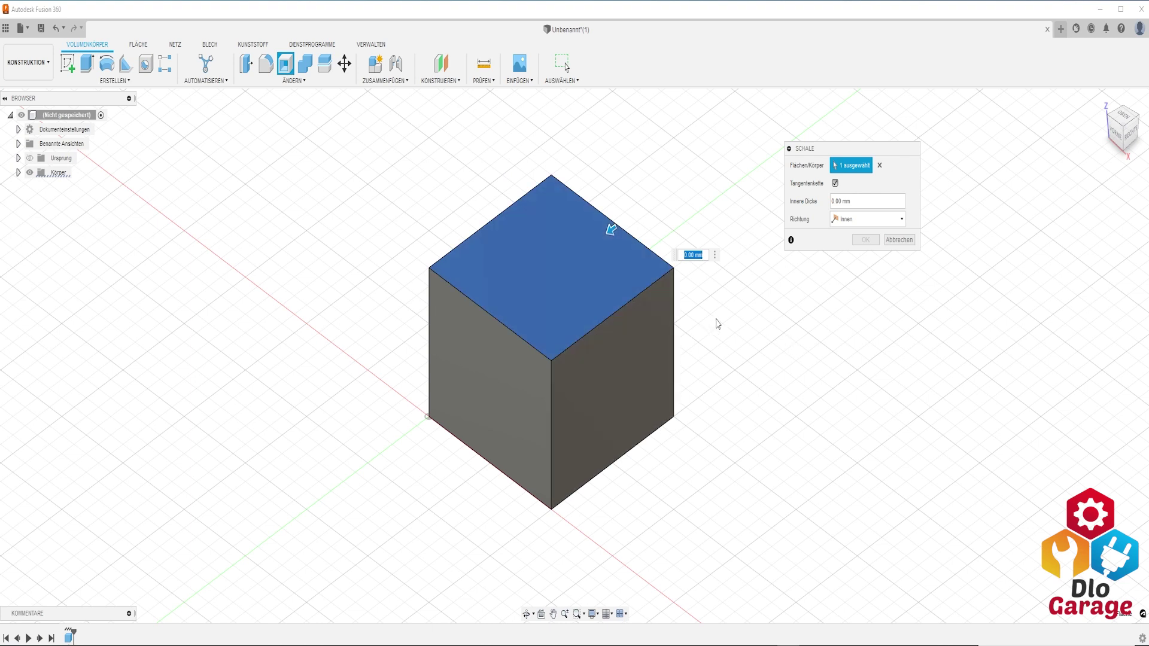
type("3")
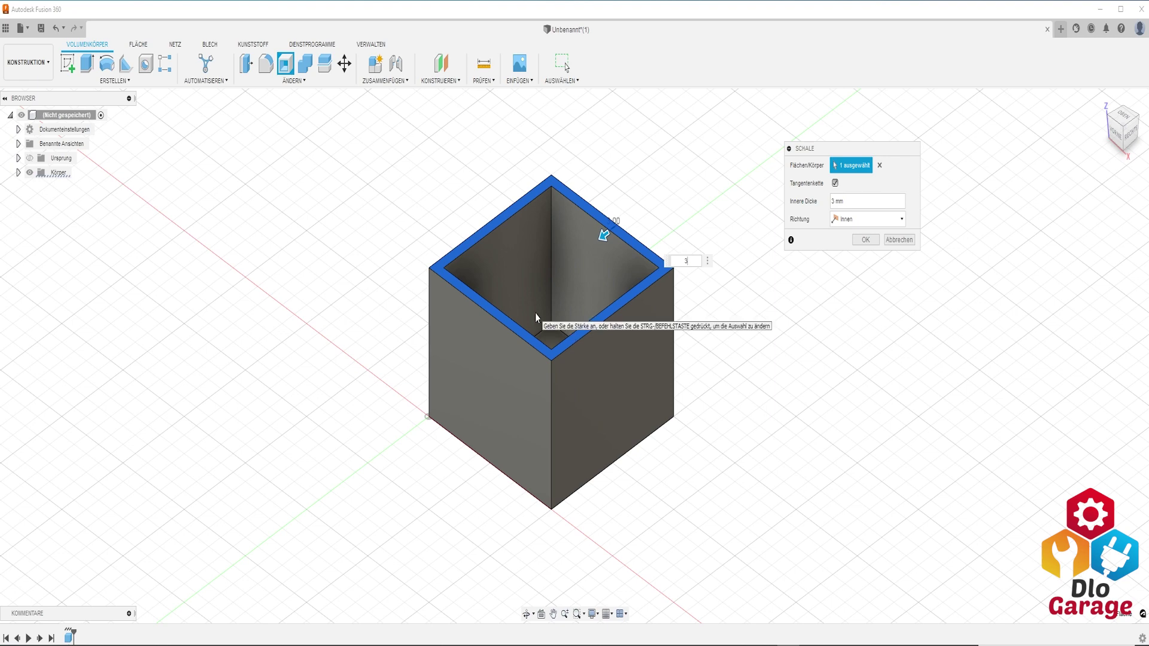
mouse_move(534, 314)
middle_mouse_down("shift")
mouse_move(547, 381)
mouse_move(631, 325)
mouse_move(583, 332)
middle_mouse_up("shift")
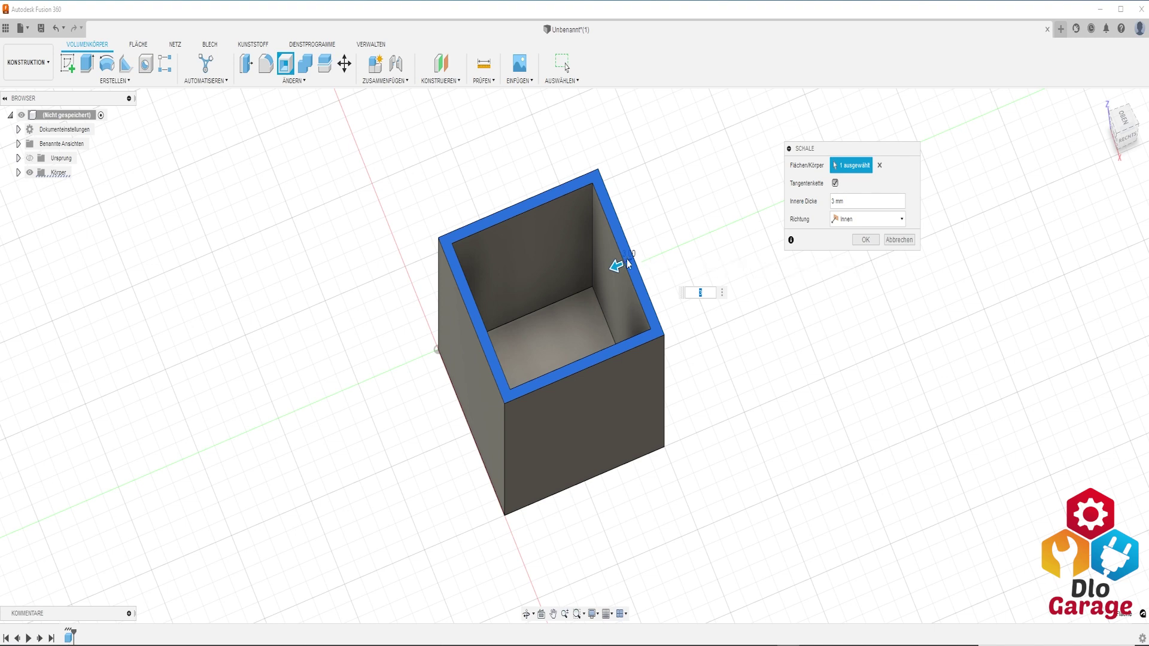
left_click(910, 245)
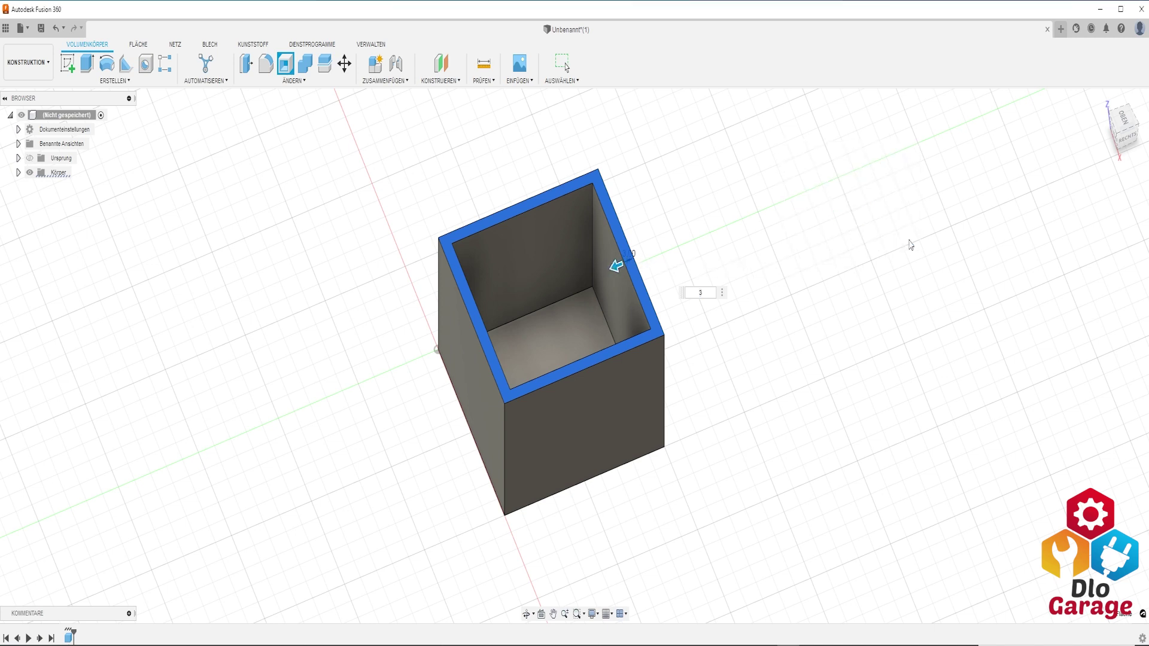
Start the Draft command from the Modify menu
left_click(282, 81)
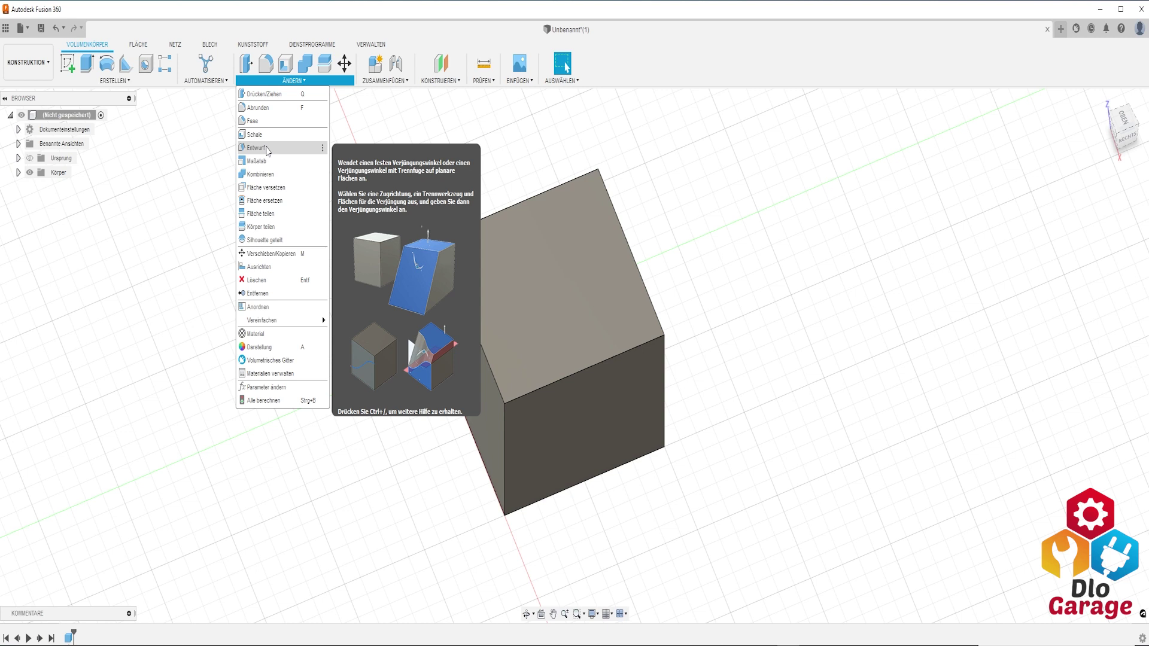
left_click(268, 150)
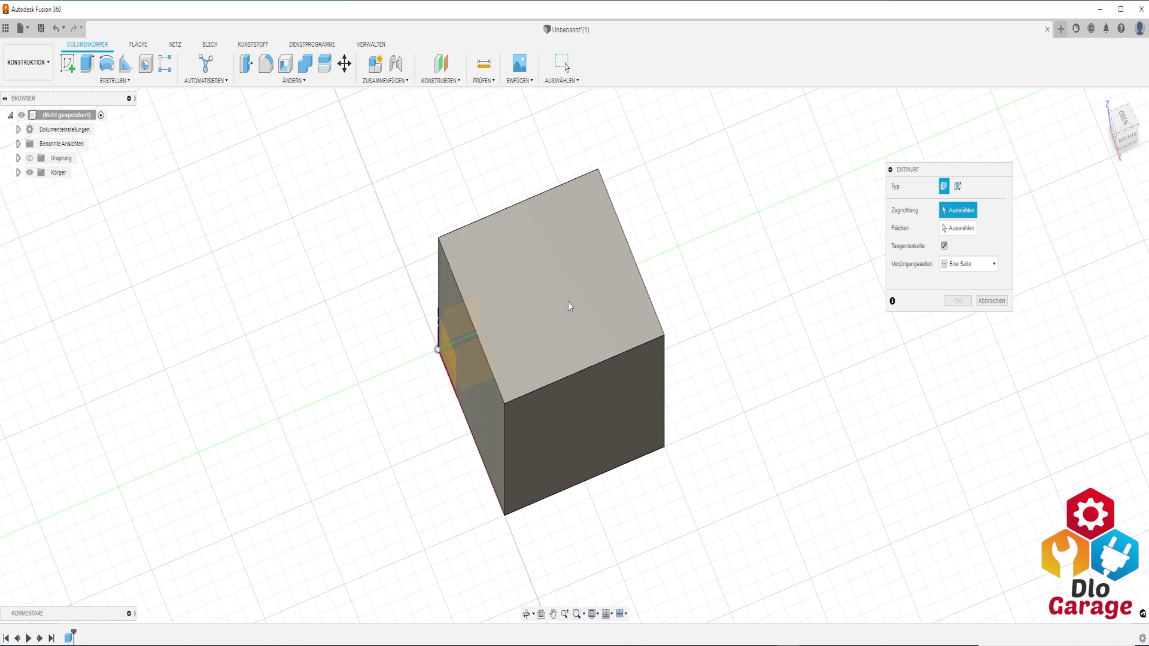
Use the top face as pull direction, select the side faces to draft, and reverse the direction
left_click(568, 301)
left_click(463, 361)
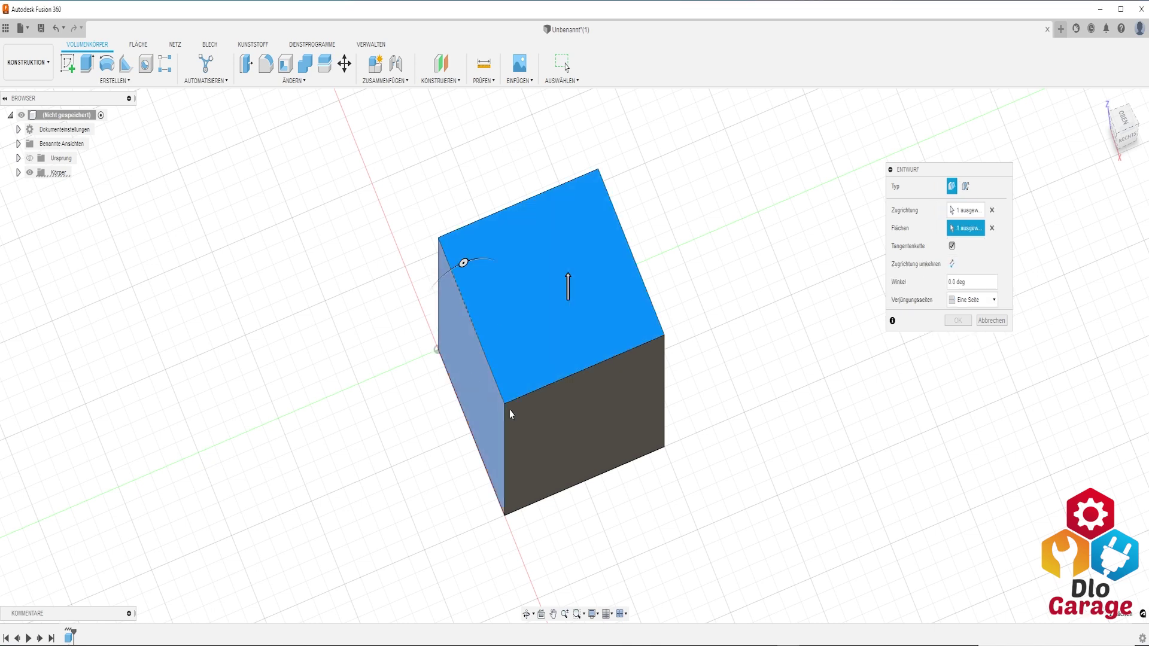
left_click(585, 434)
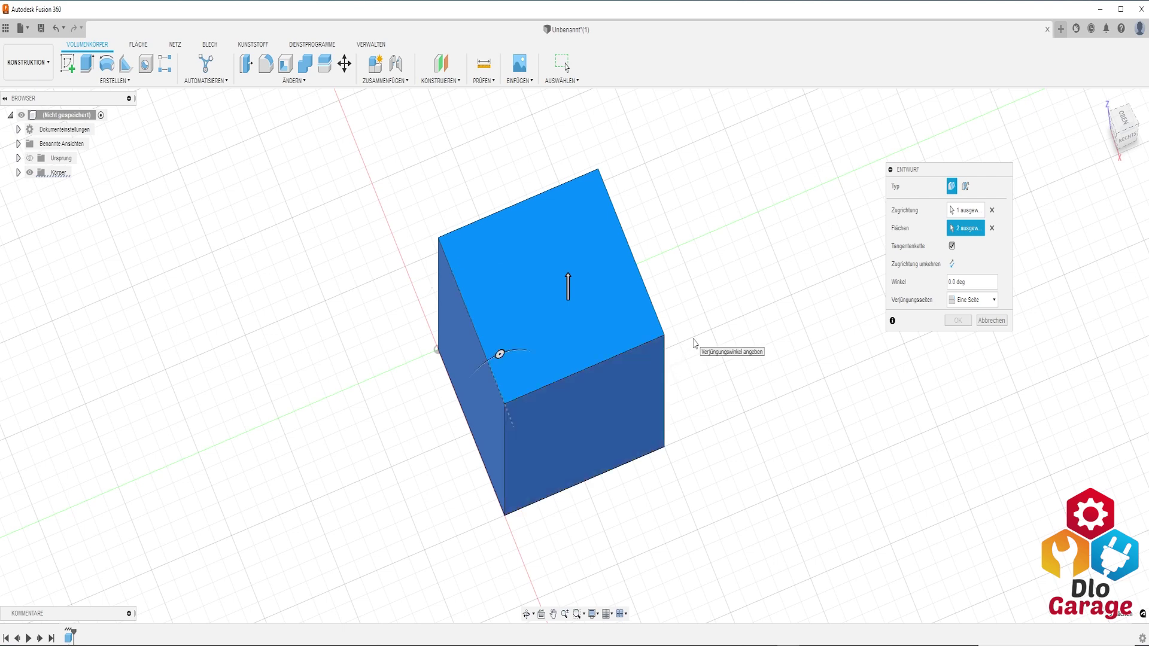
middle_click_drag(694, 342, 580, 342, "shift")
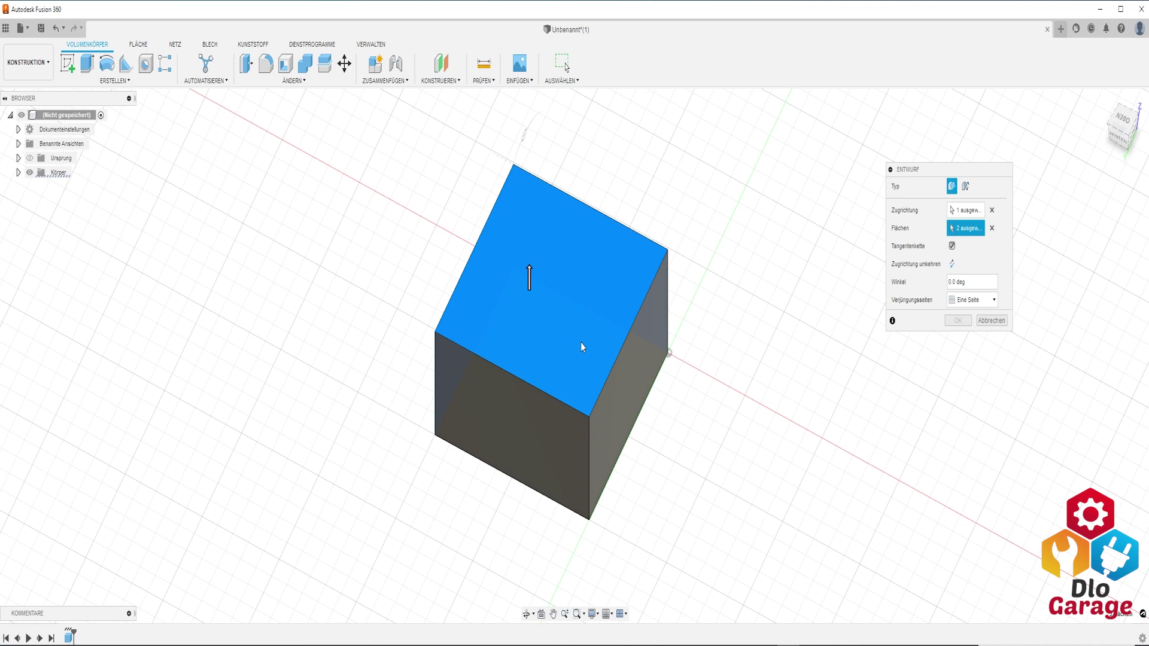
left_click(530, 418)
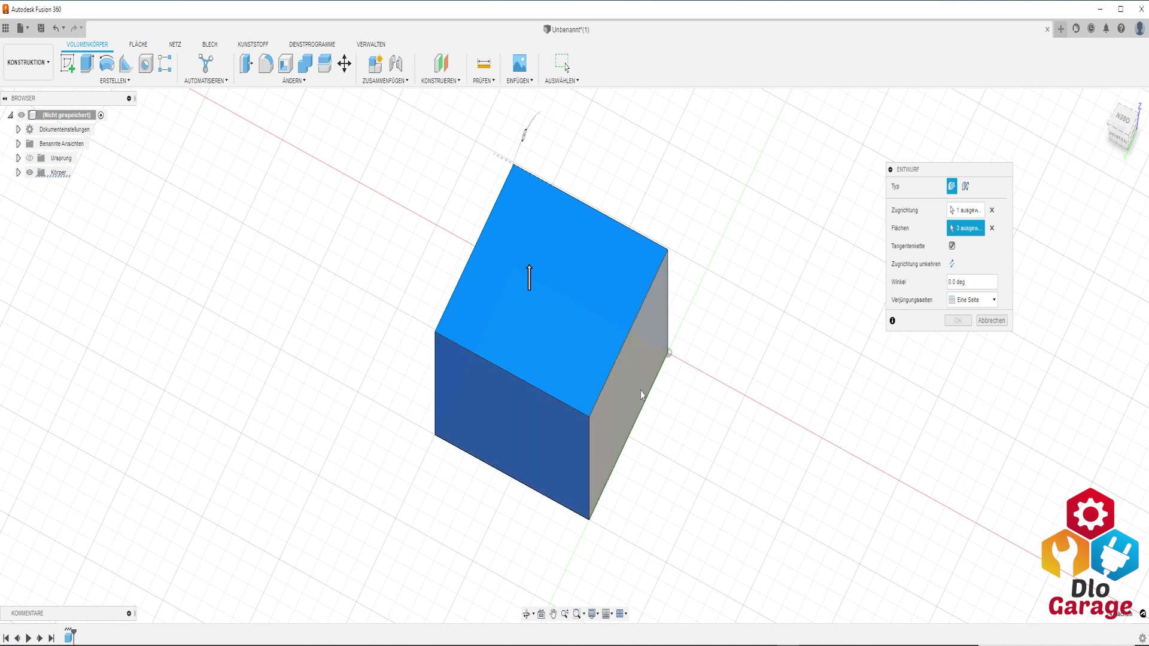
left_click(529, 276)
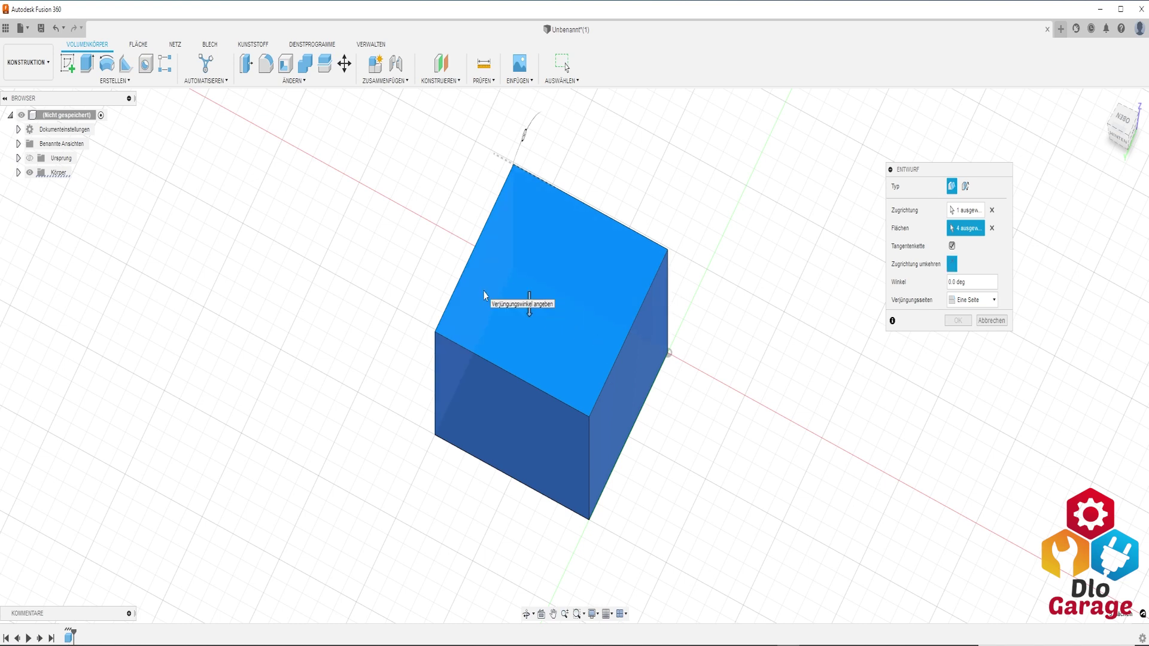
mouse_move(495, 302)
middle_mouse_down("shift")
mouse_move(575, 291)
mouse_move(574, 261)
middle_mouse_up("shift")
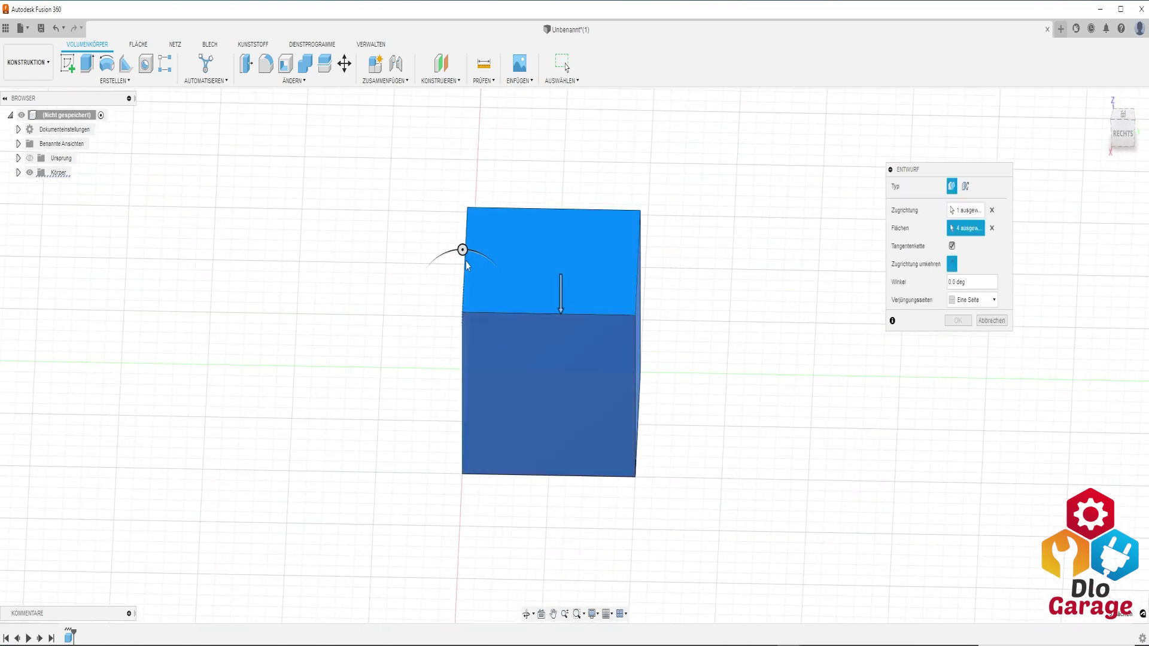
Drag the draft angle to about -35°, review the taper side options, then cancel the draft
mouse_move(462, 250)
left_mouse_down()
mouse_move(486, 258)
mouse_move(456, 257)
mouse_move(483, 268)
left_mouse_up()
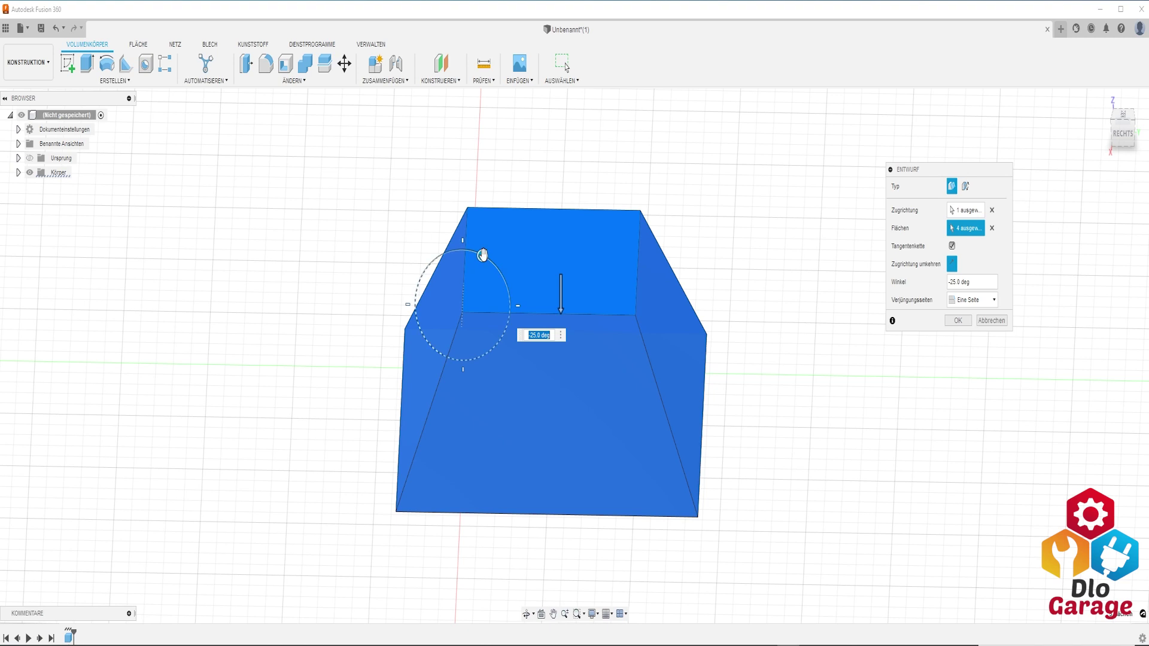
mouse_move(482, 256)
left_mouse_down()
mouse_move(464, 239)
mouse_move(498, 270)
mouse_move(464, 250)
left_mouse_up()
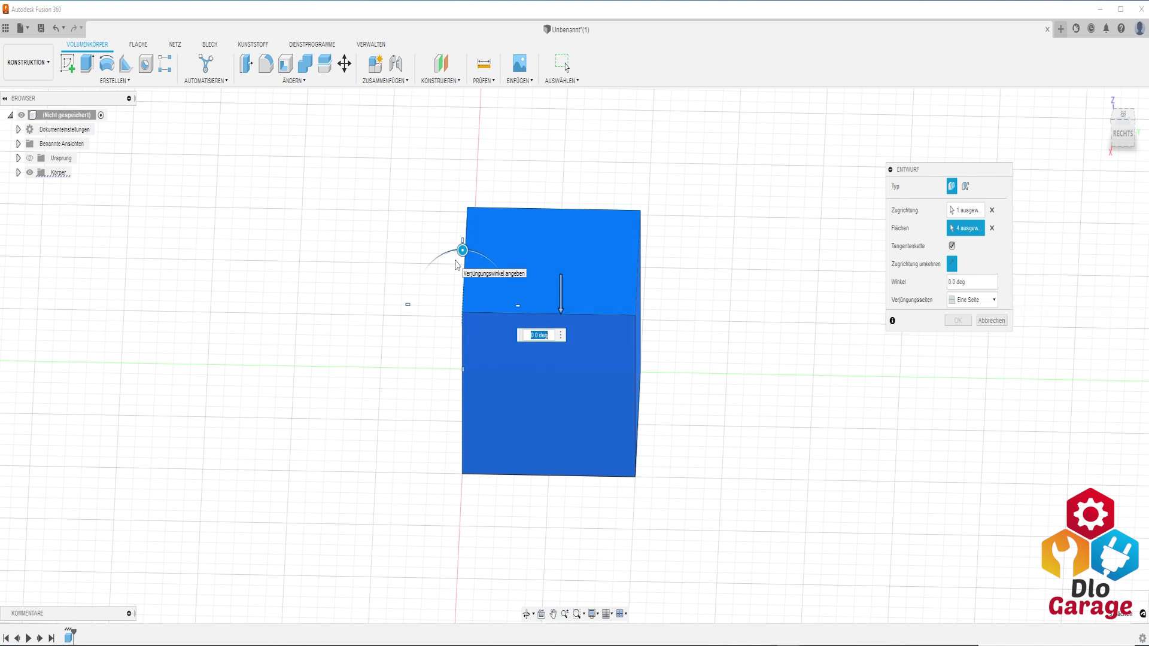
left_click(991, 302)
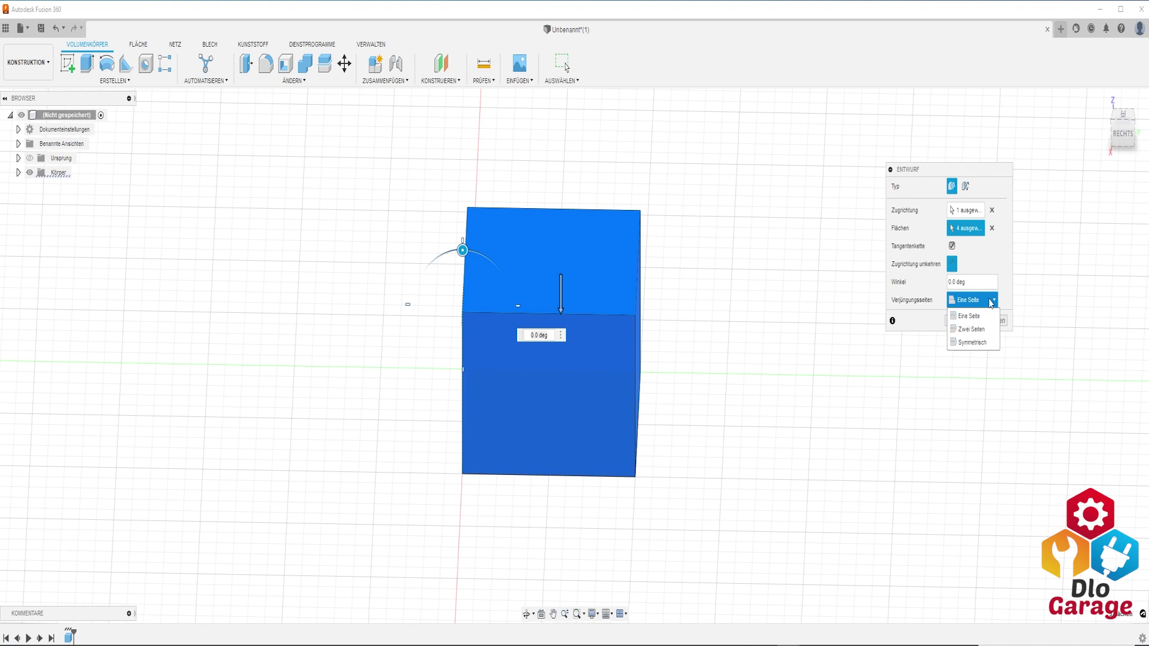
left_click(1026, 307)
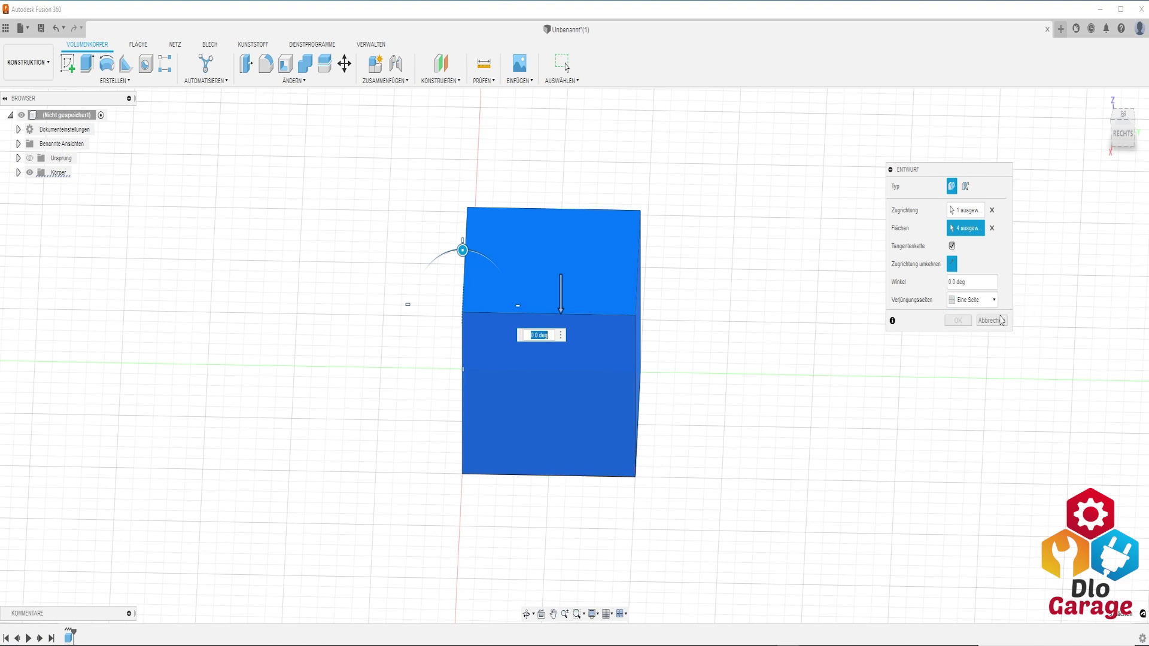
left_click(990, 320)
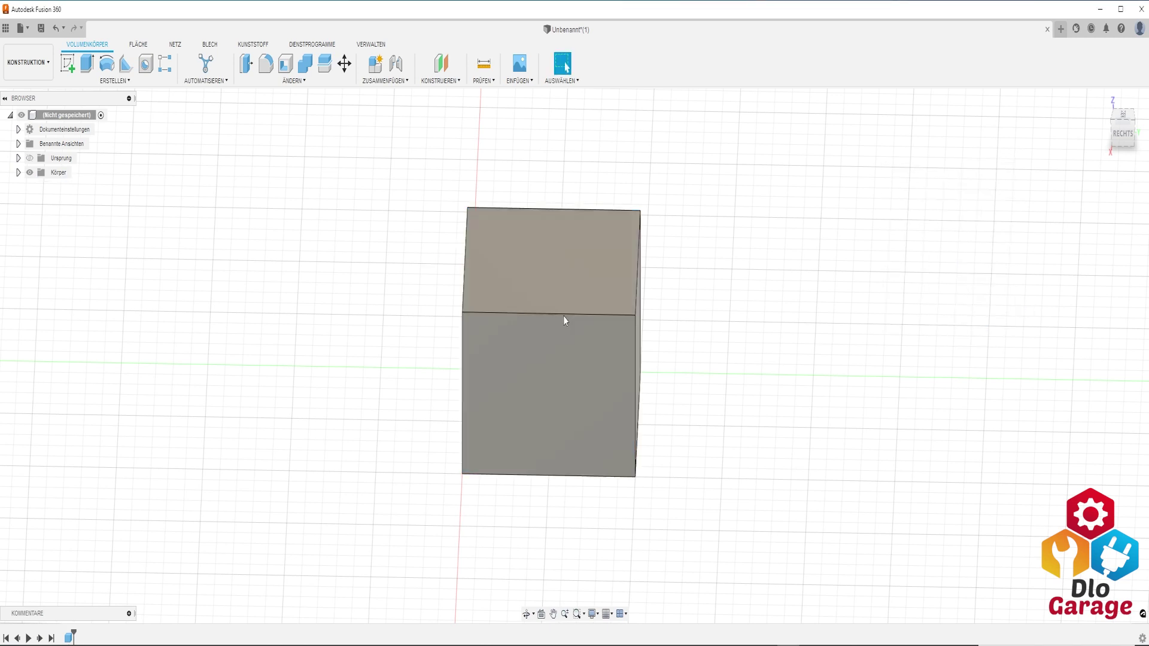
left_click(293, 82)
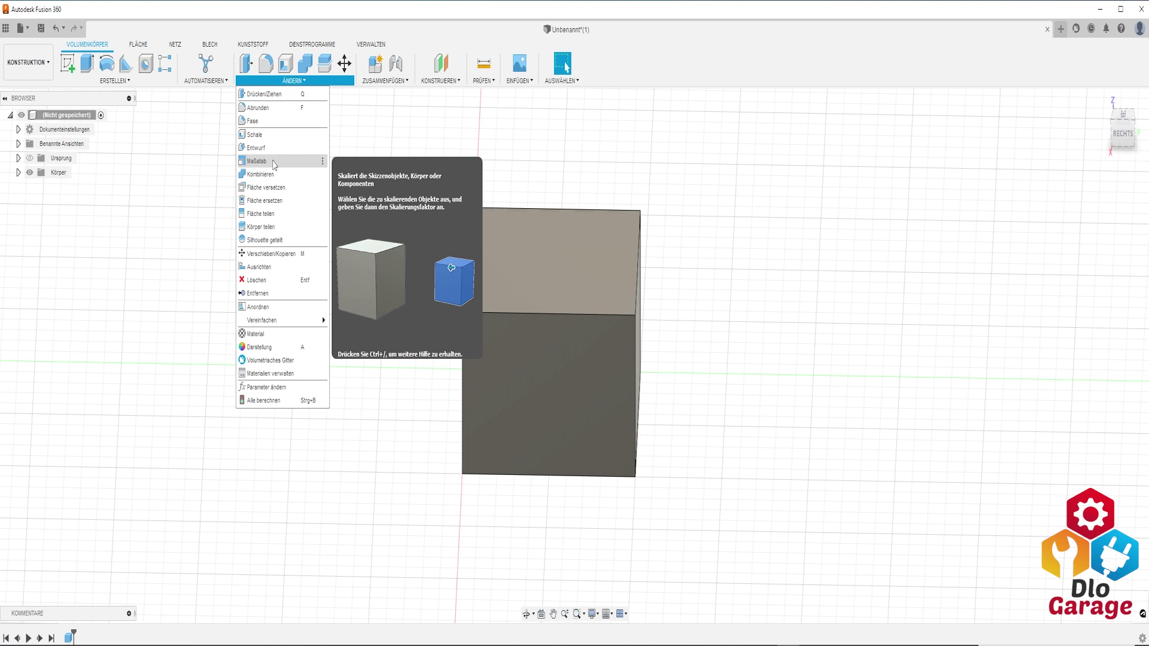
left_click(273, 162)
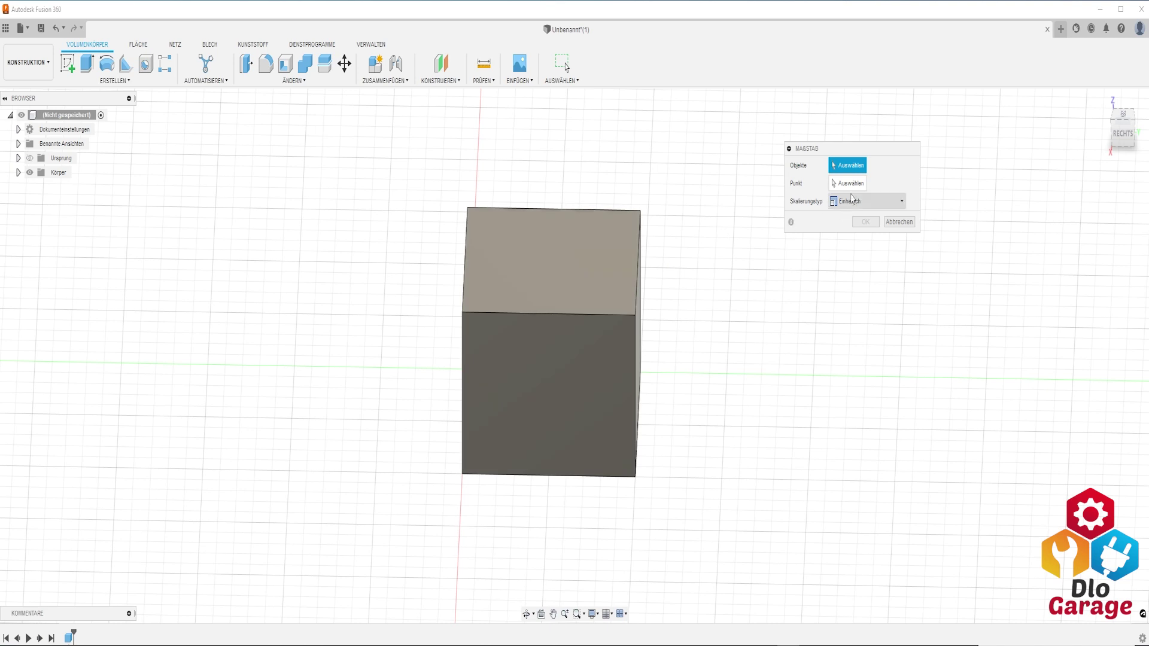
left_click(549, 267)
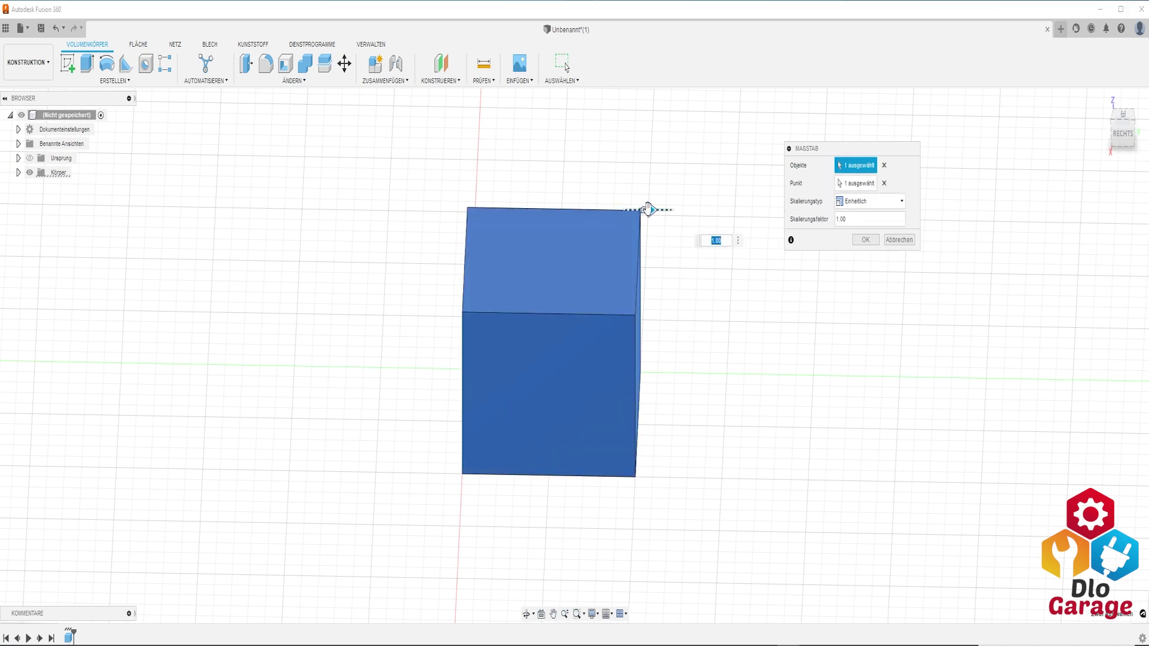
mouse_move(648, 208)
left_mouse_down()
mouse_move(687, 210)
mouse_move(629, 213)
mouse_move(741, 228)
mouse_move(621, 234)
left_mouse_up()
left_click_drag(621, 233, 691, 235)
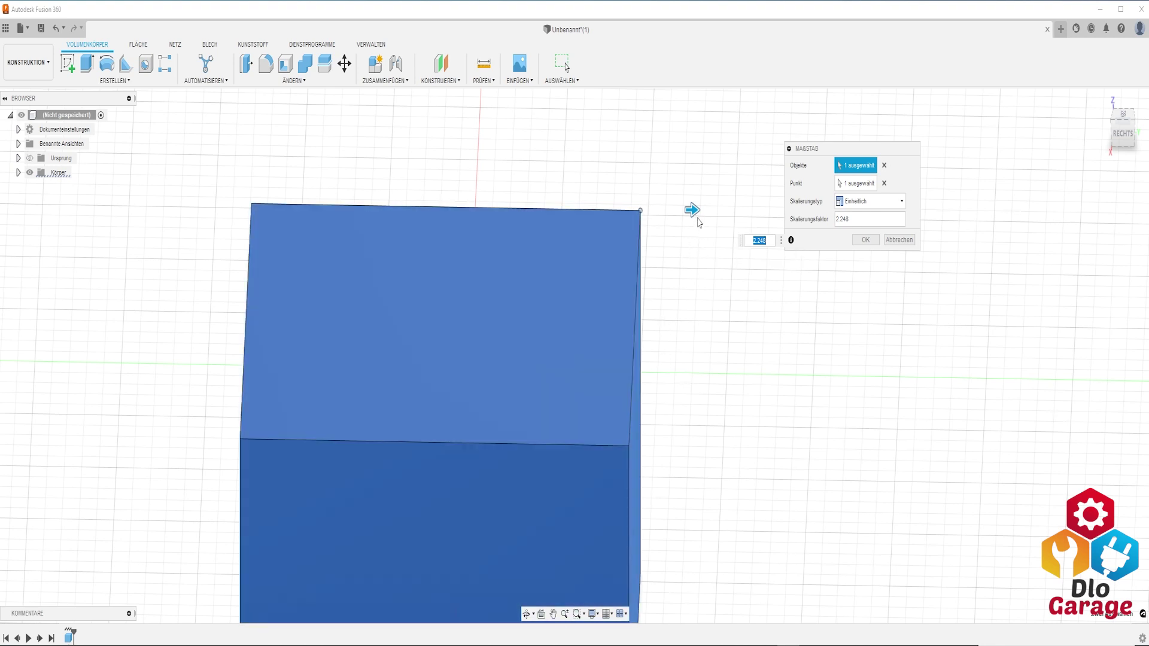
mouse_move(689, 210)
left_mouse_down()
mouse_move(580, 229)
mouse_move(628, 257)
mouse_move(705, 256)
mouse_move(671, 270)
left_mouse_up()
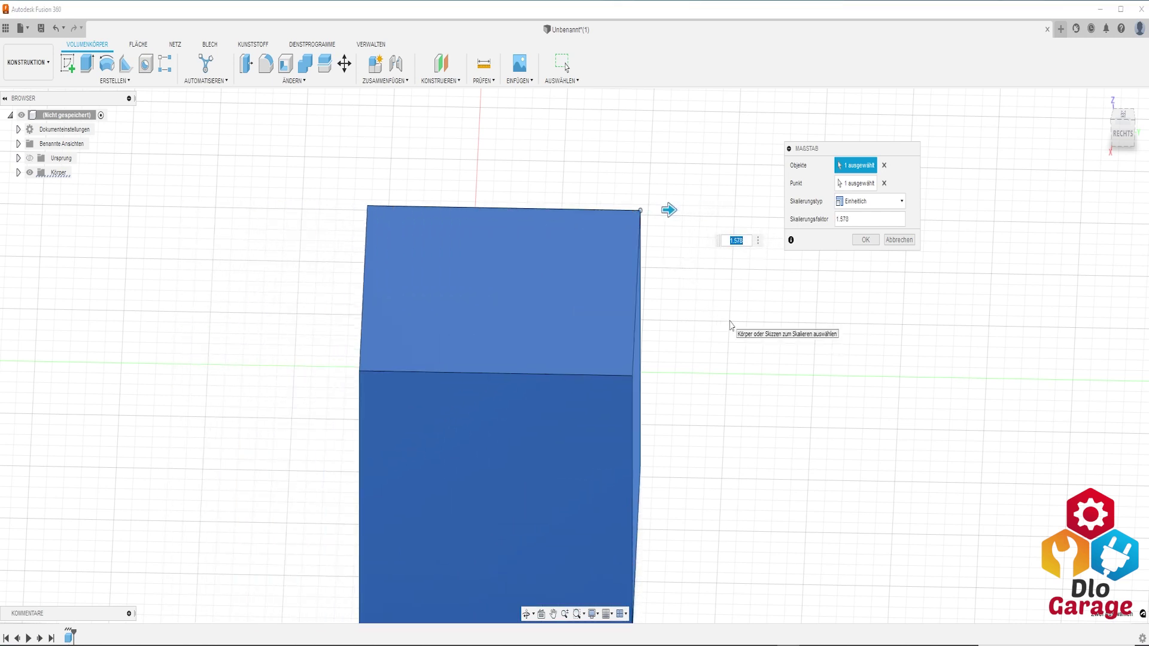
left_click(898, 239)
key("F6")
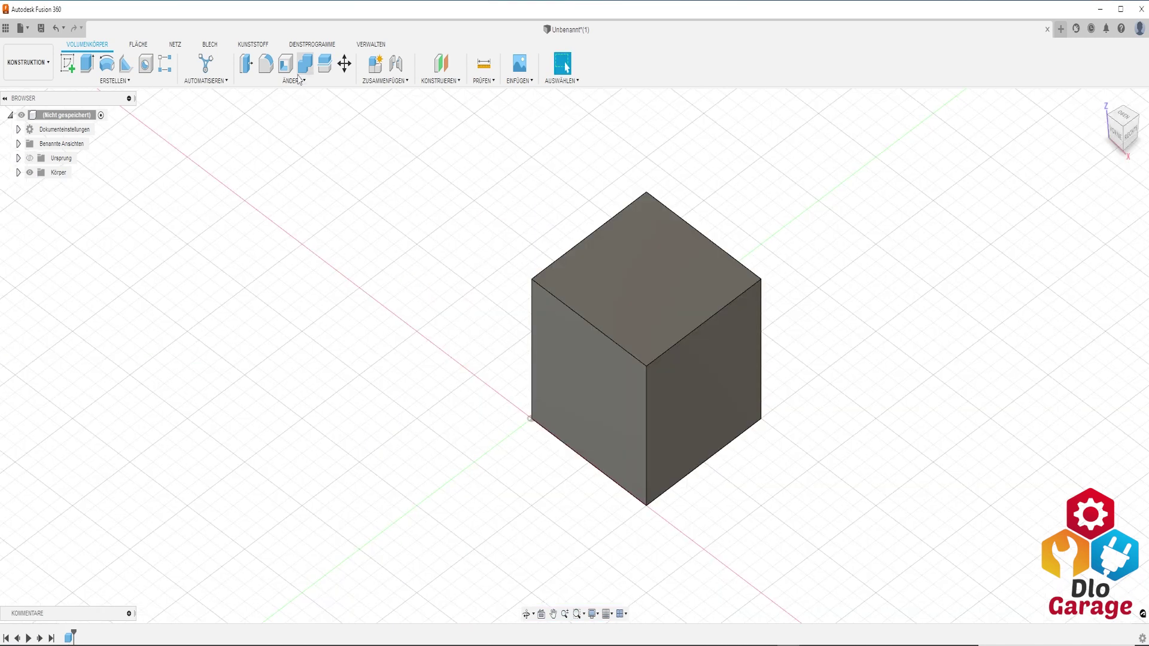
left_click(300, 84)
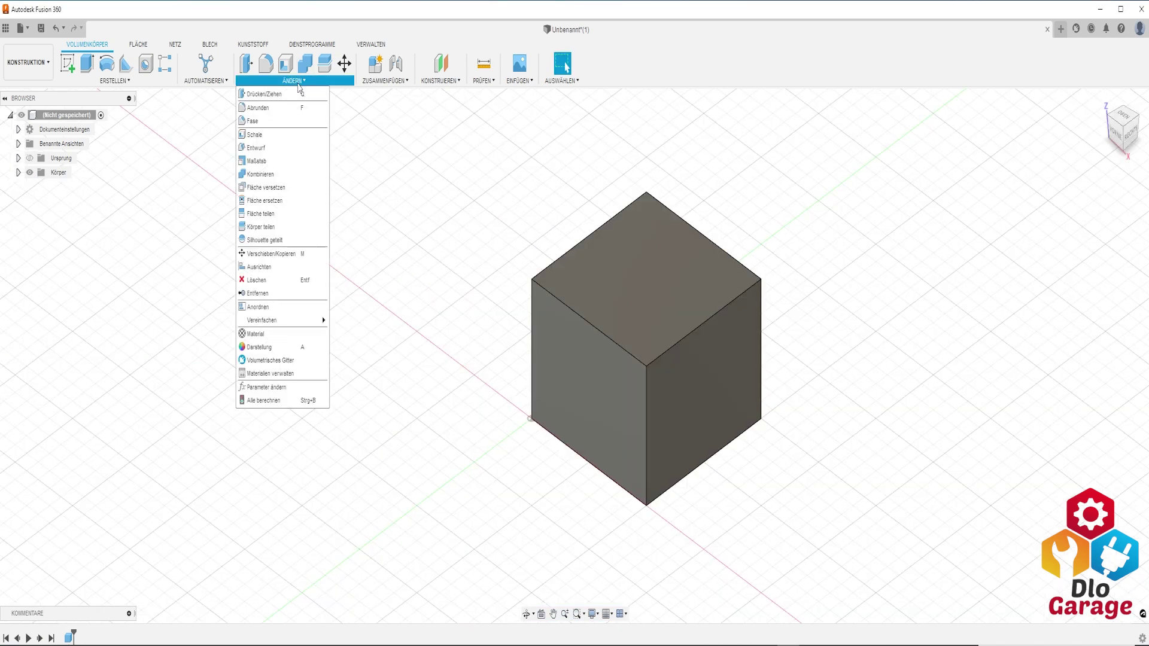
left_click(275, 178)
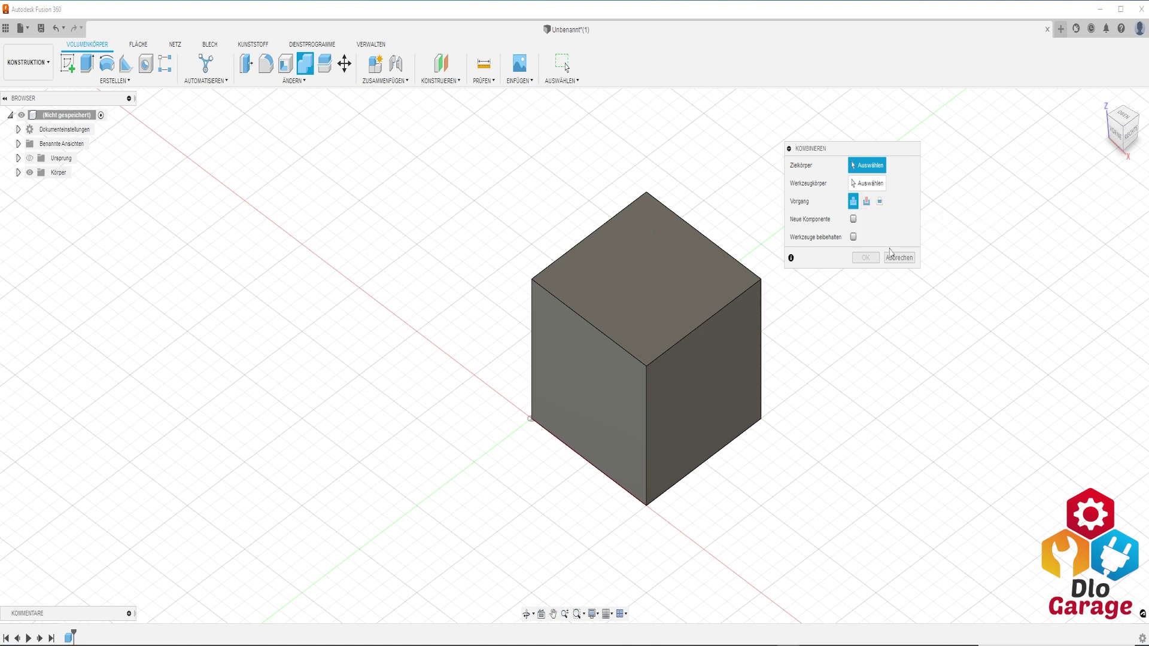
left_click(892, 259)
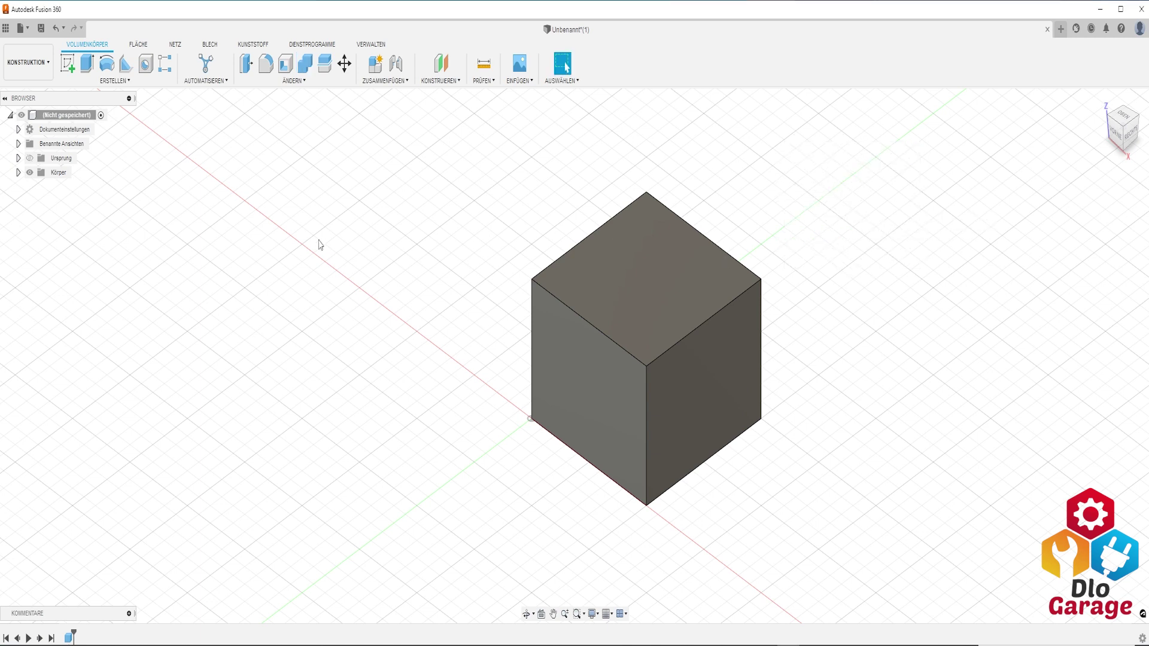
Show the origin planes and axes and hide the cube body
left_click(111, 81)
left_click(94, 284)
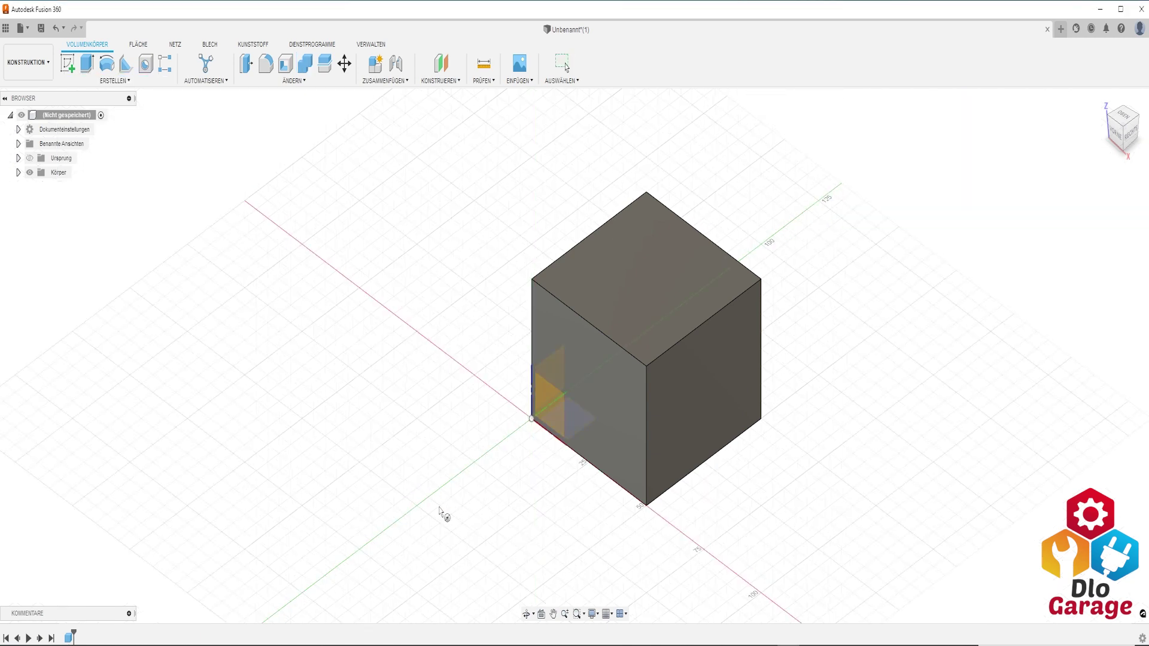
left_click(29, 173)
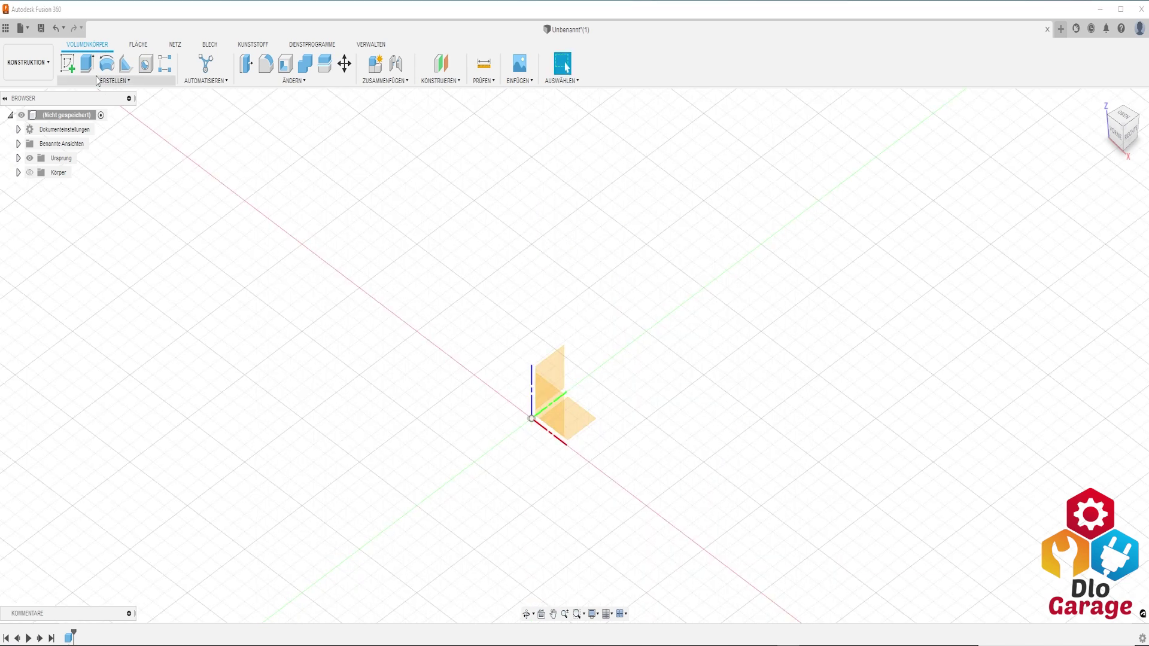
Create a 28.284 mm diameter, 40 mm tall cylinder at the origin on the ground plane
left_click(114, 81)
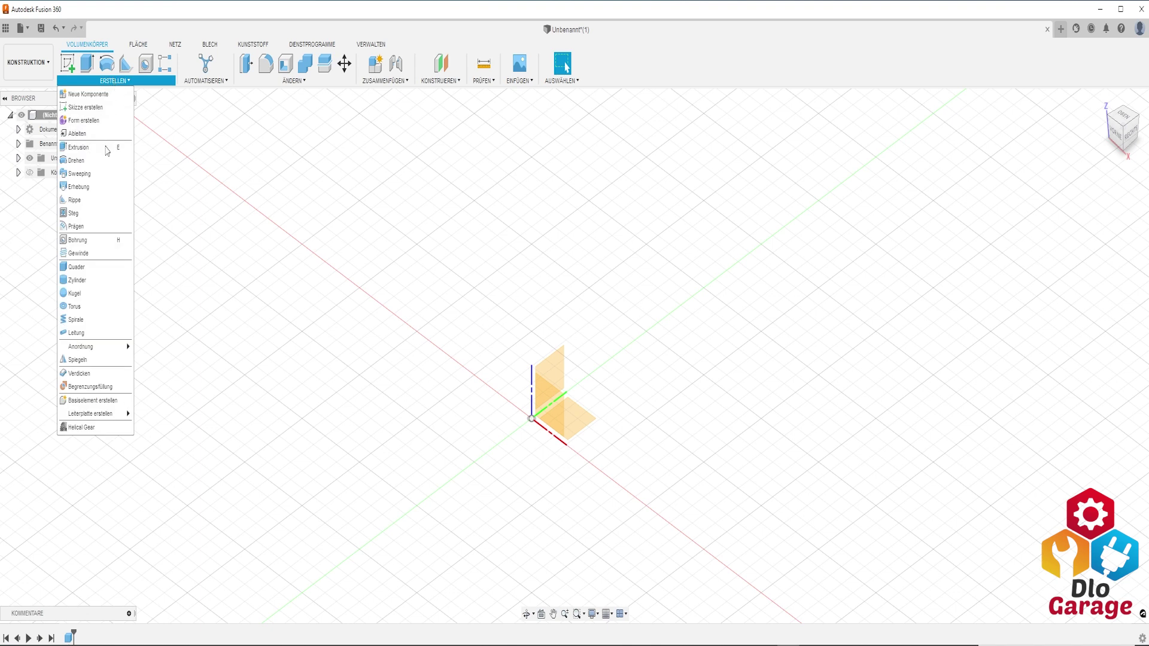
left_click(74, 277)
left_click(564, 430)
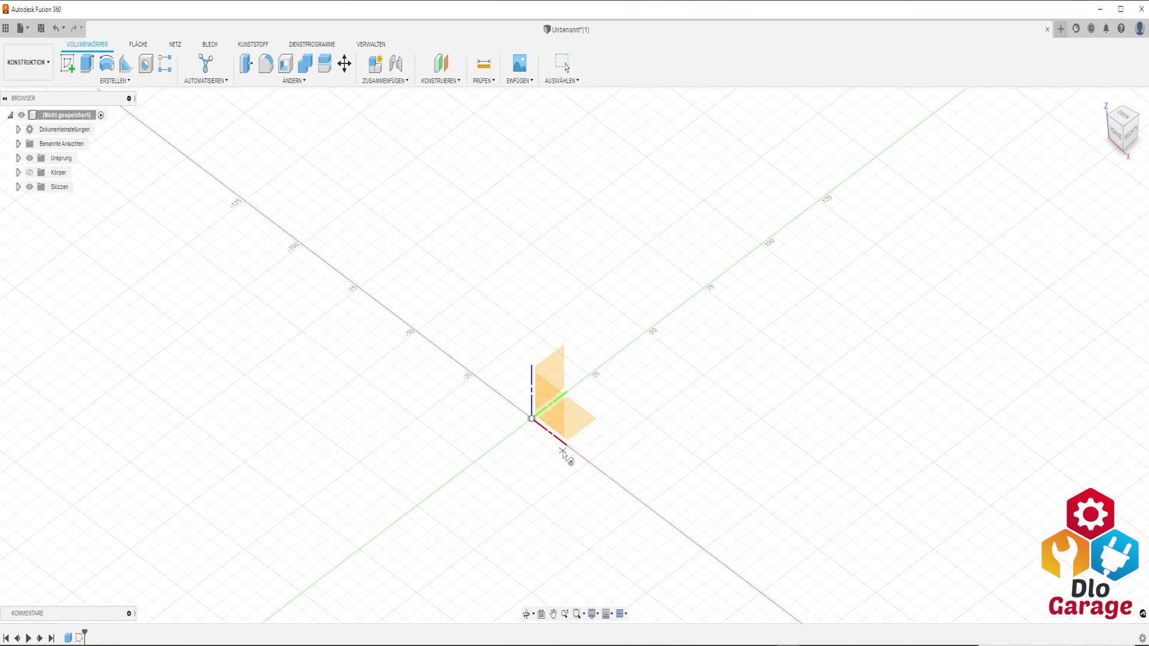
left_click(566, 462)
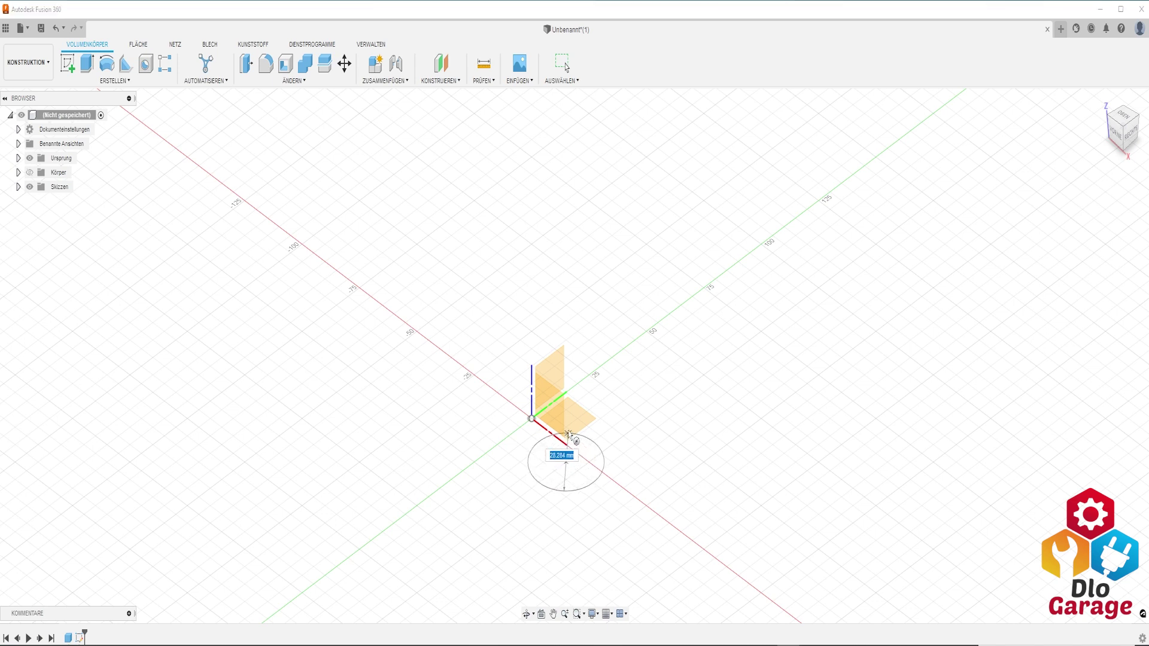
left_click(570, 430)
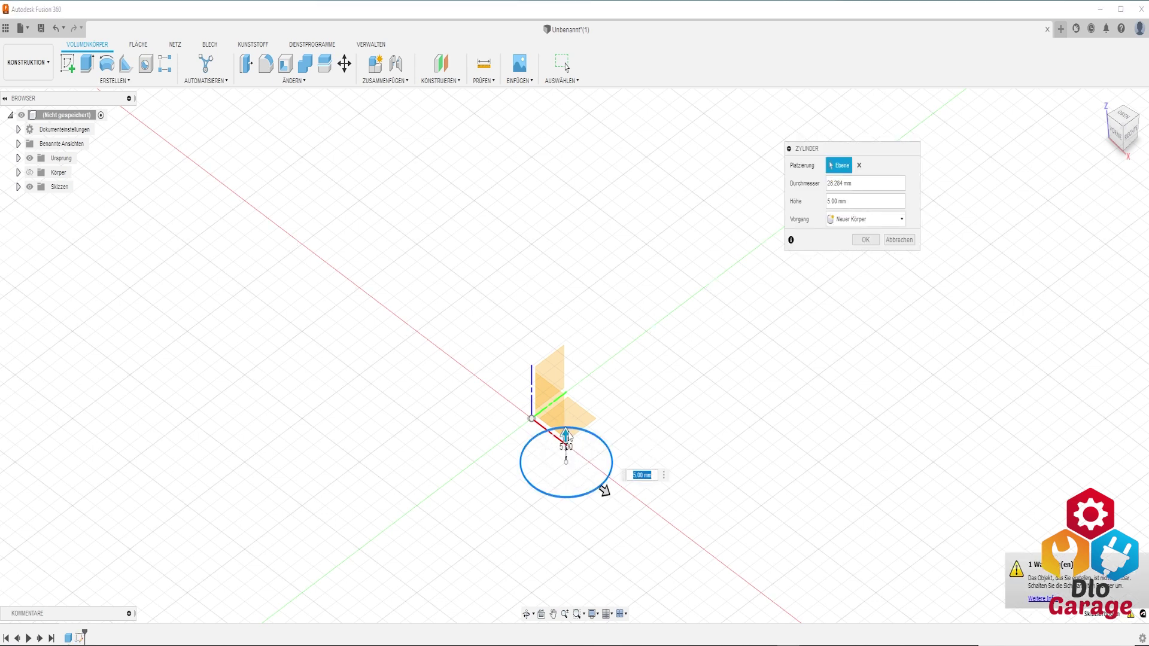
left_click_drag(569, 438, 564, 313)
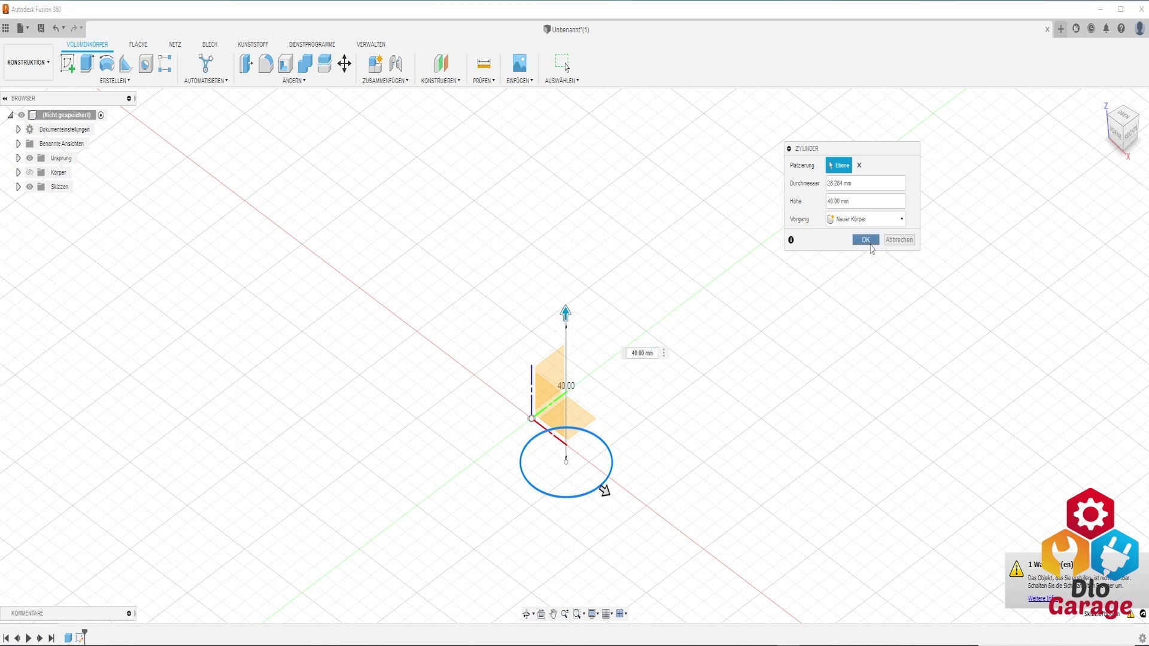
left_click(866, 240)
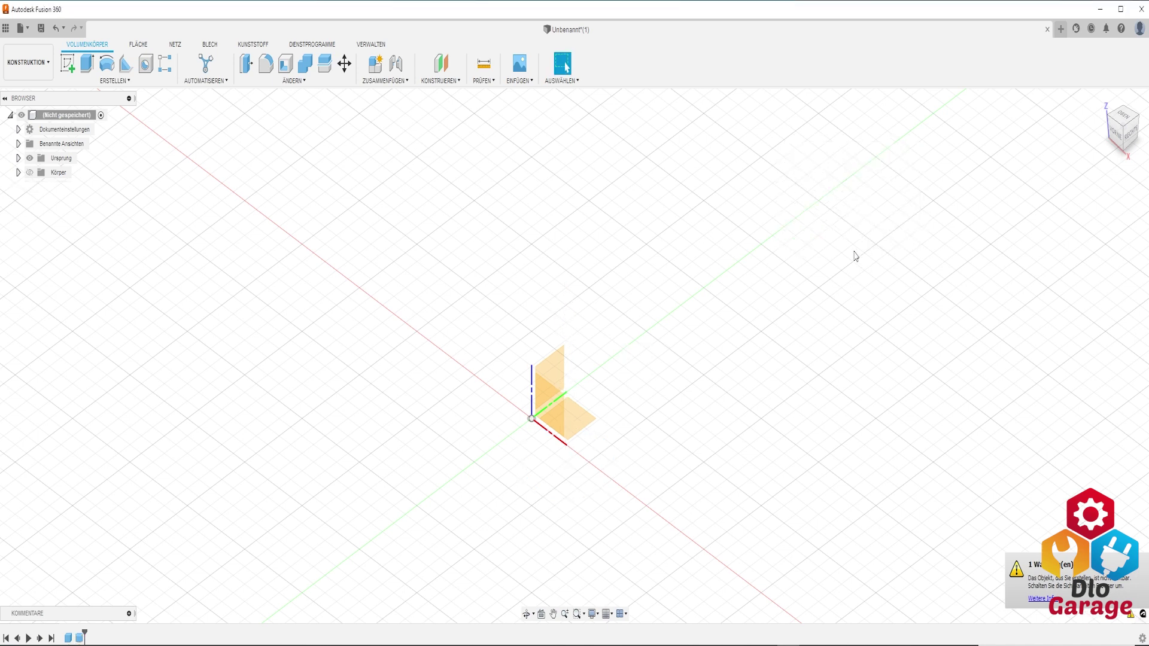
Show the bodies and Join the cylinder (tool) into the box (target), after previewing Cut and Intersect
left_click(29, 172)
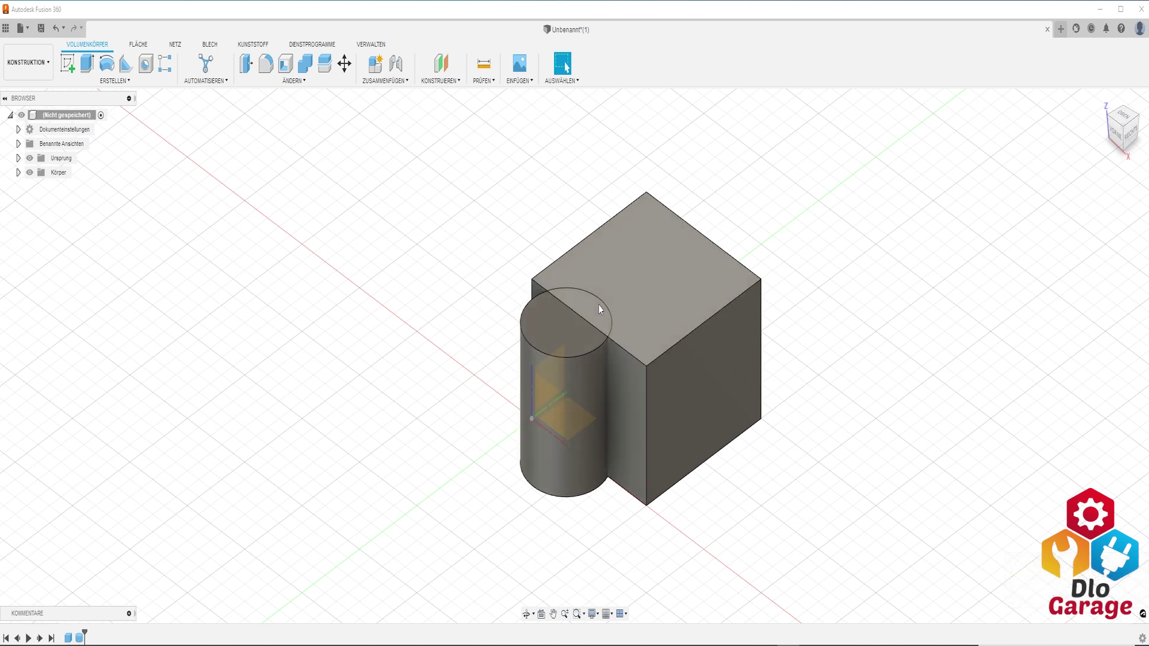
left_click(291, 84)
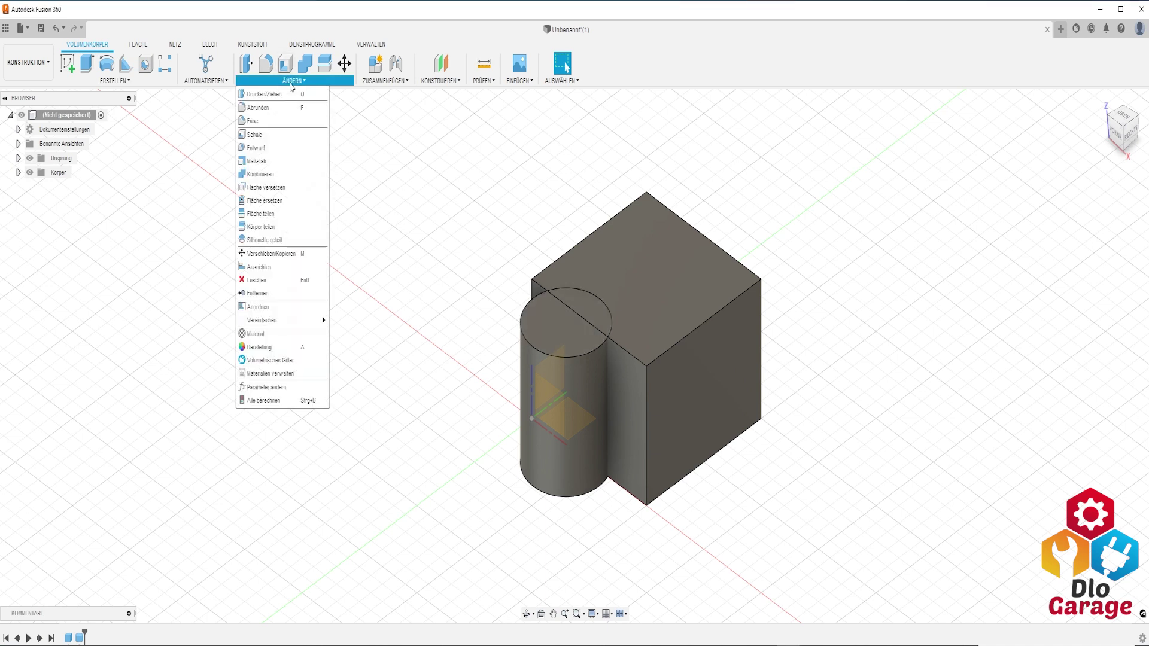
left_click(260, 174)
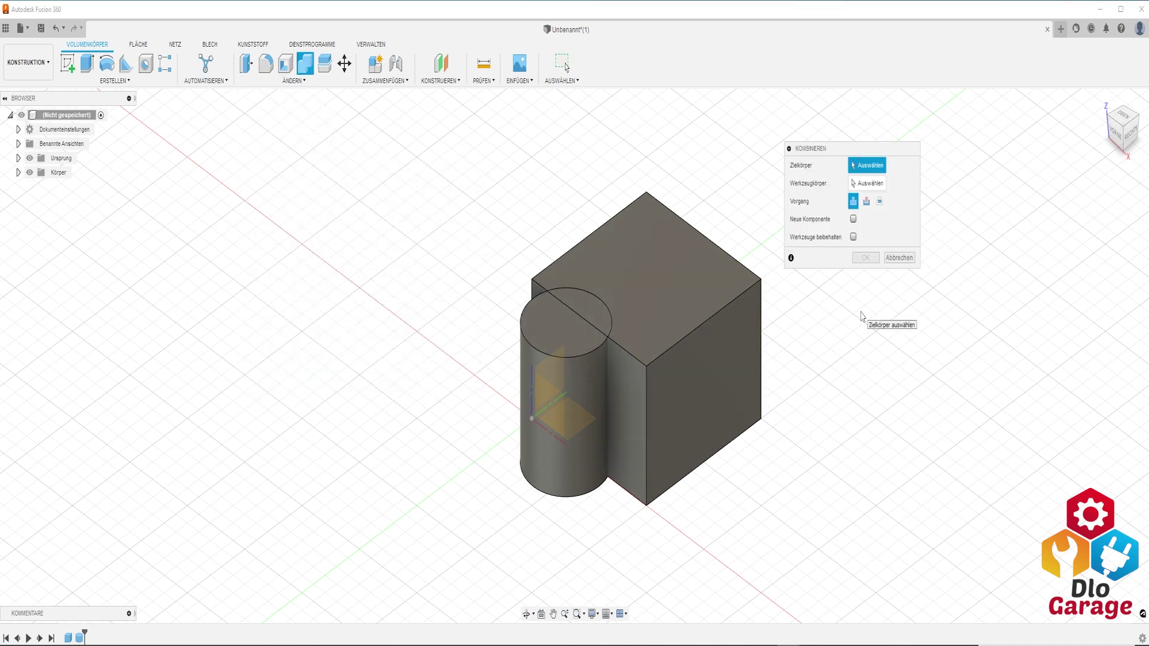
left_click(677, 296)
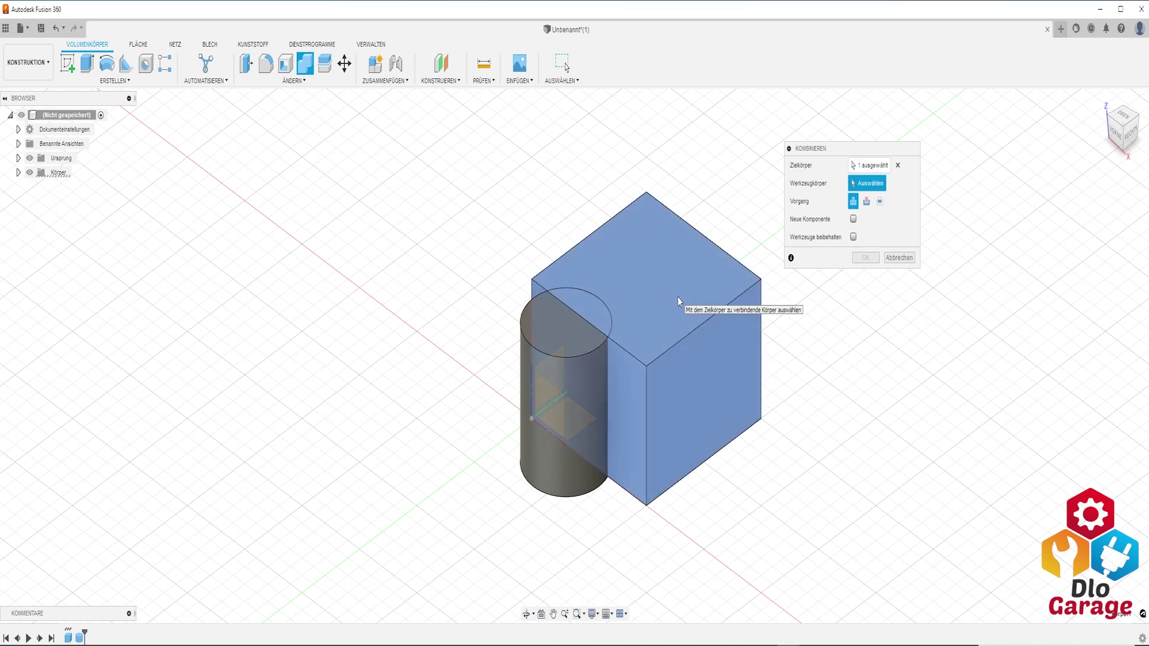
left_click(561, 351)
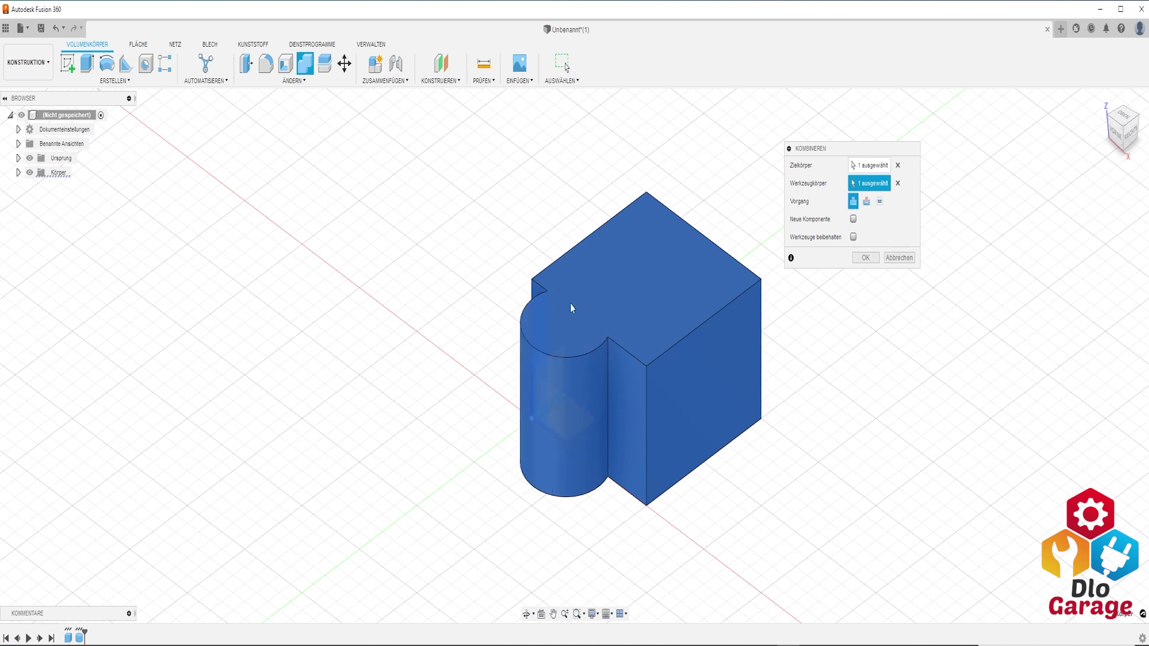
left_click(868, 203)
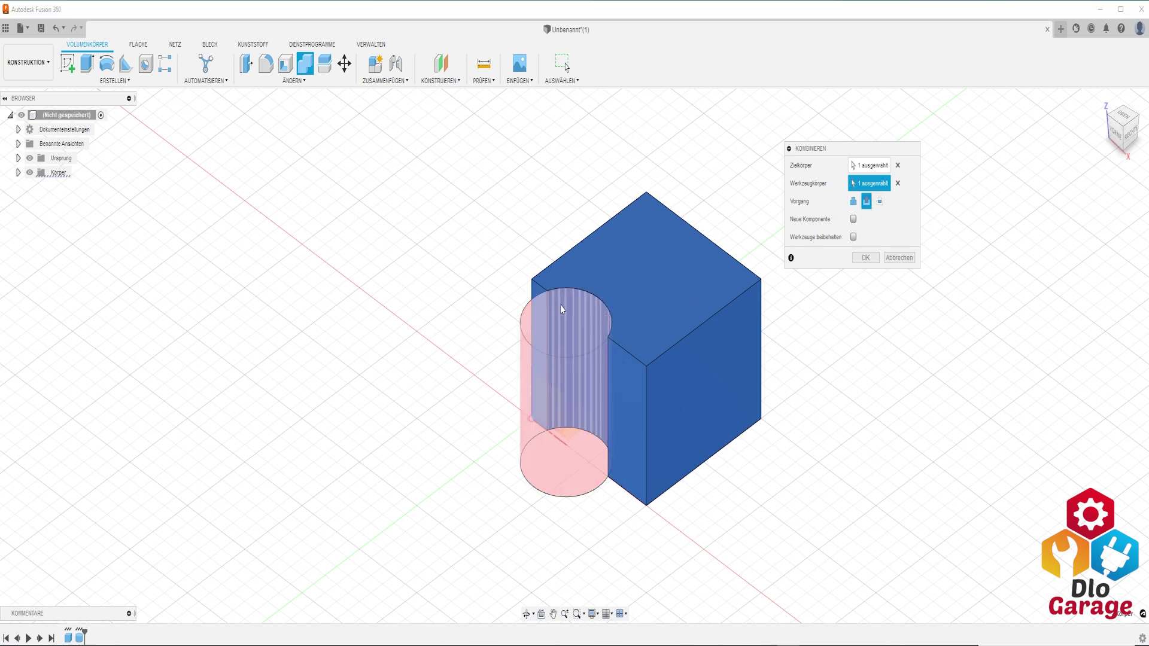
left_click(880, 201)
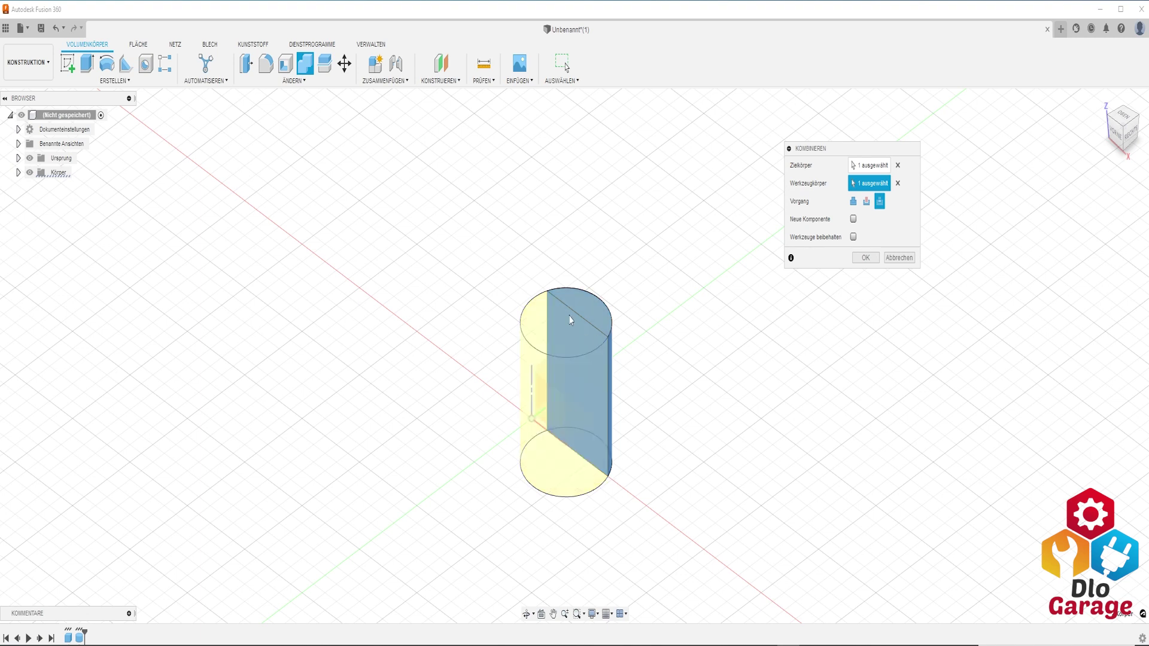
left_click(853, 202)
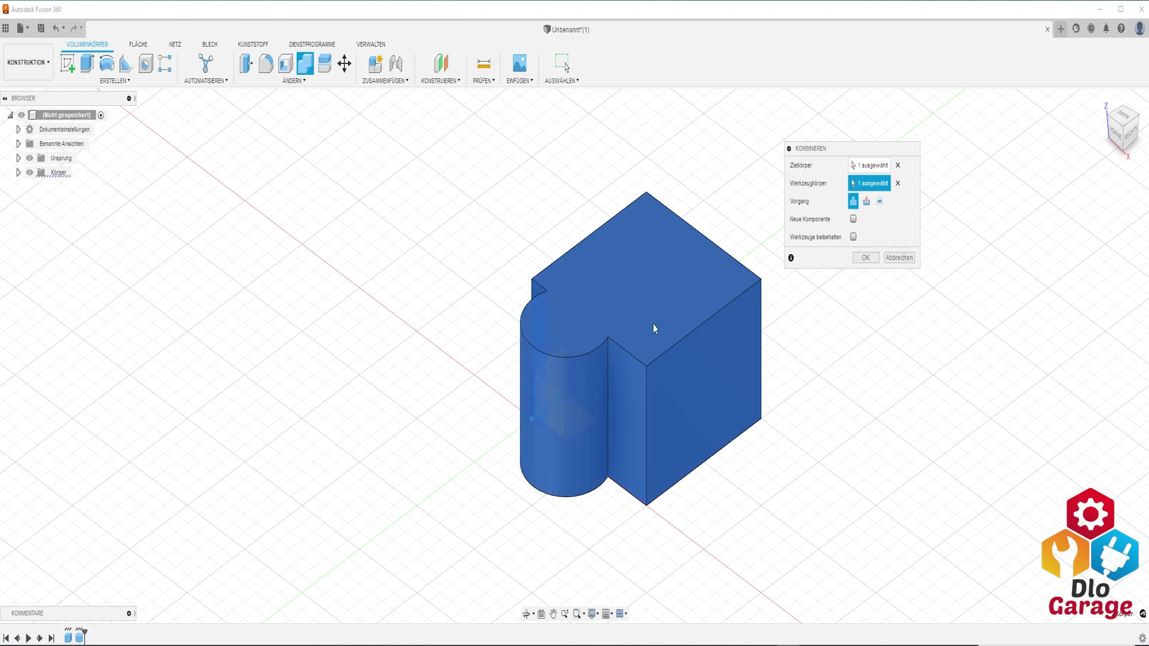
left_click(865, 257)
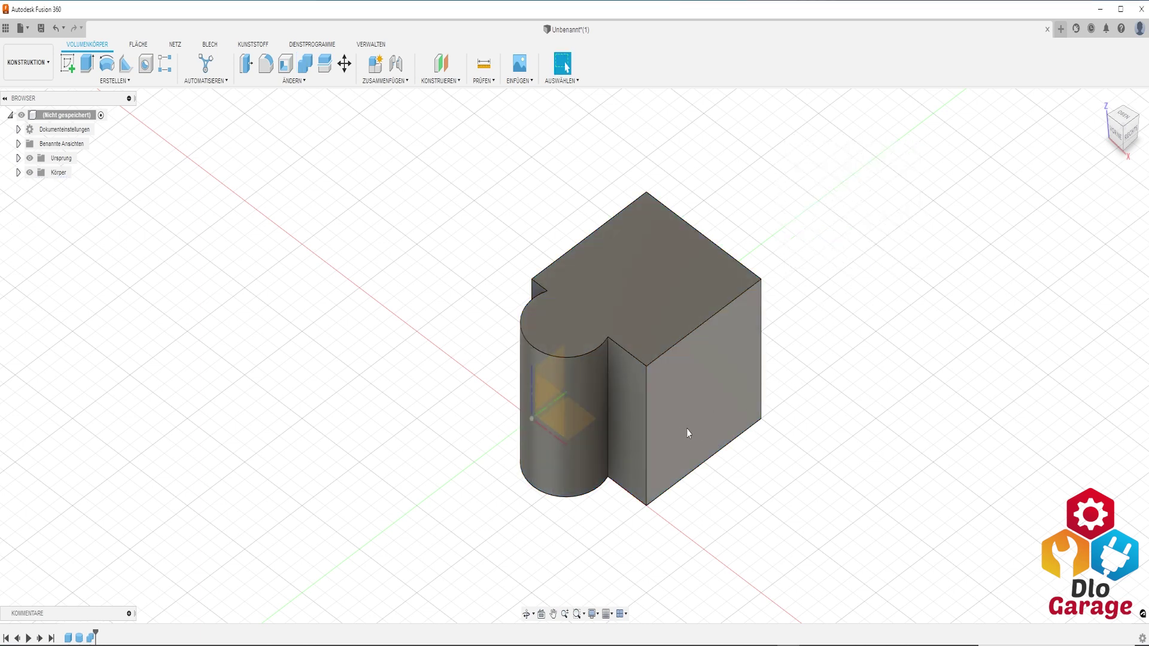
Draw an 80 × 80 mm box base from the origin on the ground plane and extrude it 35 mm tall
middle_click_drag(678, 428, 663, 216, "shift")
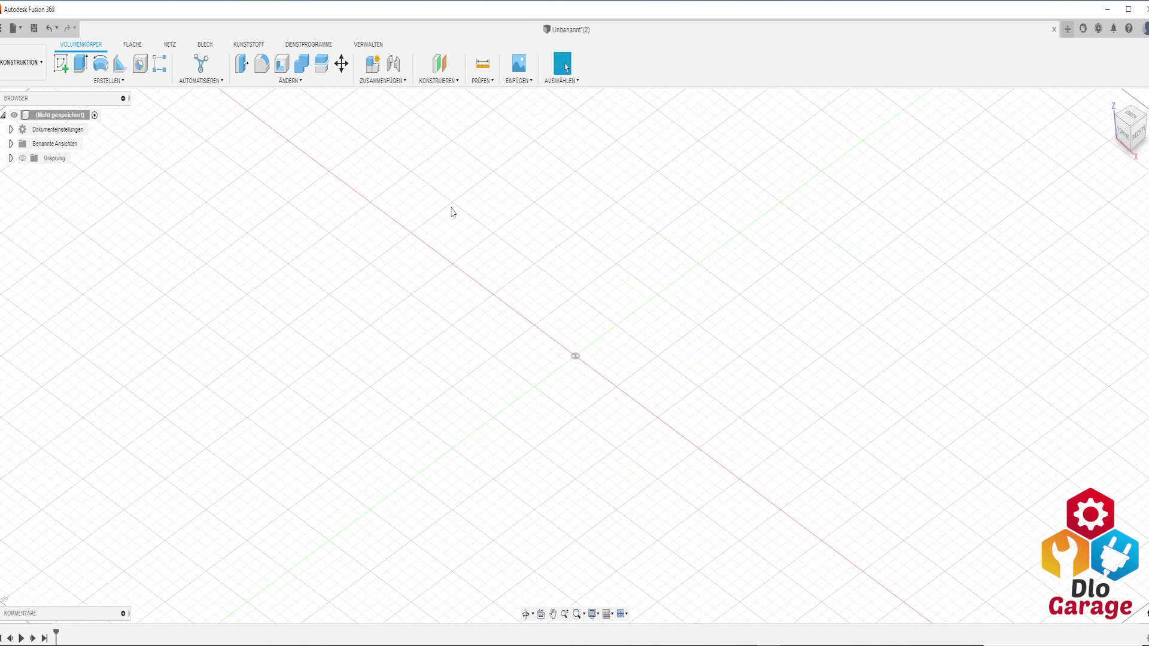
left_click(290, 82)
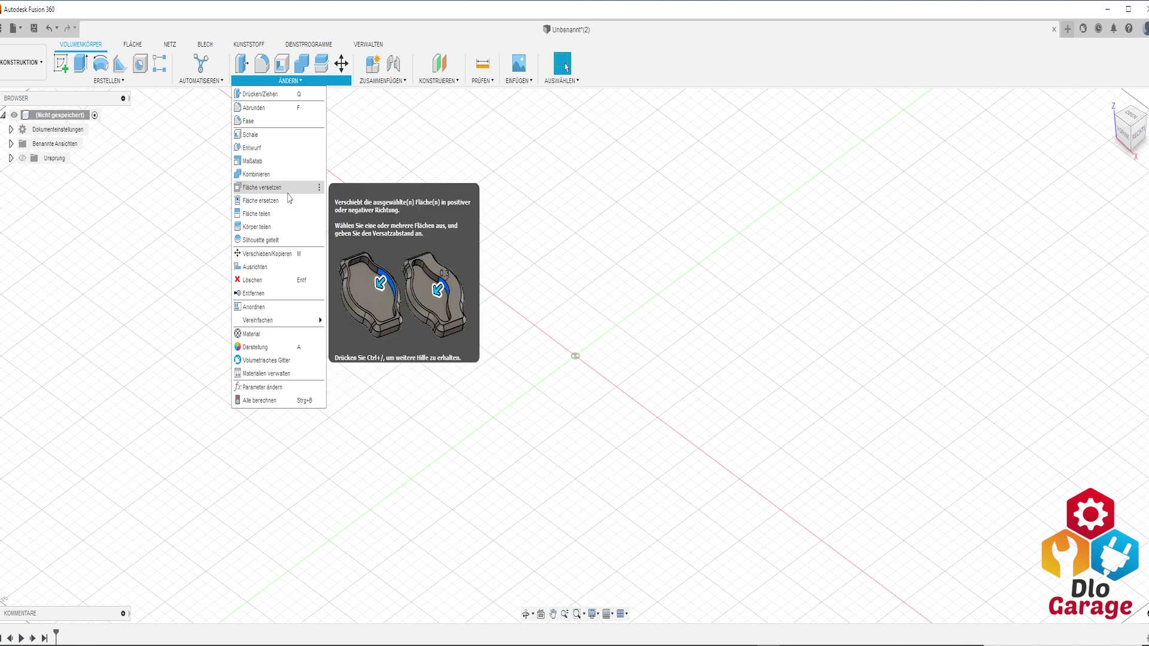
left_click(451, 257)
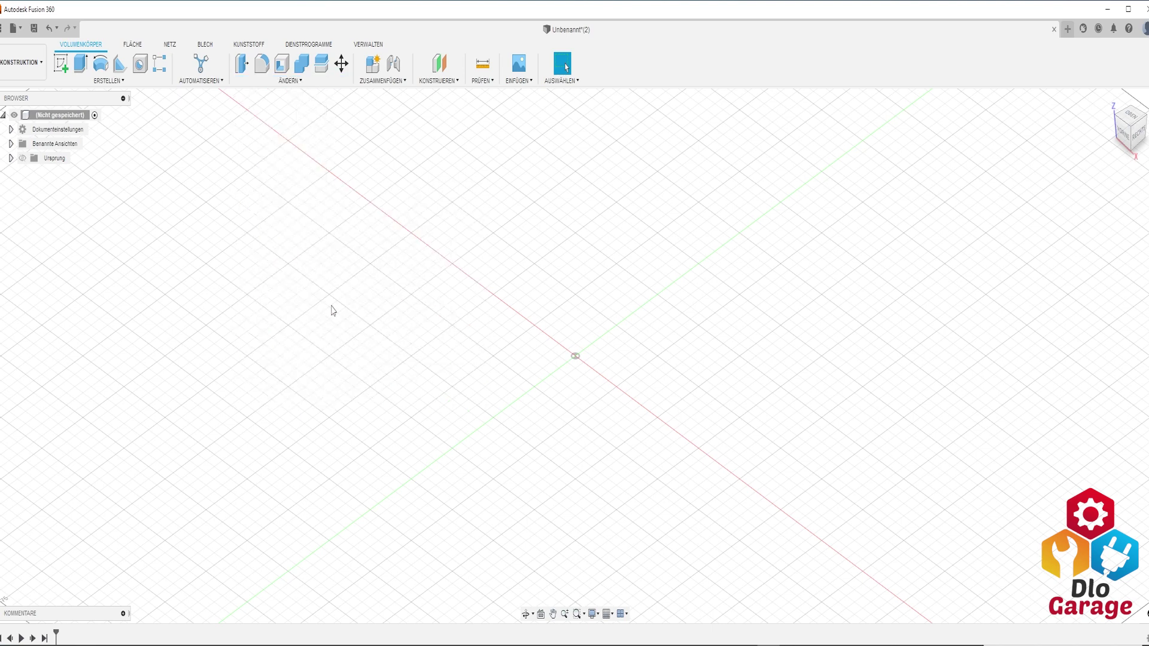
left_click(108, 81)
left_click(83, 267)
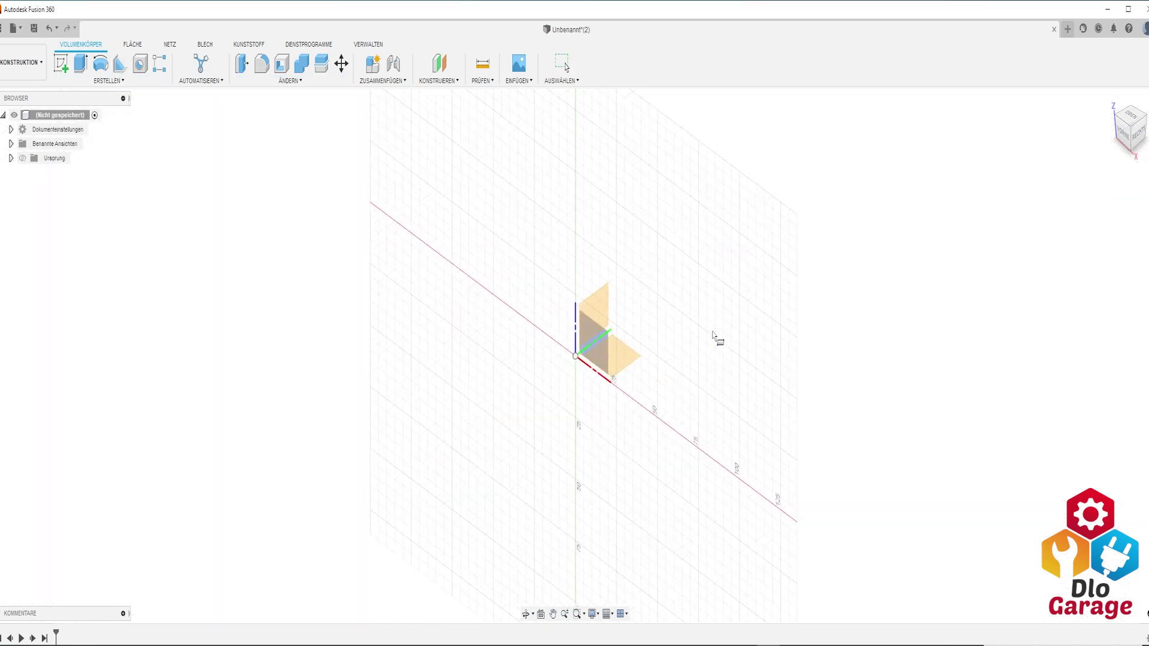
left_click(624, 363)
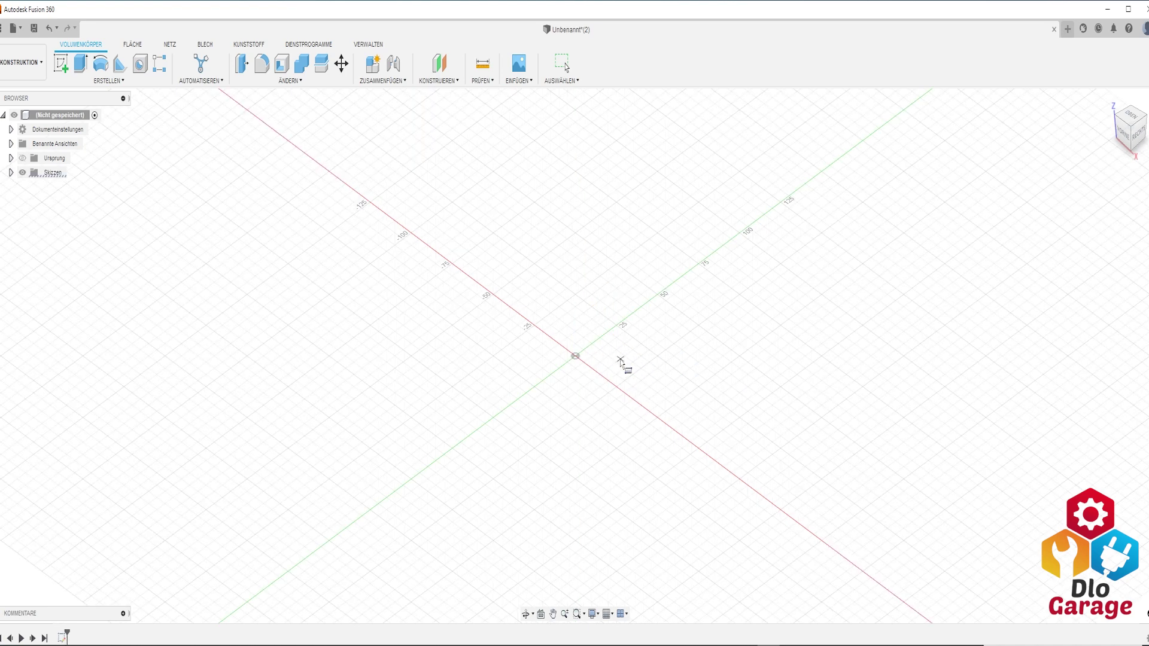
left_click(575, 356)
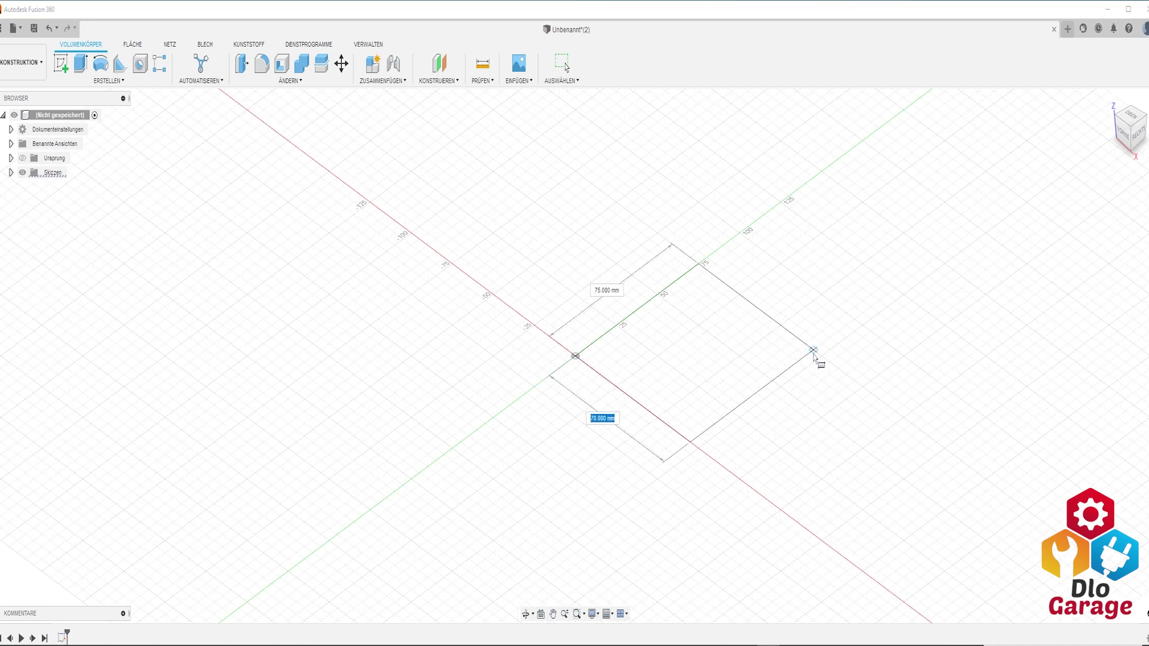
left_click(837, 357)
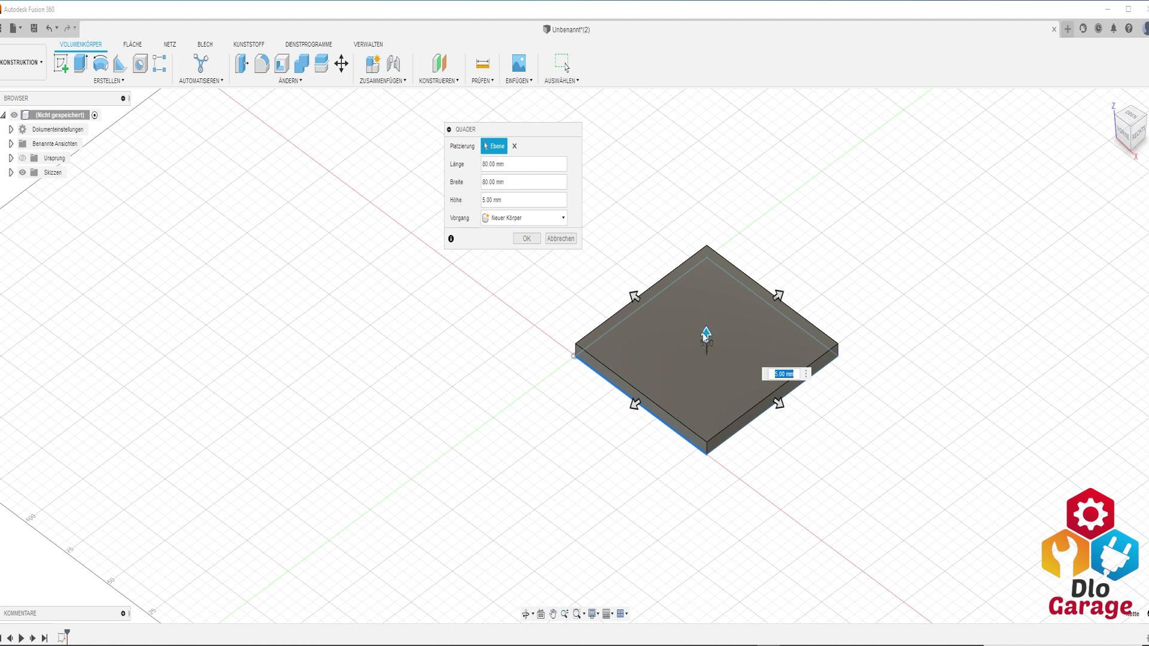
left_click_drag(706, 334, 706, 259)
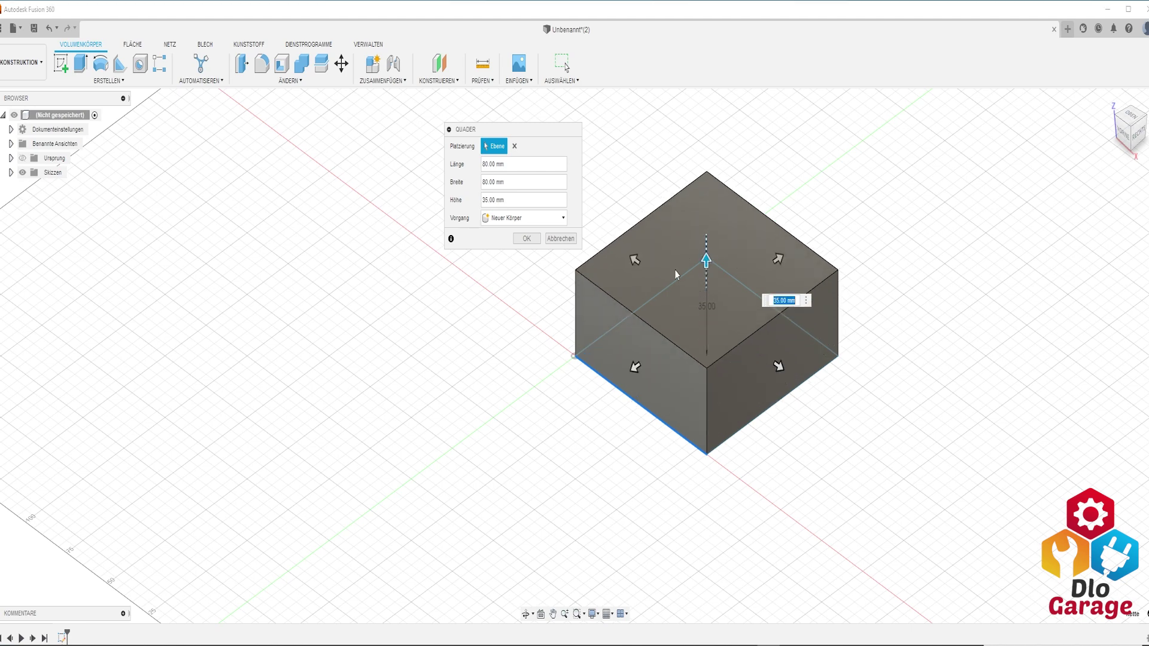
left_click(527, 238)
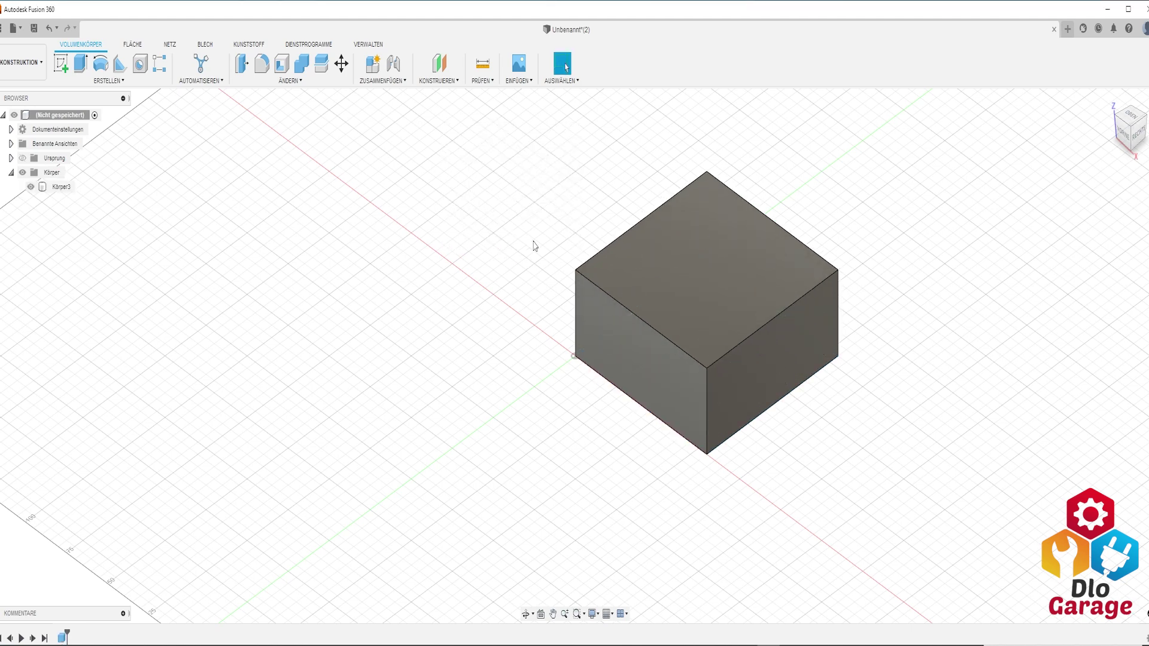
Shell the box with 2 mm inner walls, removing its top face
left_click(278, 67)
left_click(664, 237)
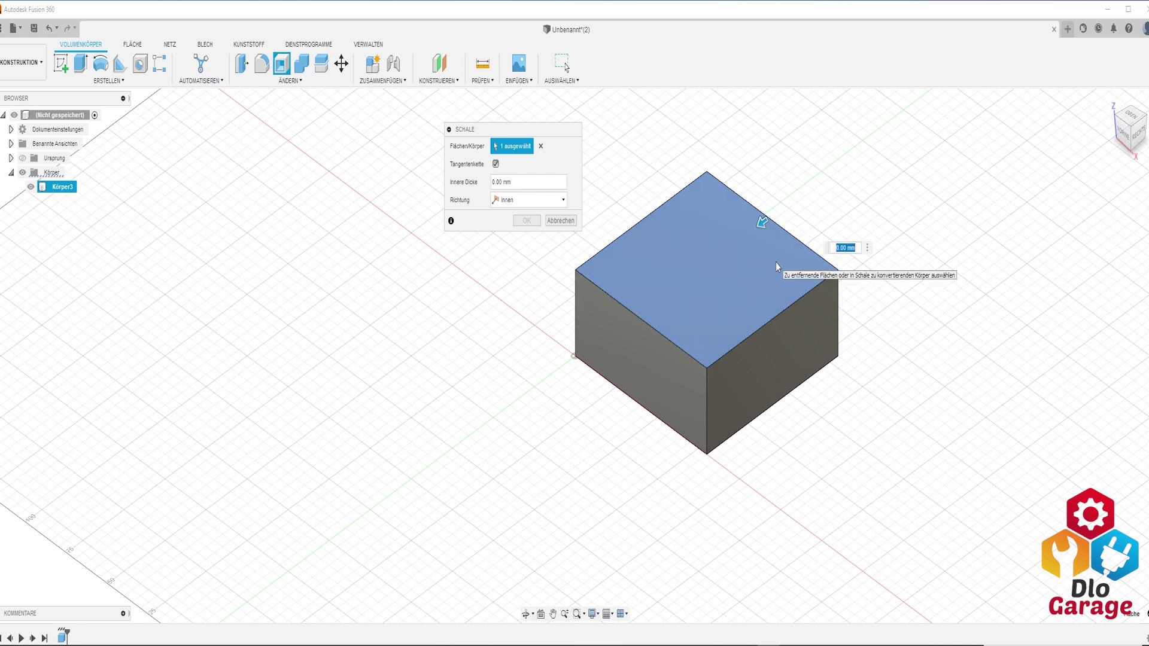
type("2")
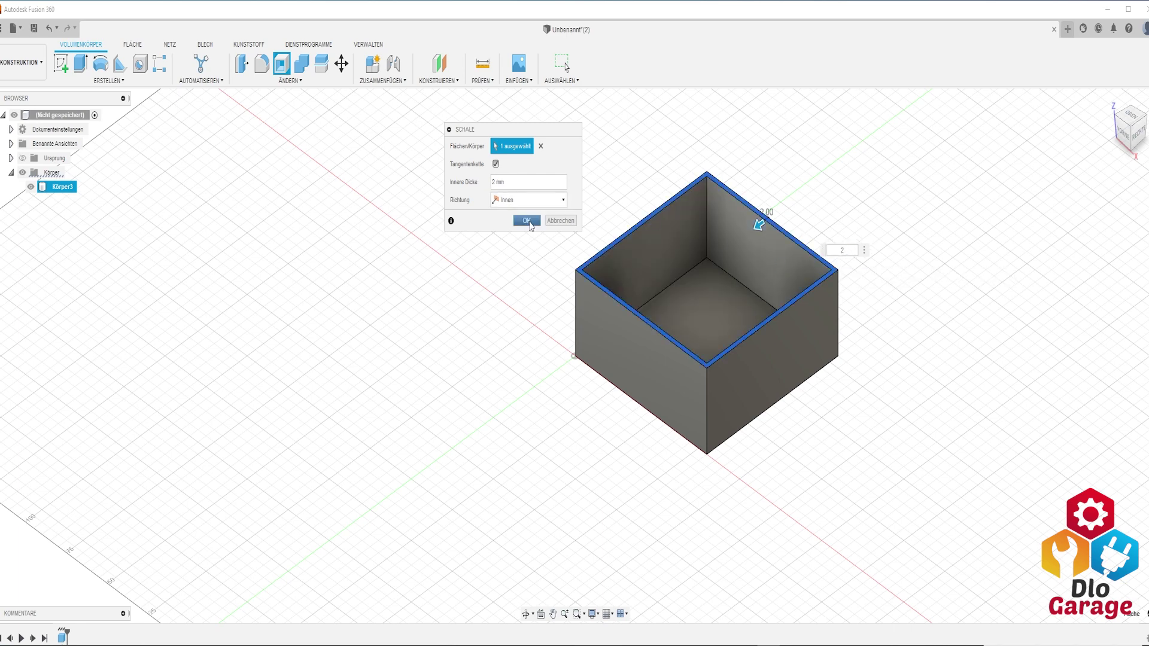
left_click(528, 223)
mouse_move(677, 310)
middle_mouse_down()
mouse_move(434, 321)
mouse_move(444, 363)
middle_mouse_up()
key("Escape")
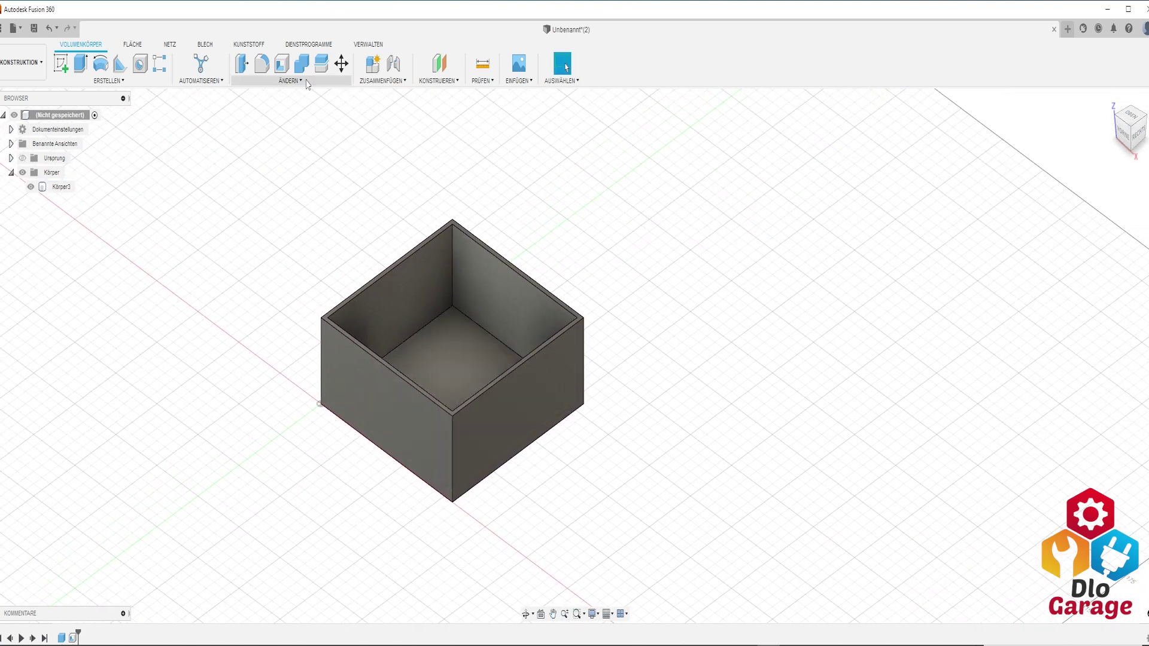
Offset the box's right inner wall 20 mm inward with Offset Face
left_click(307, 82)
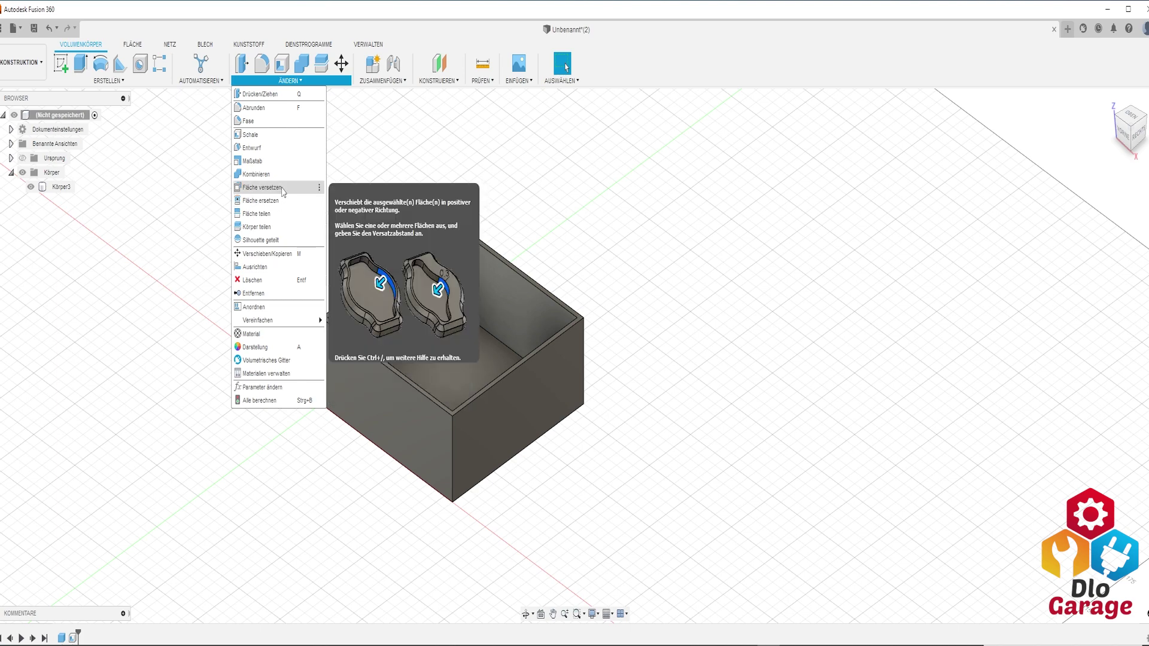
left_click(283, 189)
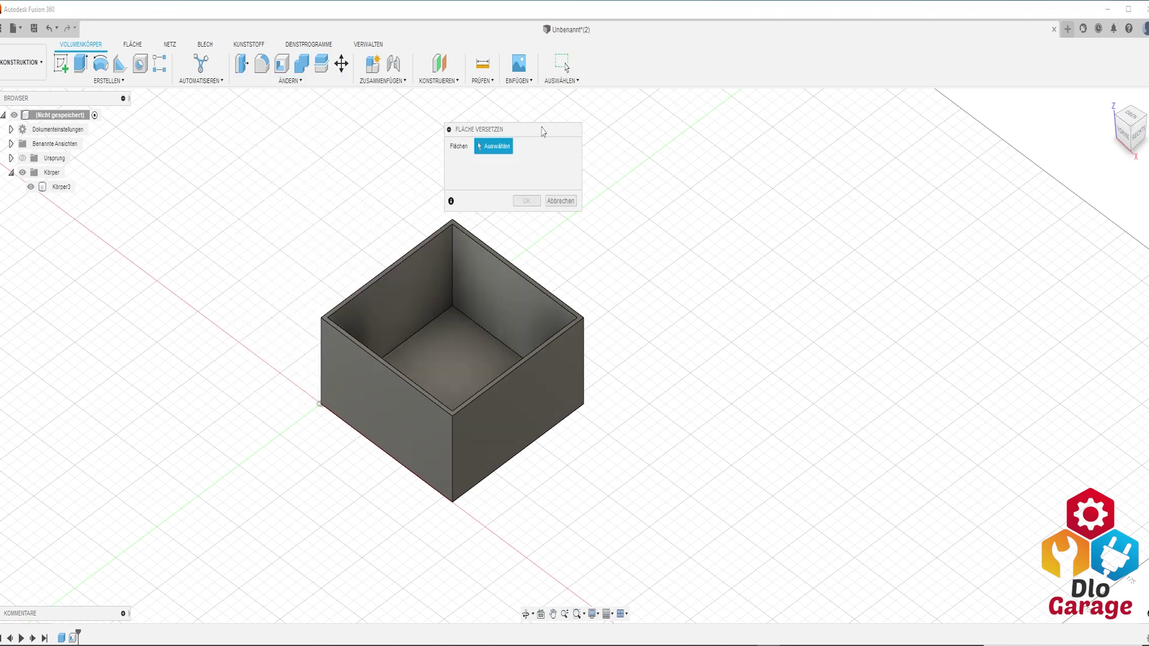
left_click_drag(542, 131, 626, 134)
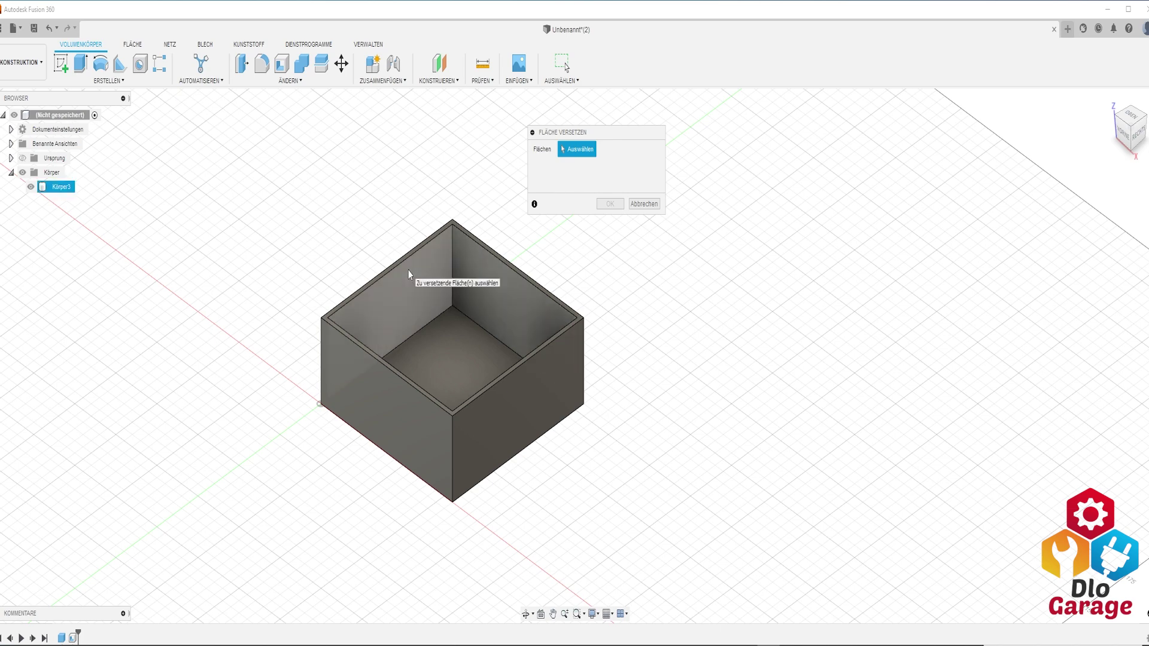
left_click(493, 286)
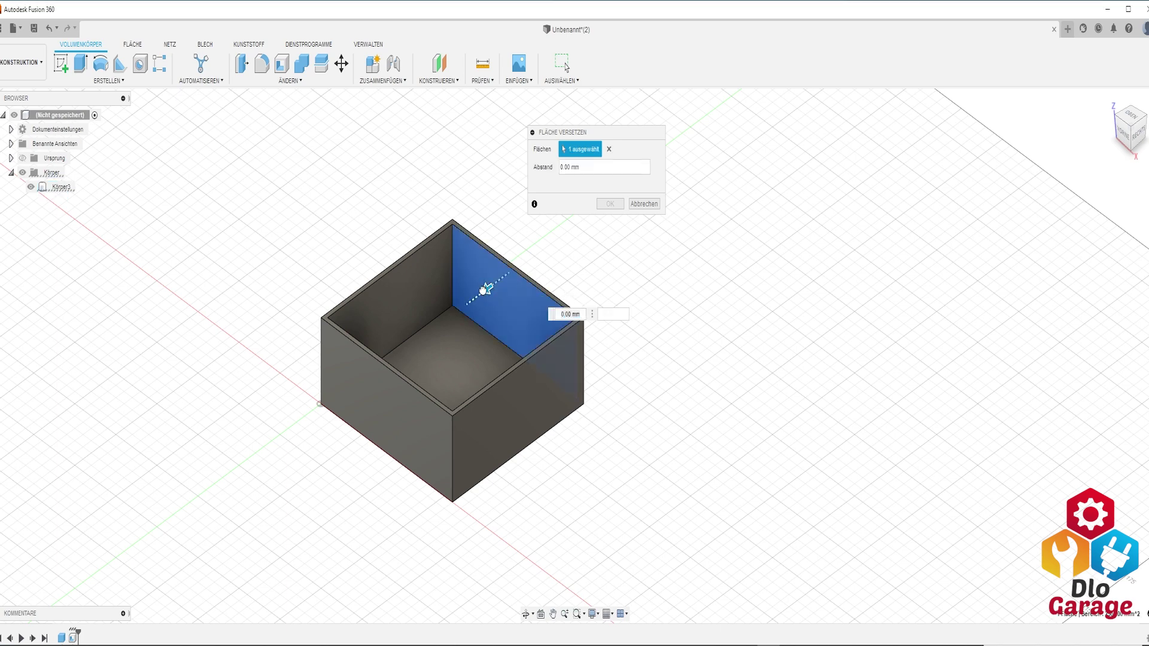
mouse_move(487, 289)
left_mouse_down()
mouse_move(379, 342)
mouse_move(451, 313)
mouse_move(505, 264)
mouse_move(457, 312)
left_mouse_up()
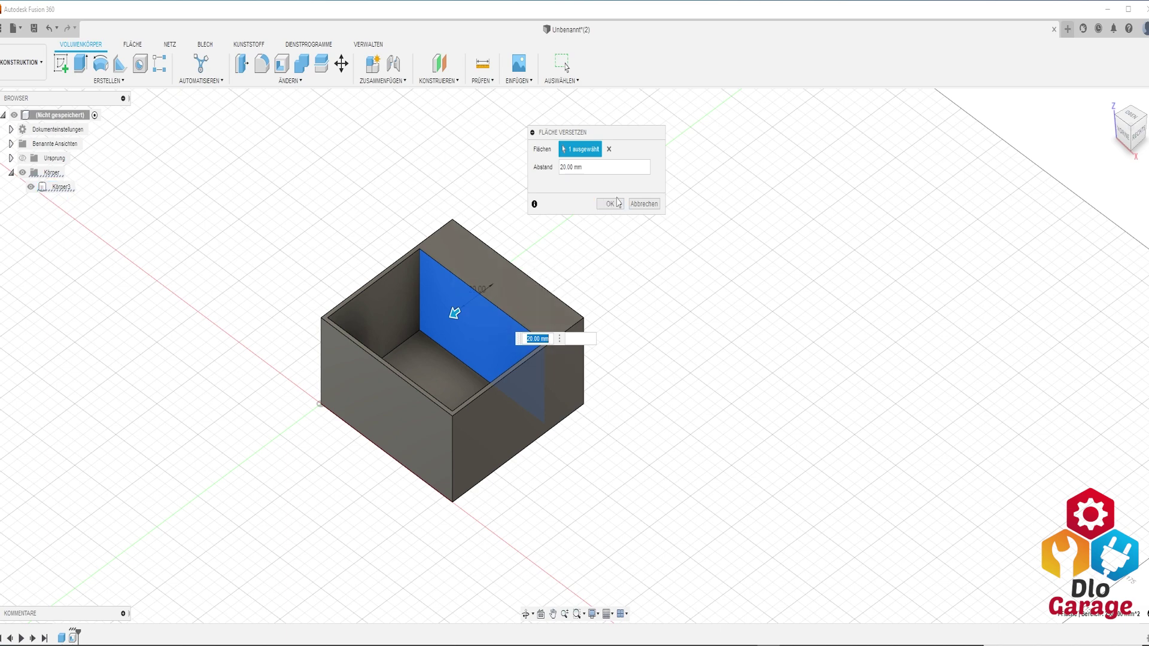
left_click(610, 204)
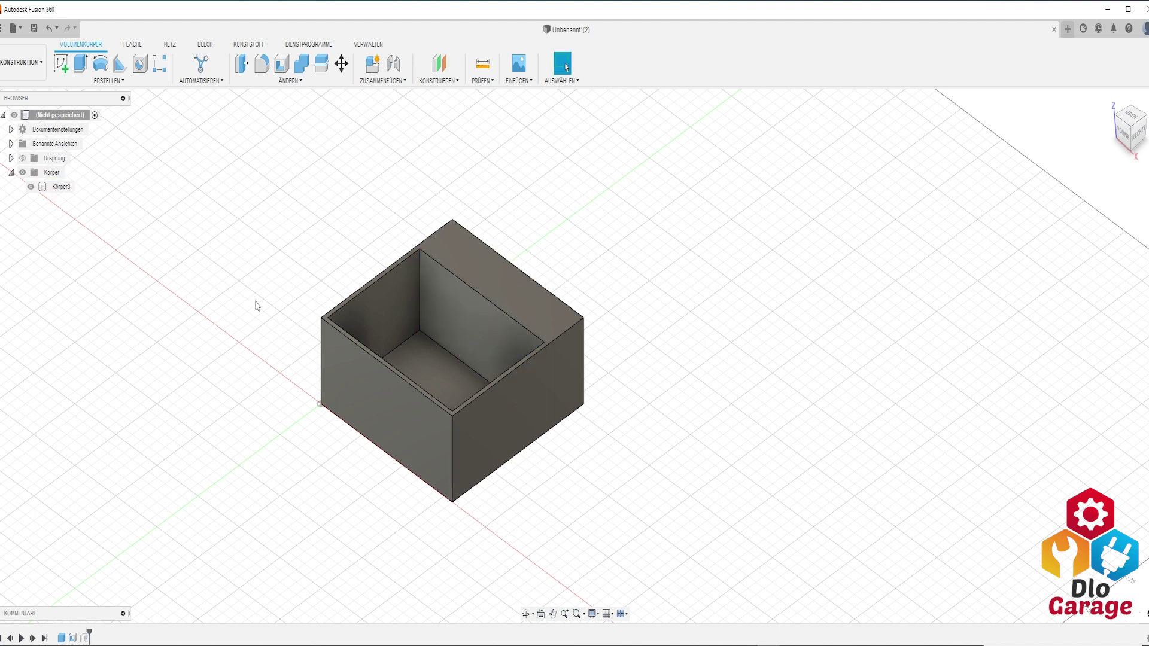
Dismiss the Modify menu and cancel the stray sketch, then open the file options
left_click(289, 81)
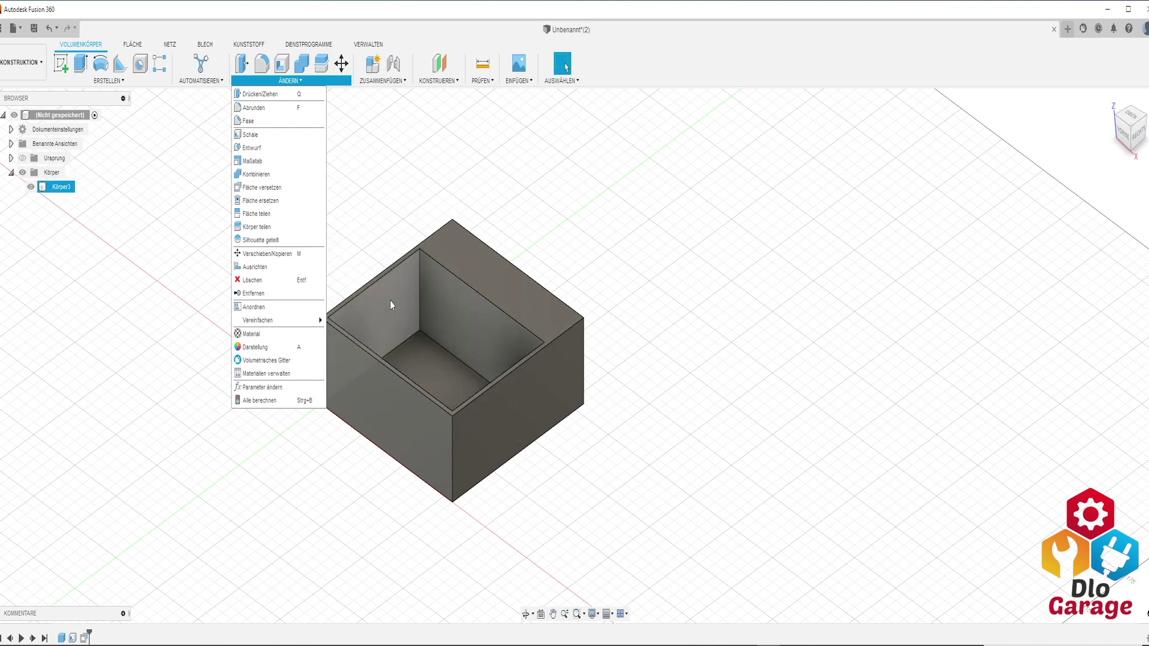
key("Escape")
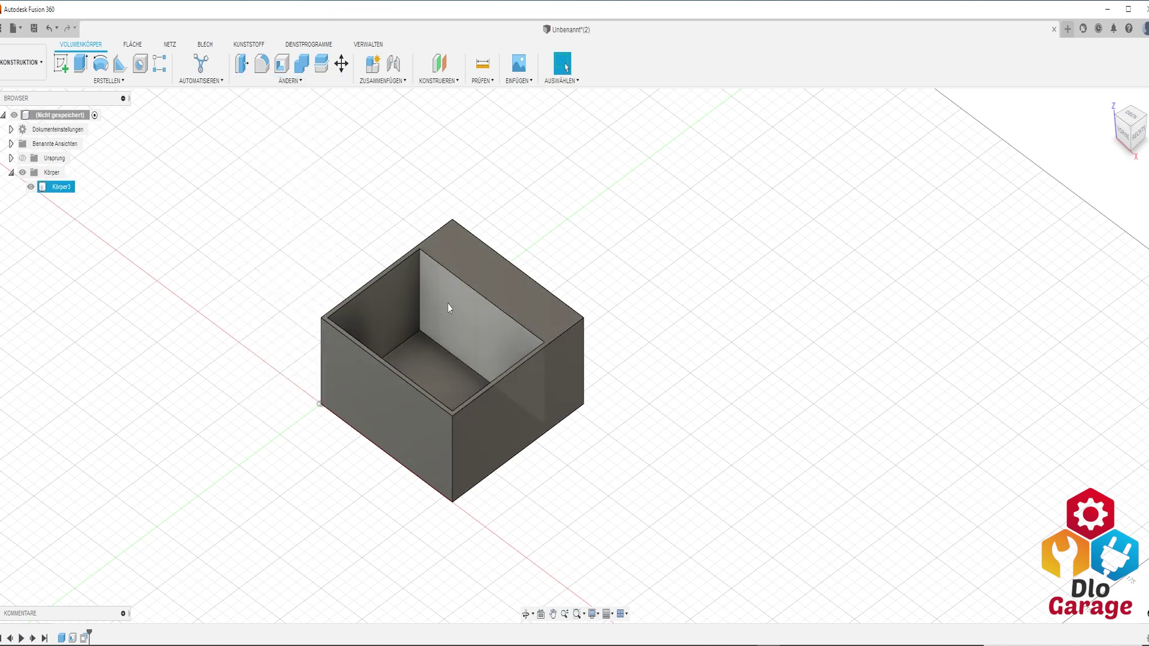
left_click(448, 303)
key("Escape")
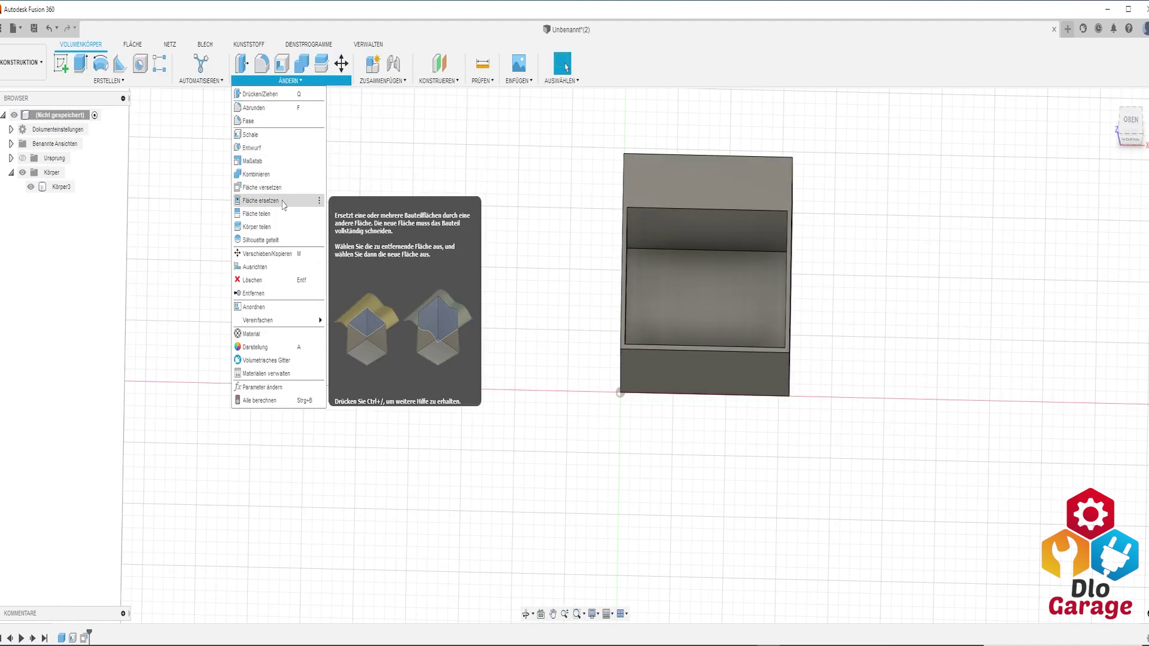
left_click(419, 217)
Start a new design and sketch a rectangle from the origin on the ground plane
left_click(12, 27)
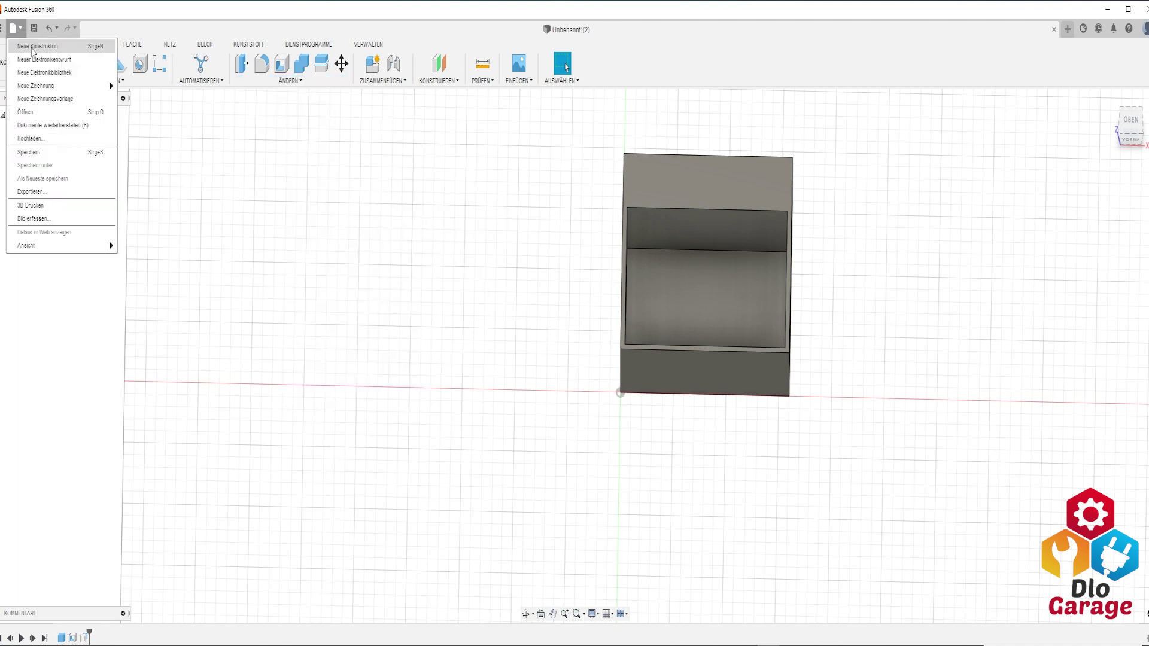
left_click(36, 45)
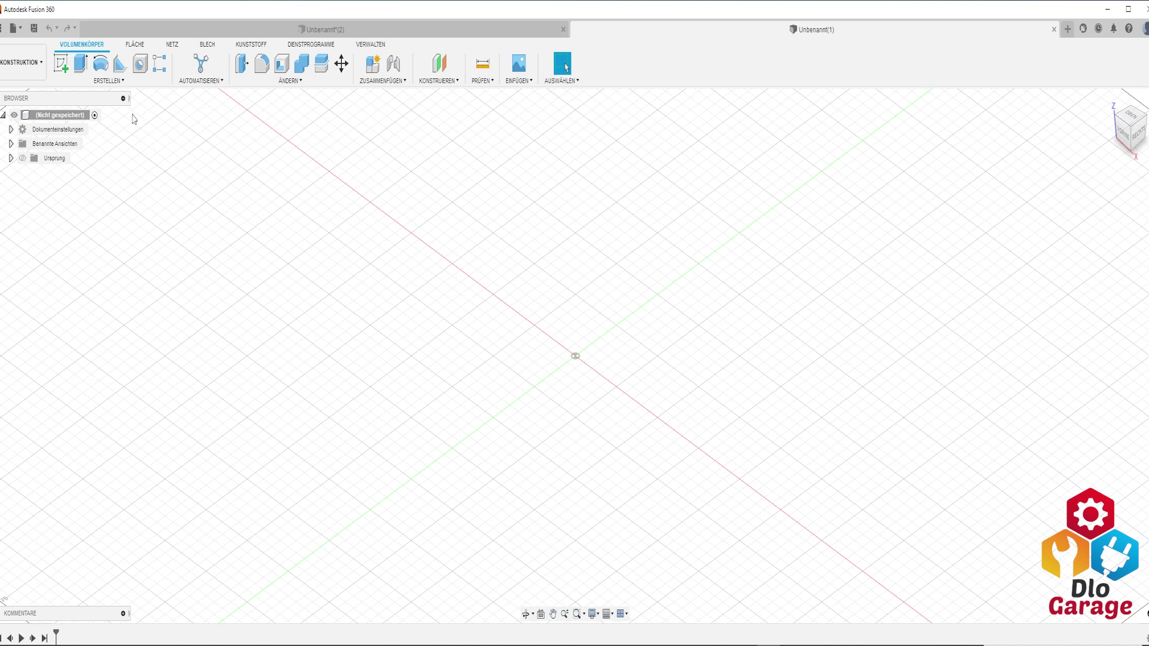
left_click(60, 62)
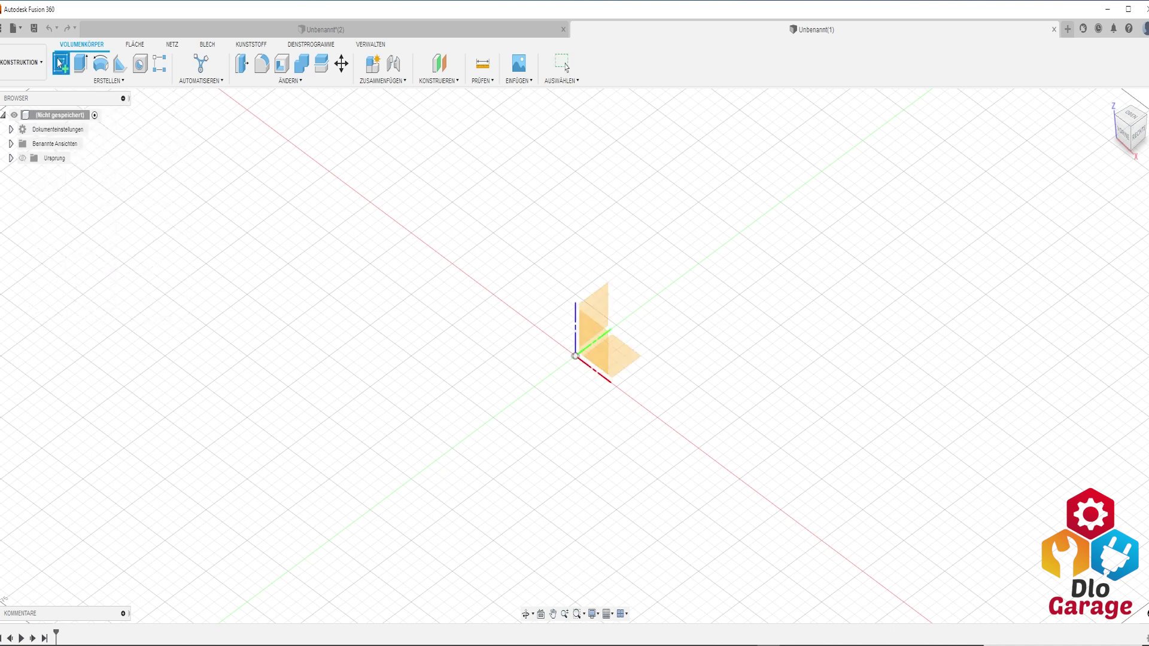
left_click(623, 358)
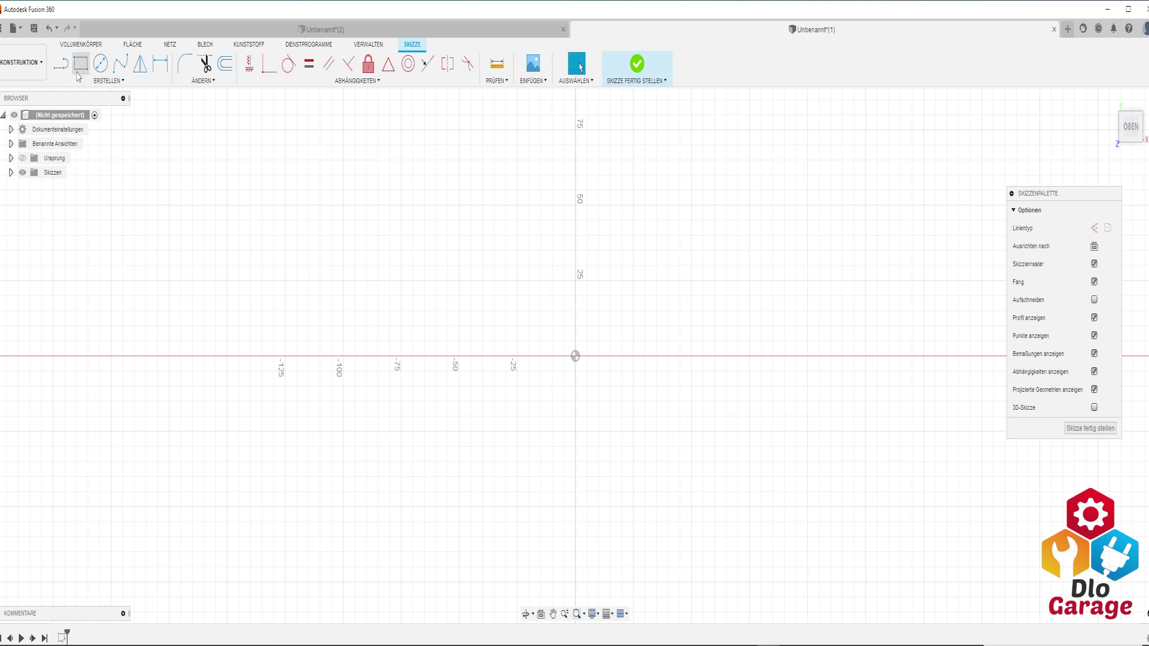
left_click(81, 66)
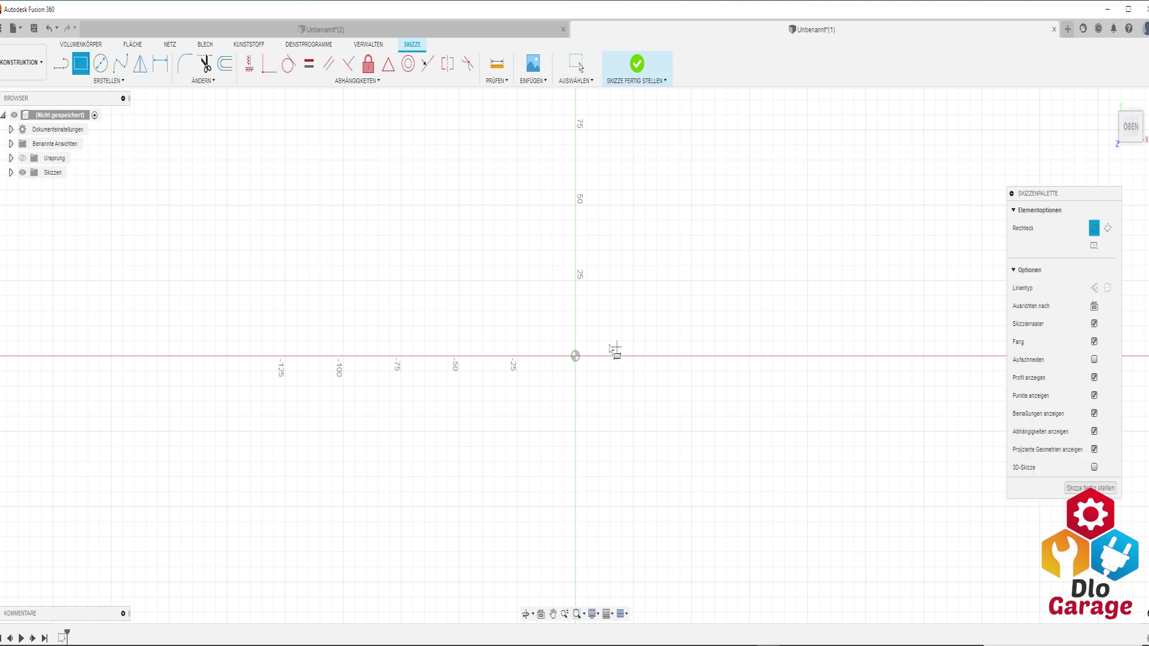
left_click(578, 357)
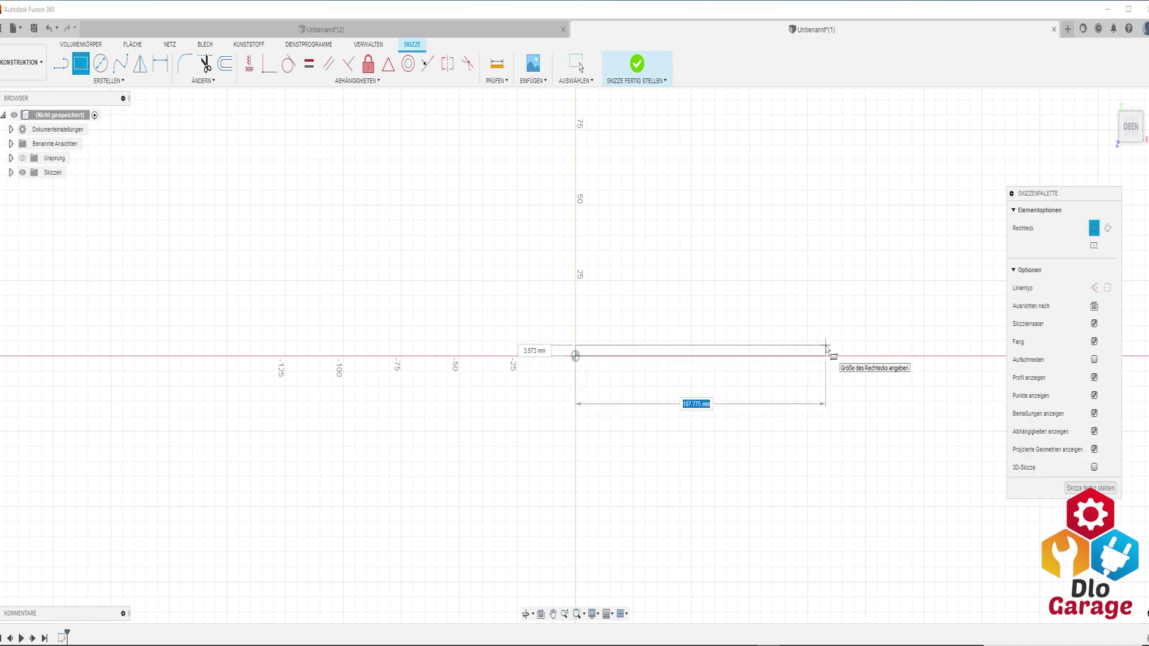
left_click(830, 205)
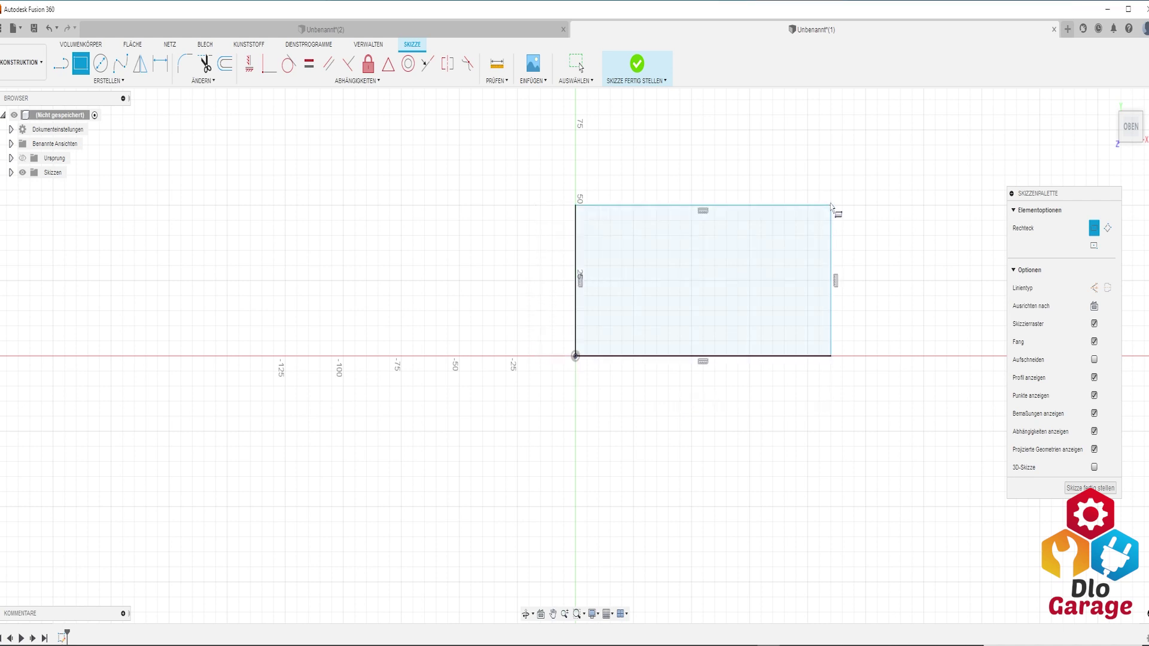
left_click(637, 65)
Extrude the rectangle 20 mm into a solid block
key("e")
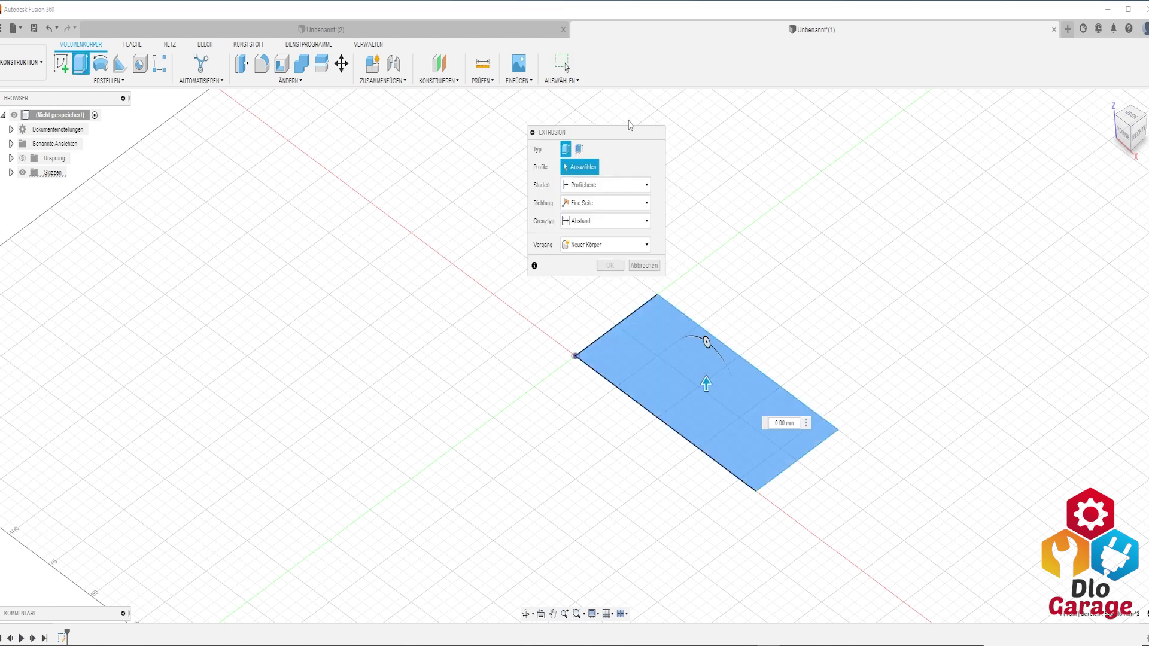
left_click_drag(711, 394, 705, 315)
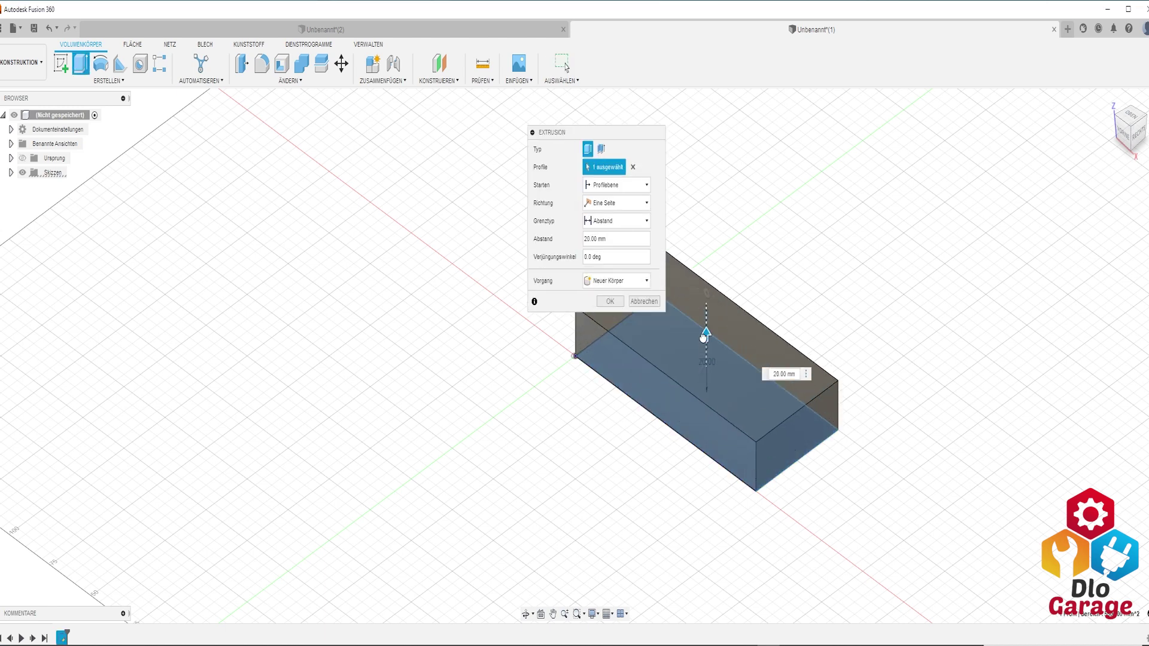
left_click(609, 301)
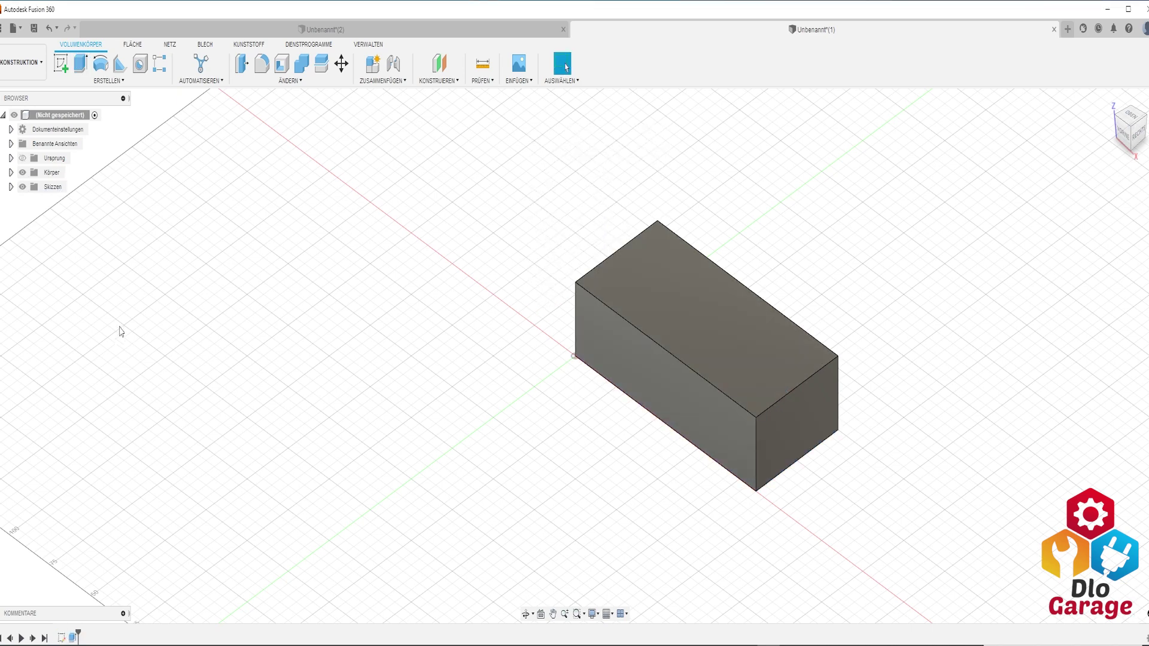
Add a construction plane offset 15 mm outward from the block's end face
left_click(132, 44)
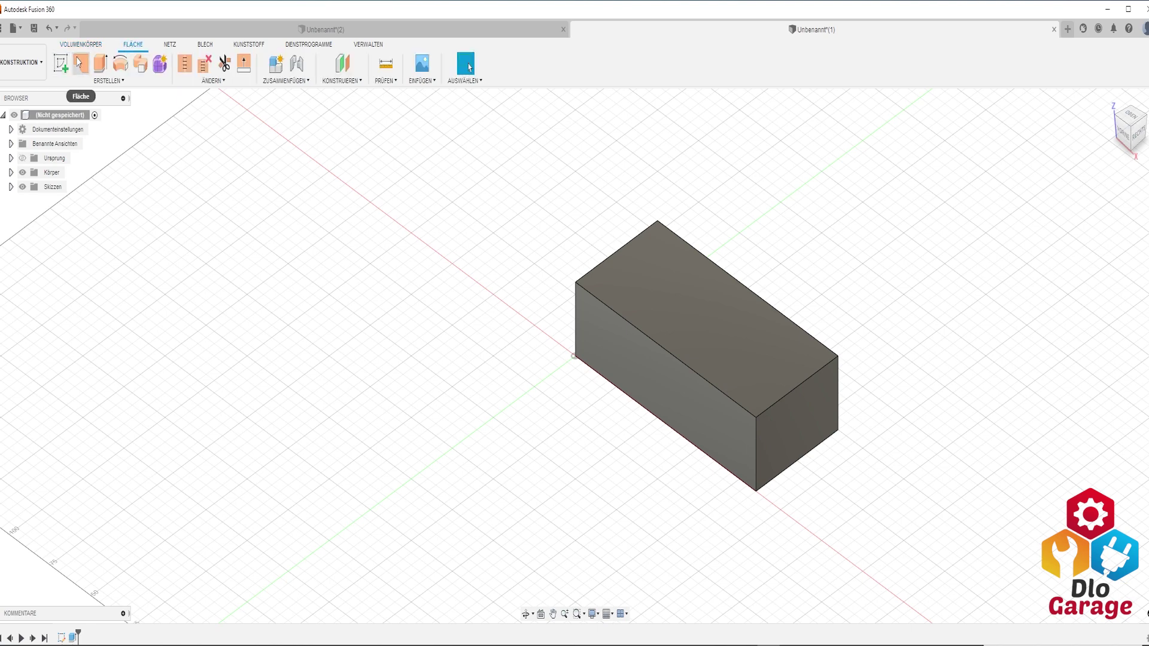
left_click(344, 65)
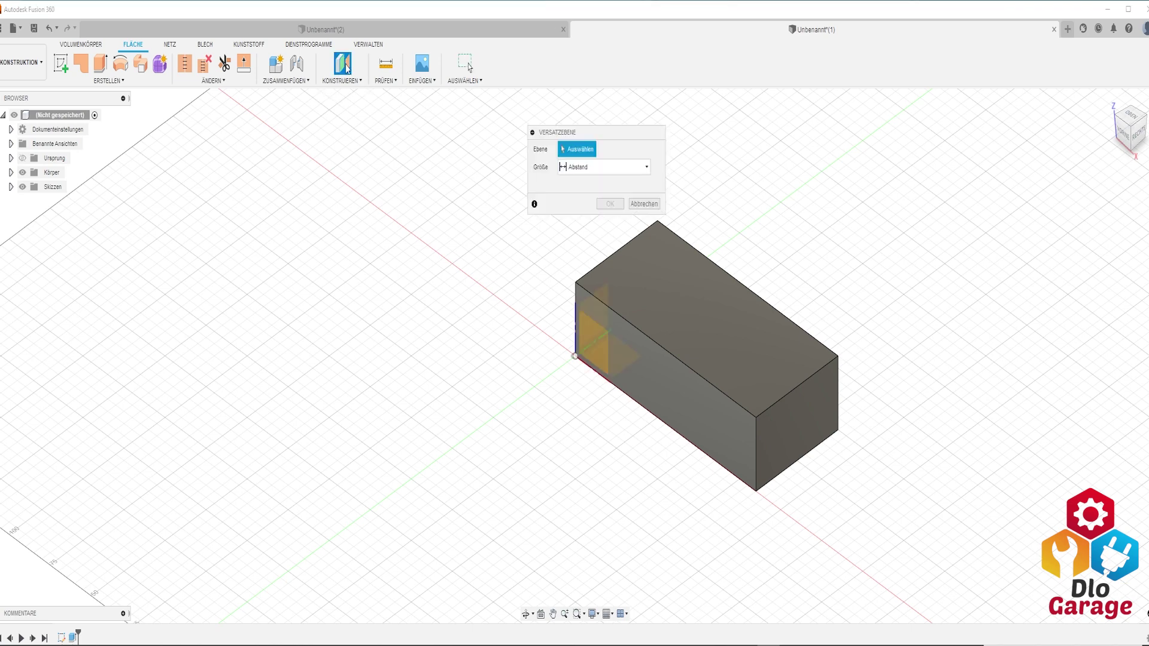
left_click(588, 347)
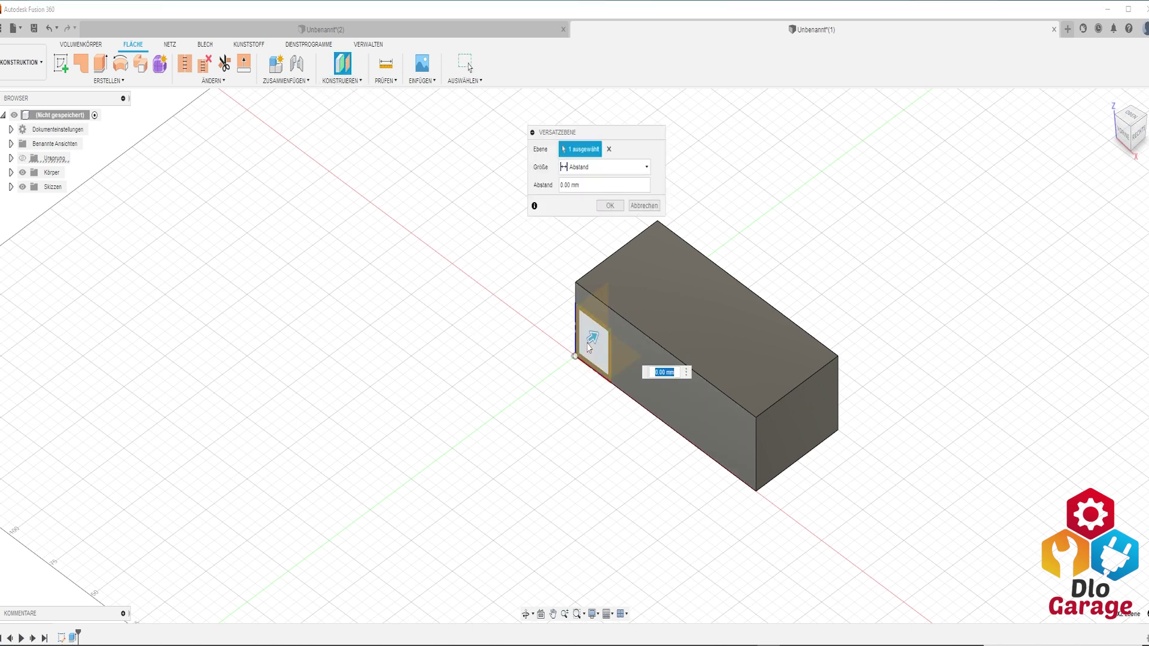
left_click_drag(589, 346, 563, 353)
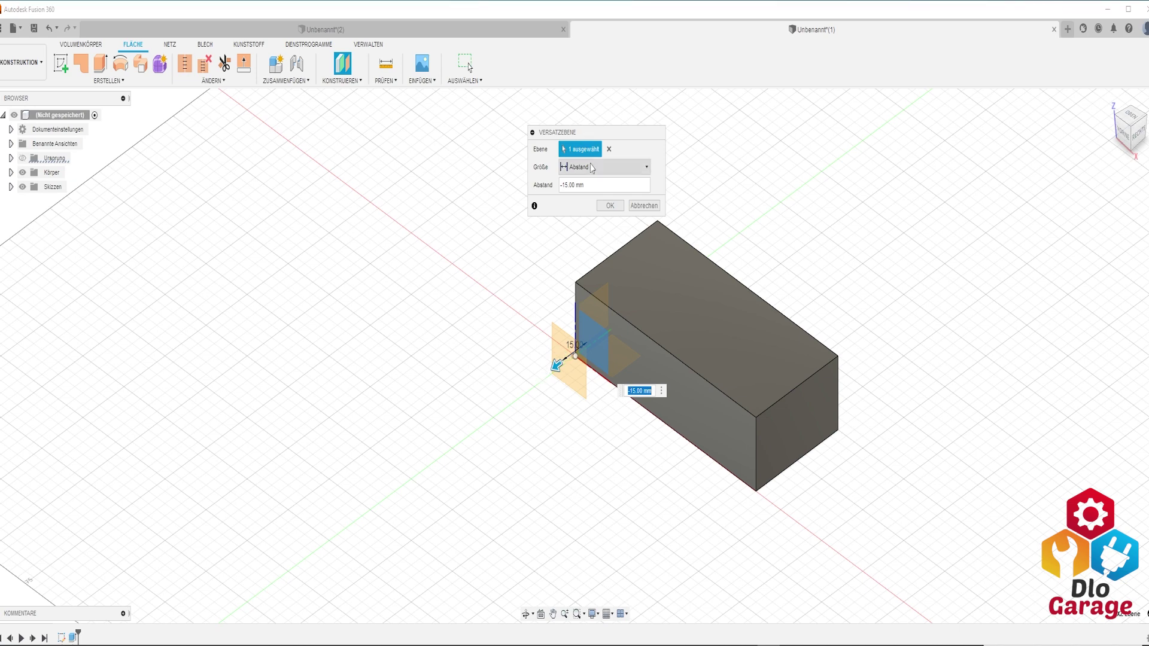
left_click(609, 205)
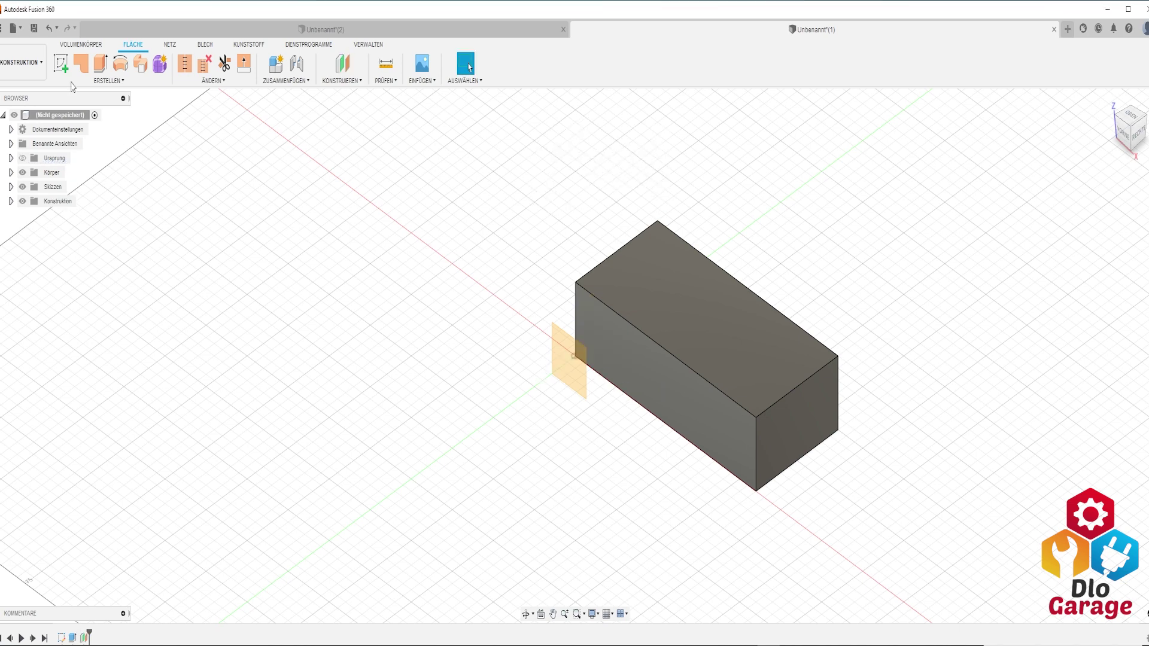
left_click(61, 63)
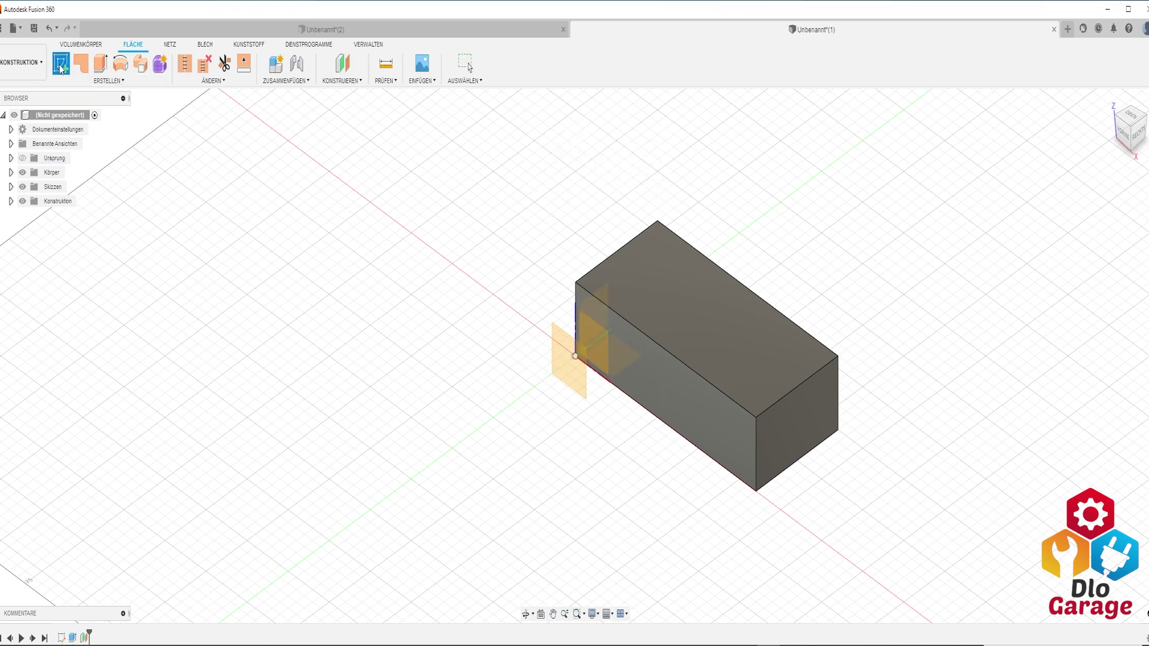
On the offset plane, draw a seven-point fit-point spline waving across the box
left_click(563, 377)
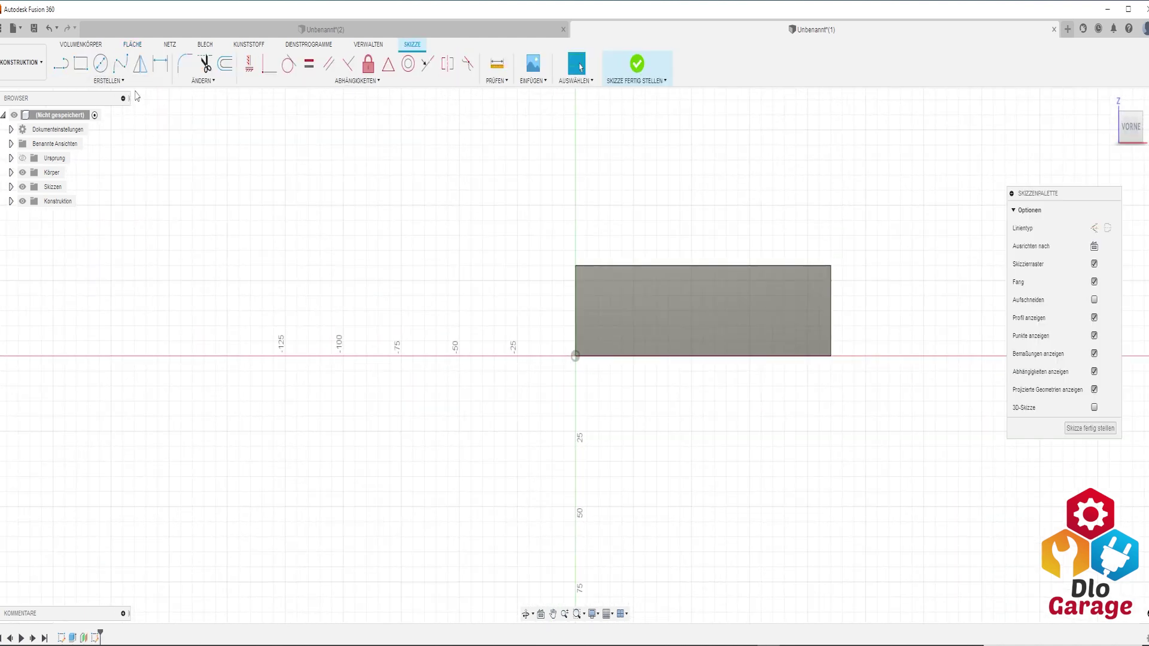
left_click(120, 65)
left_click(513, 251)
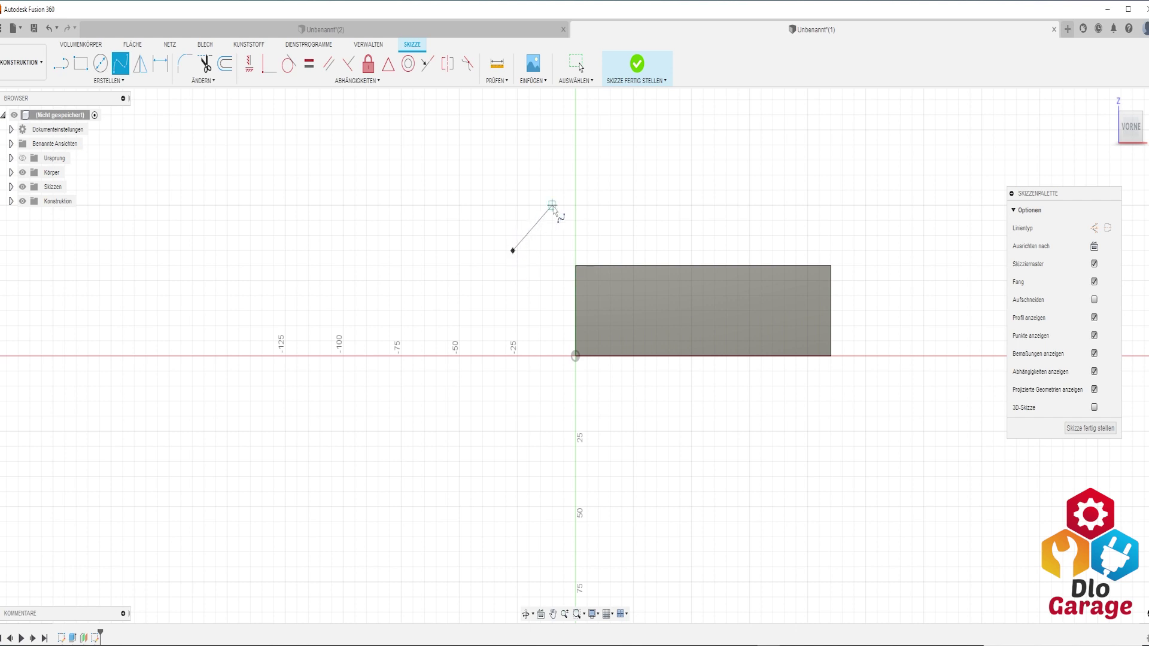
left_click(560, 203)
left_click(633, 236)
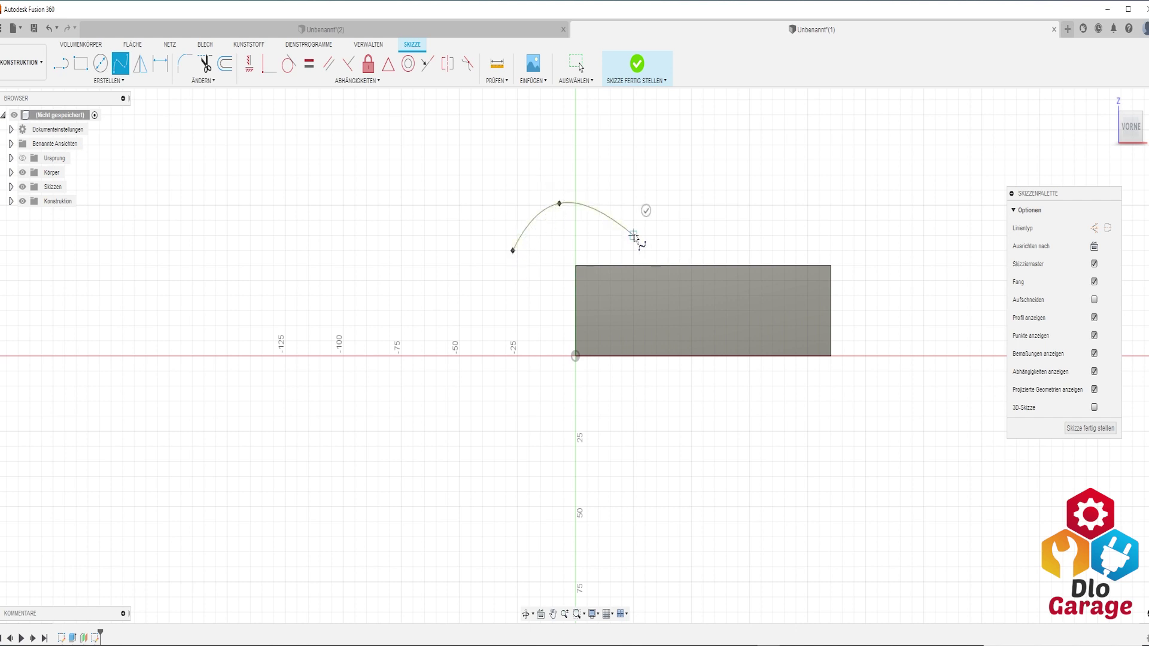
left_click(697, 251)
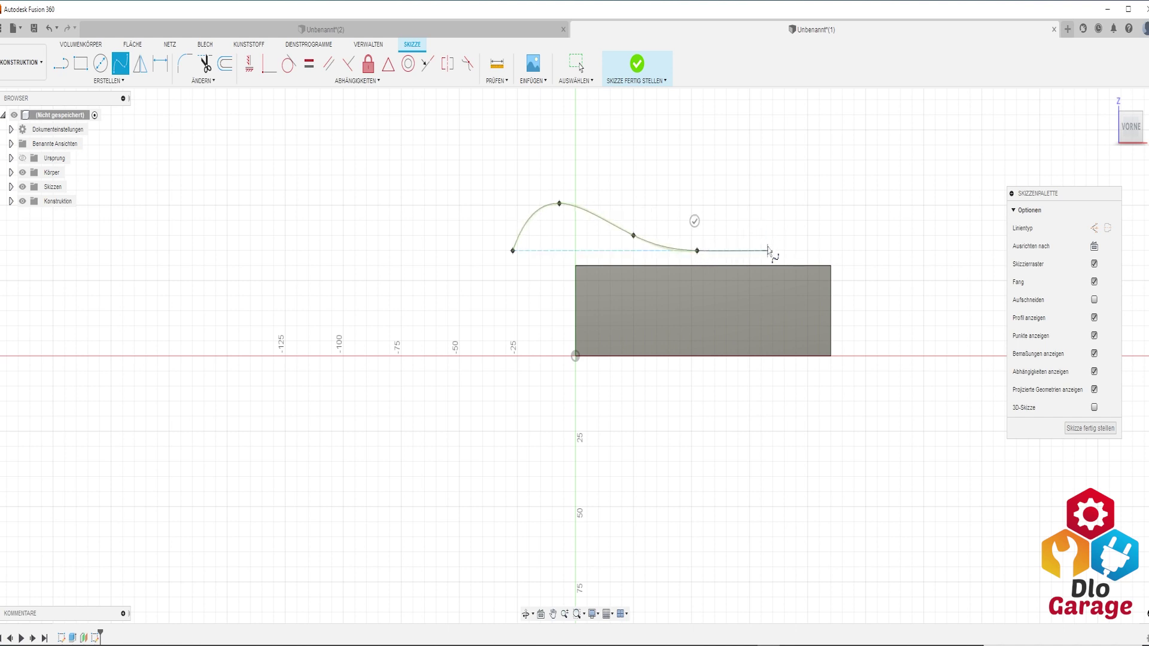
left_click(725, 259)
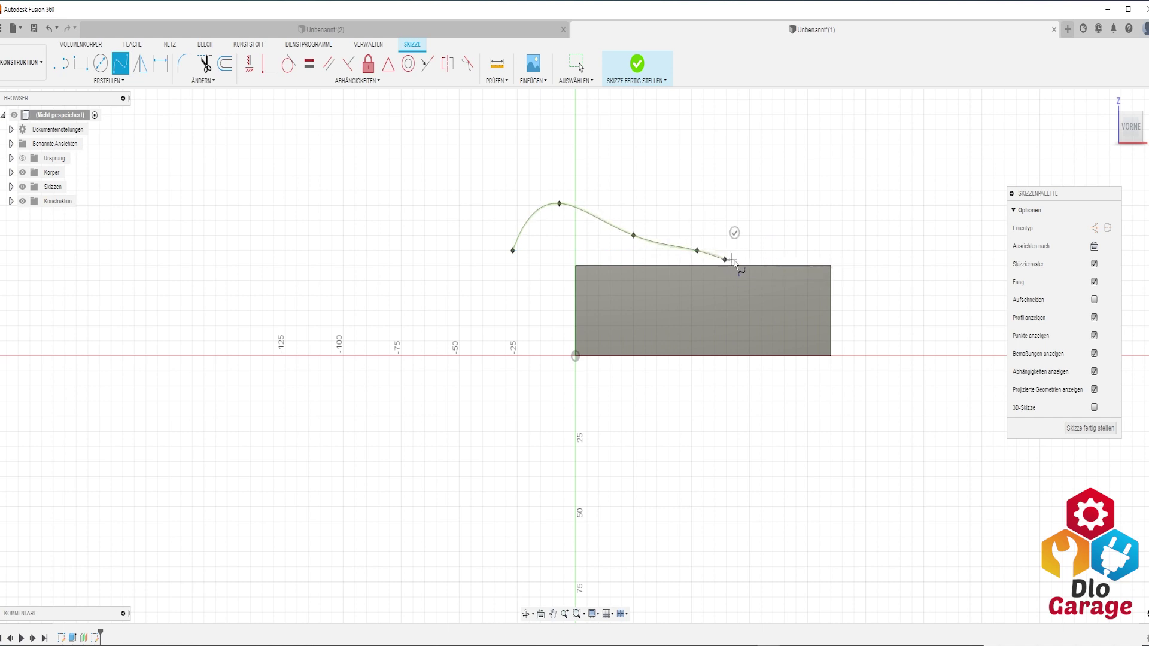
left_click(767, 251)
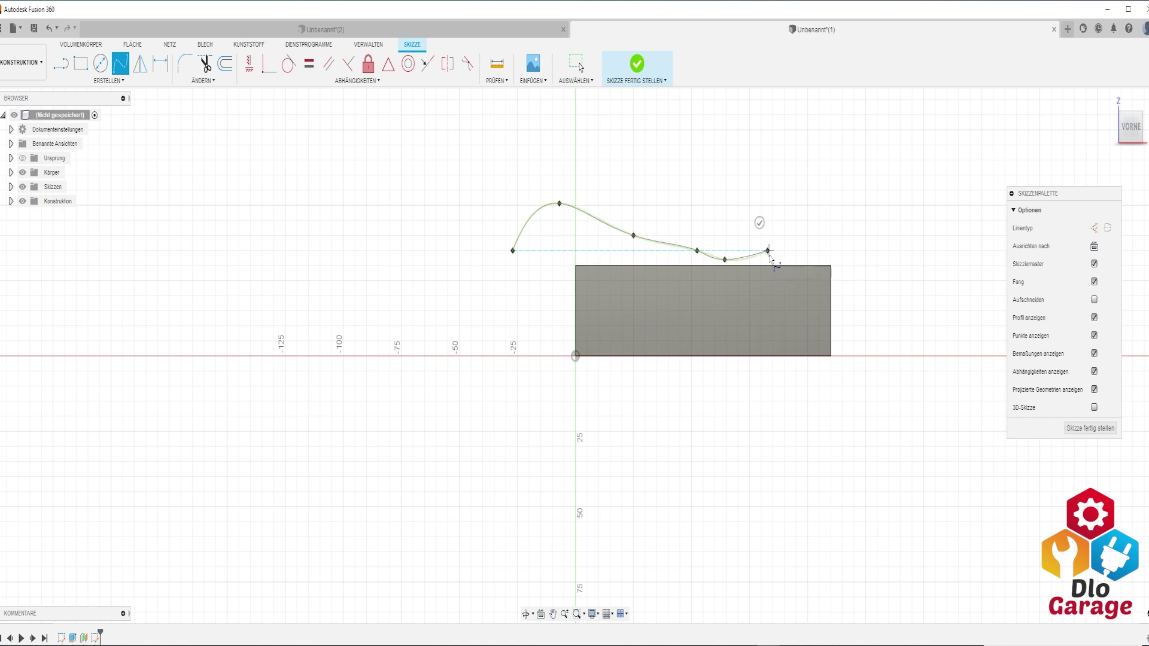
left_click(854, 205)
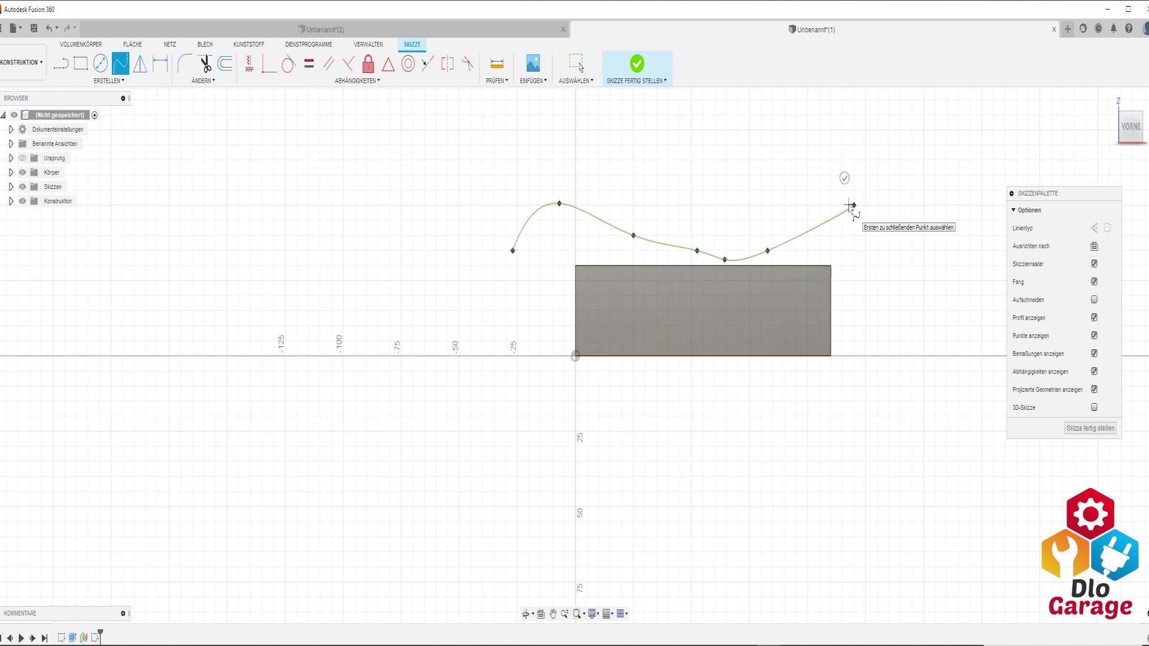
Raise one spline fit point to reshape the curve and finish the sketch
key("Escape")
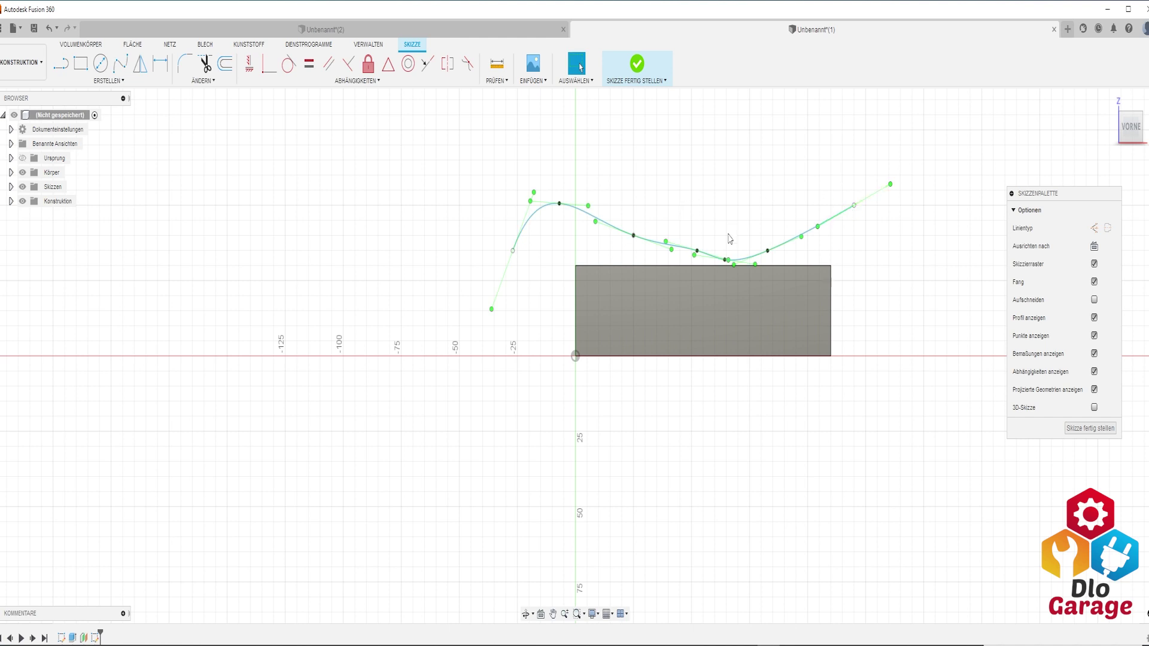
left_click_drag(726, 260, 728, 255)
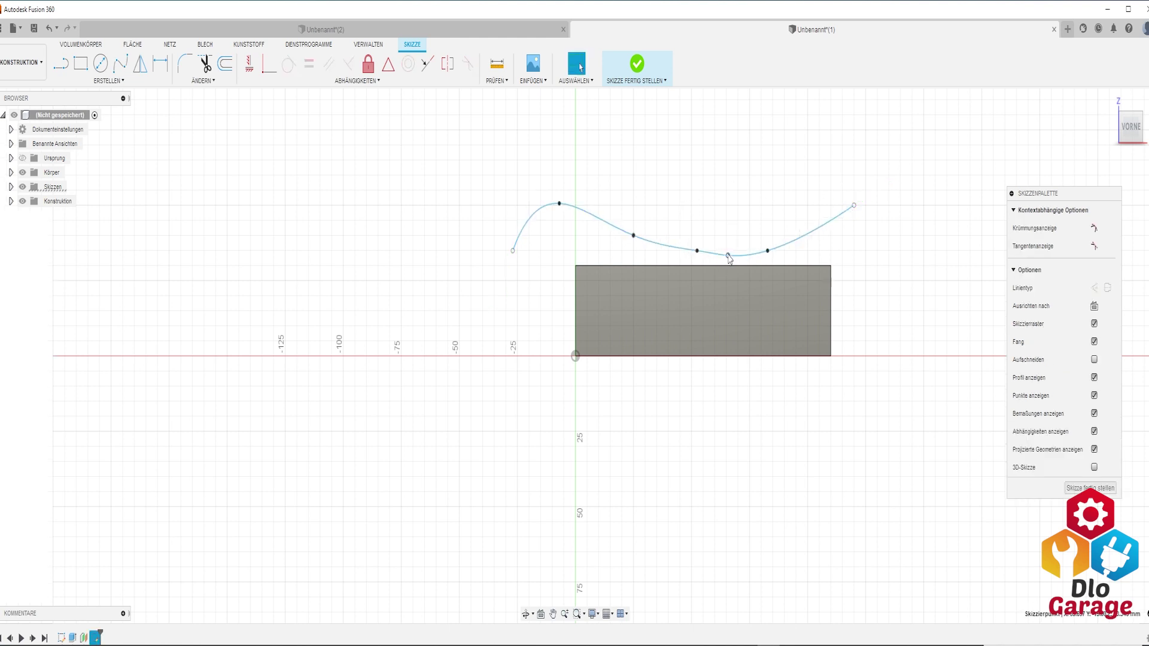
left_click(636, 64)
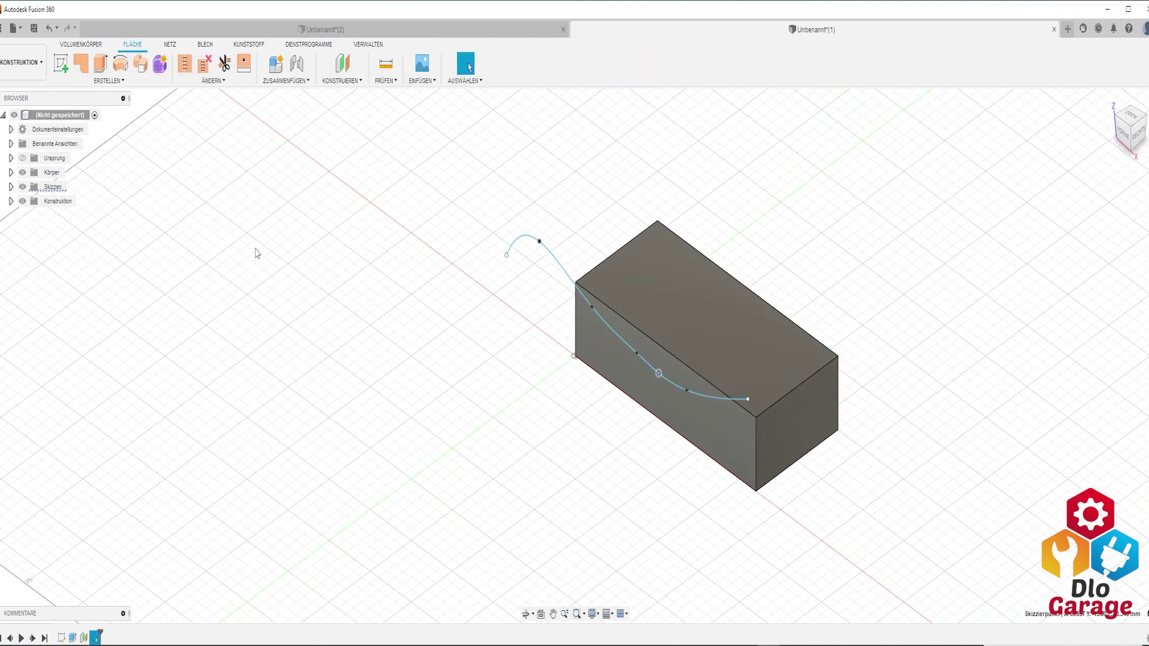
Extrude the spline 85 mm into a wavy surface arching over the block
left_click(108, 81)
left_click(96, 95)
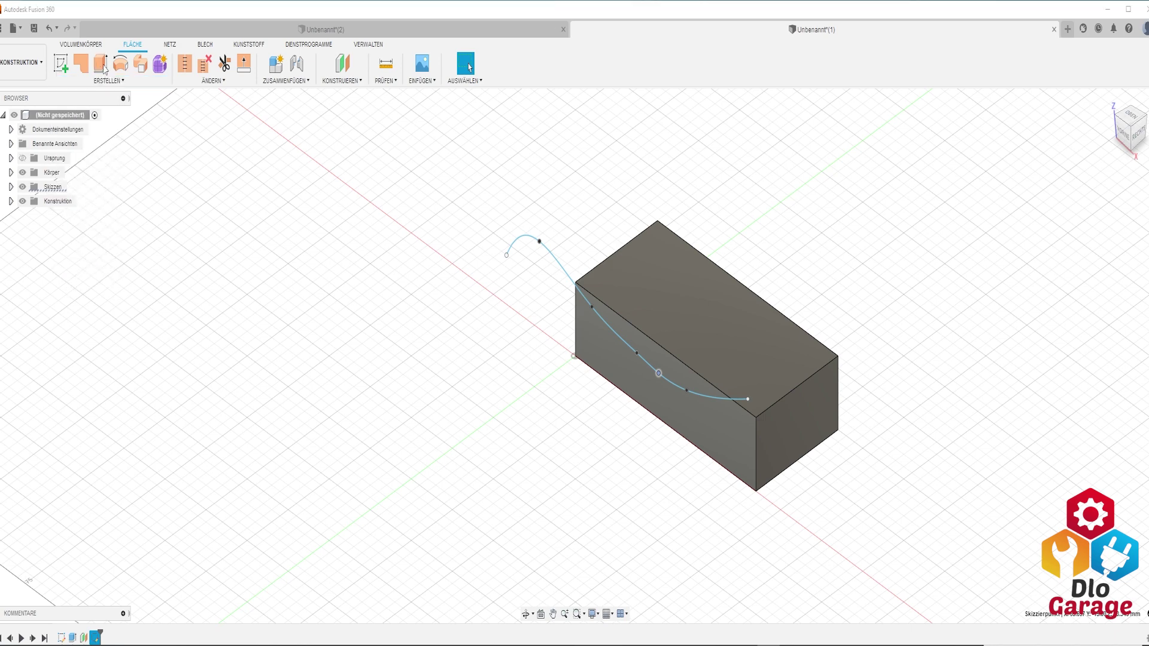
left_click_drag(629, 133, 274, 218)
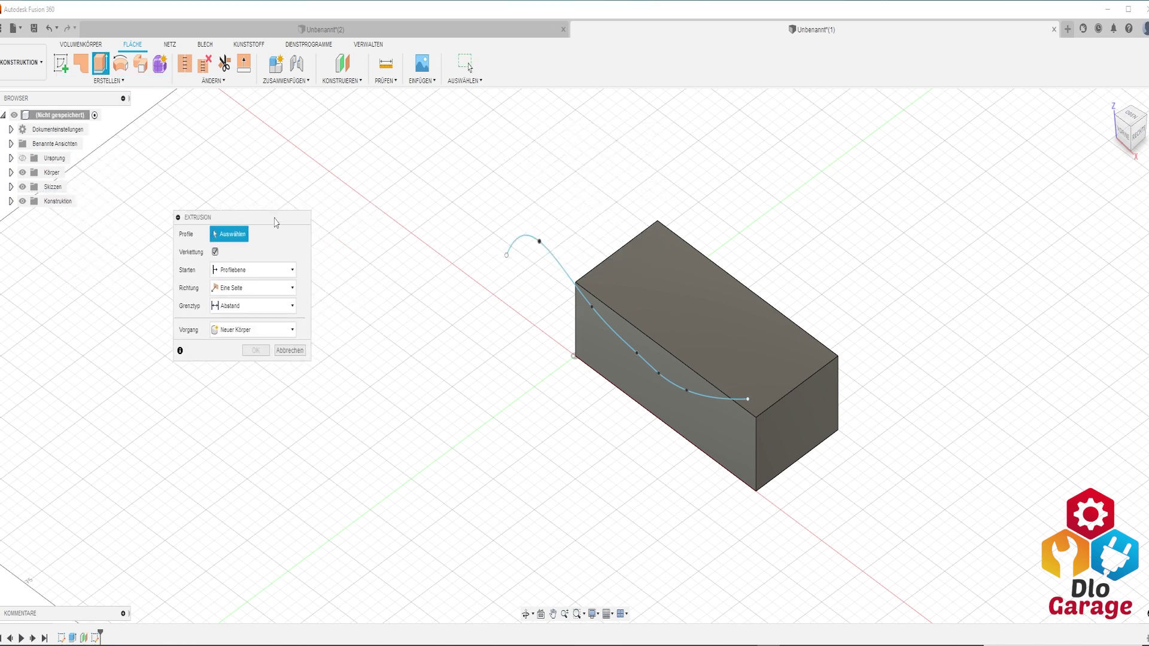
left_click(556, 264)
left_click_drag(562, 254, 709, 185)
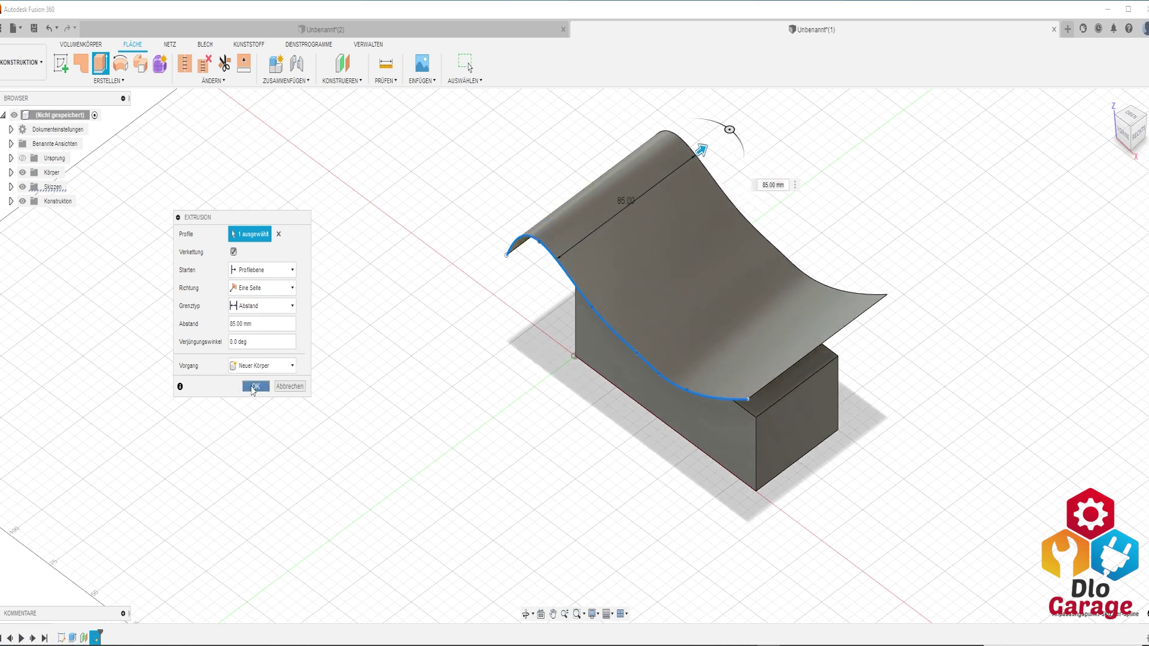
left_click(256, 386)
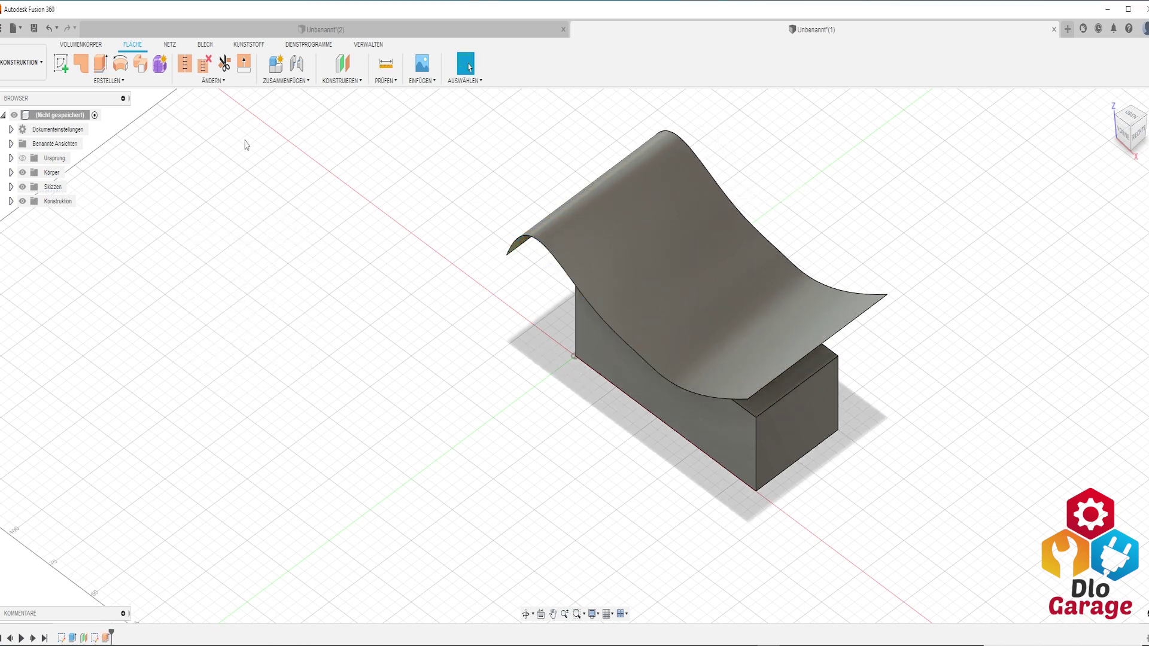
left_click(81, 44)
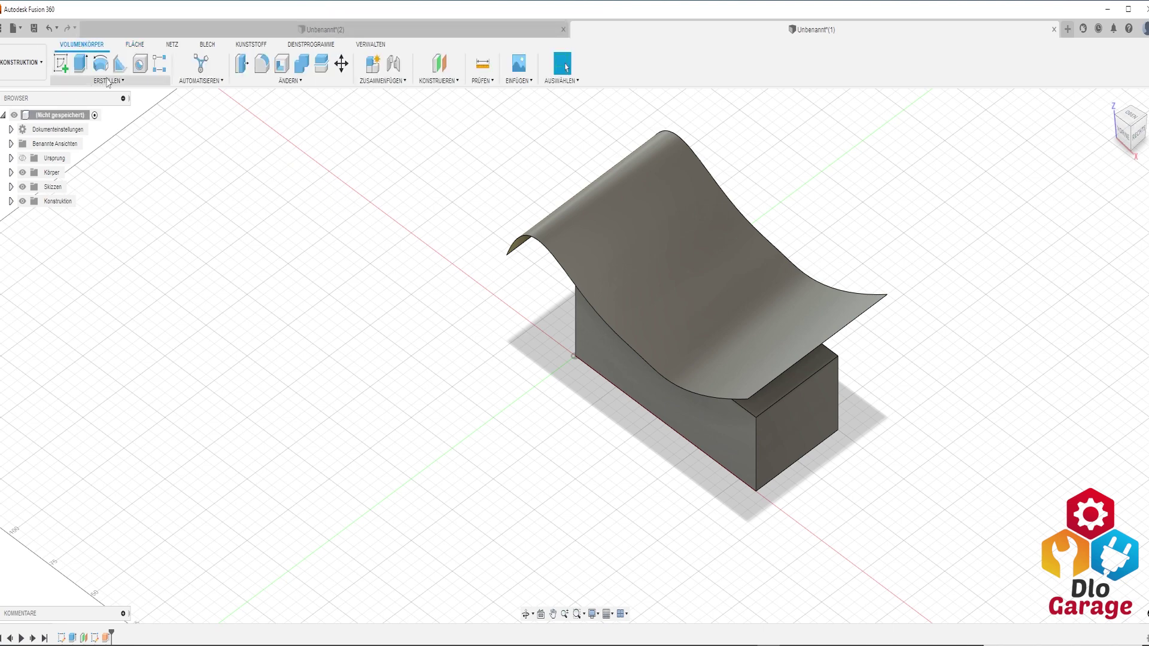
Use Replace Face to swap the block's flat top for the wavy surface
left_click(293, 82)
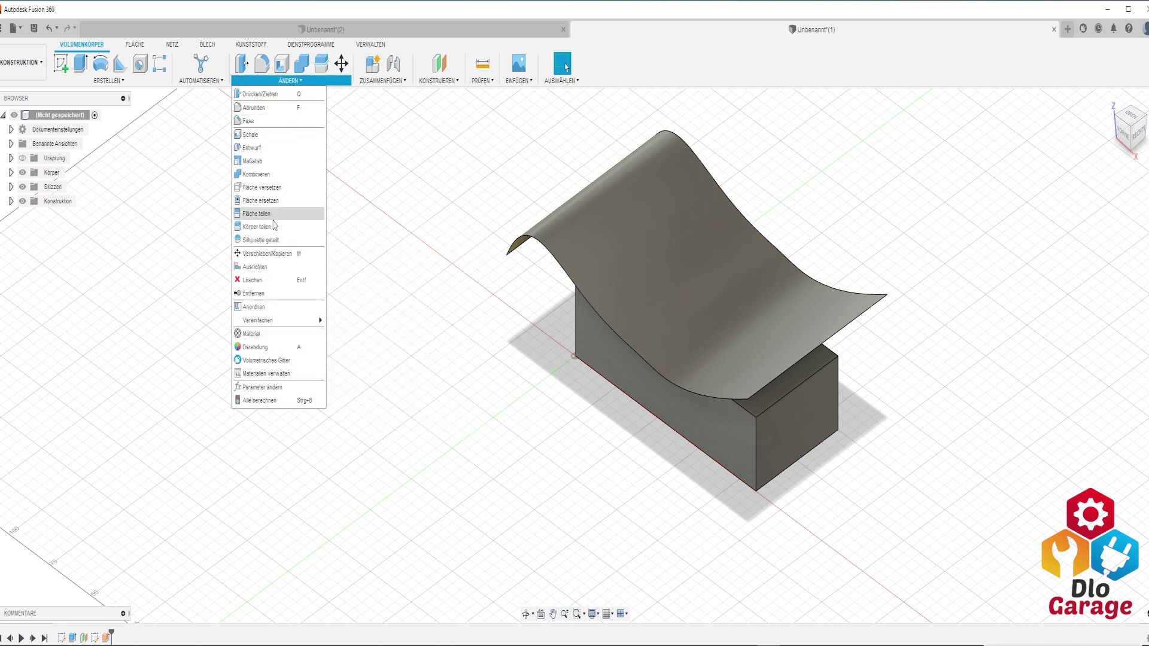
mouse_move(261, 199)
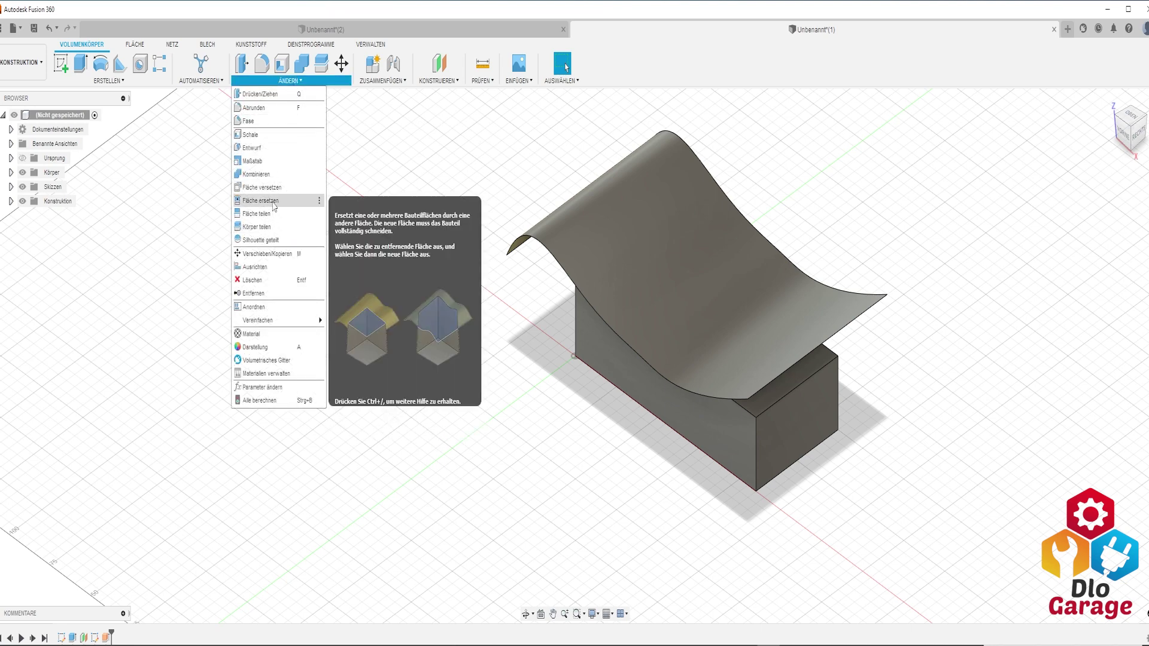
left_click(273, 202)
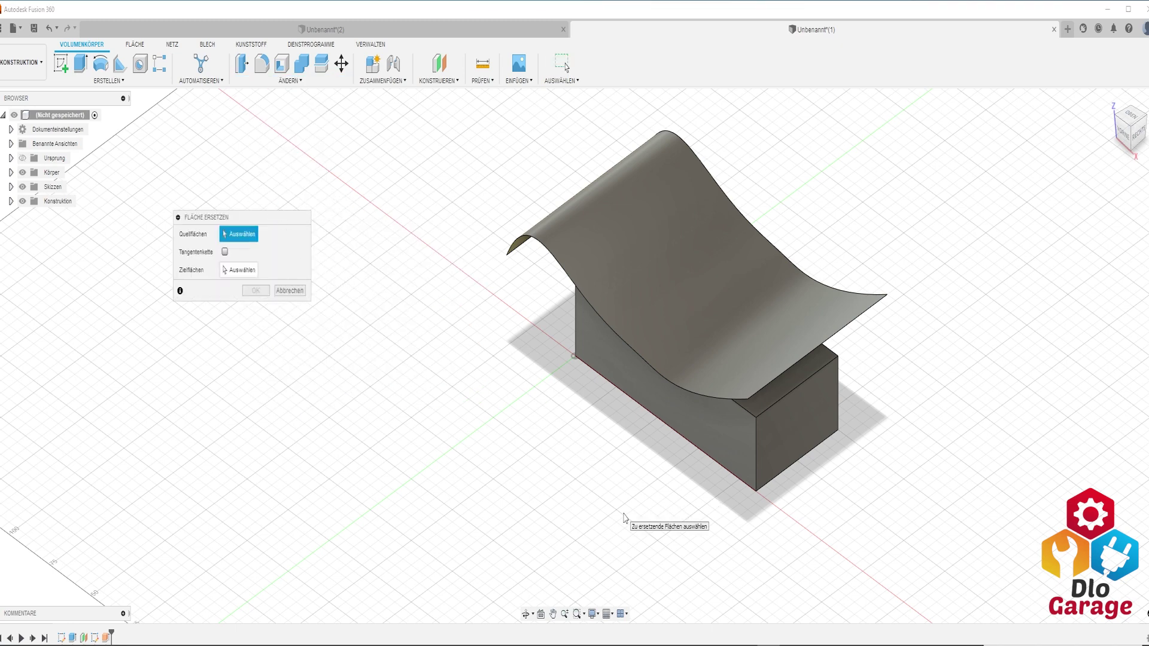
scroll(624, 518, "down", 1)
scroll(622, 491, "up", 2)
scroll(620, 440, "up", 2)
mouse_move(620, 440)
middle_mouse_down("shift")
mouse_move(616, 429)
mouse_move(605, 439)
mouse_move(630, 410)
middle_mouse_up("shift")
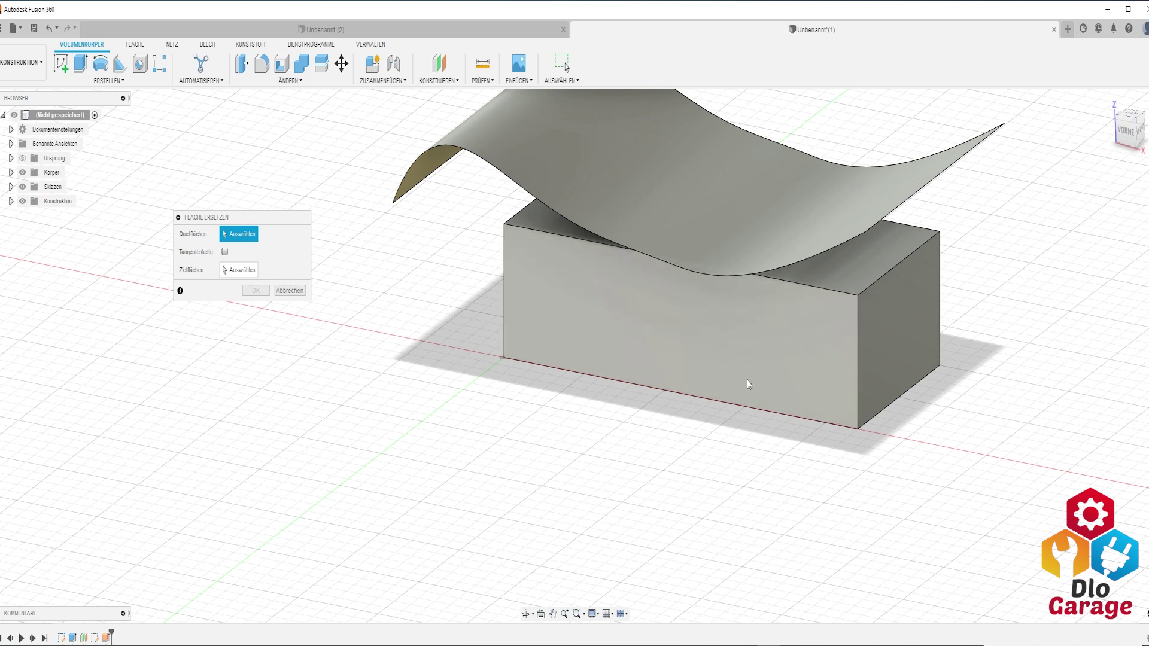
left_click(853, 274)
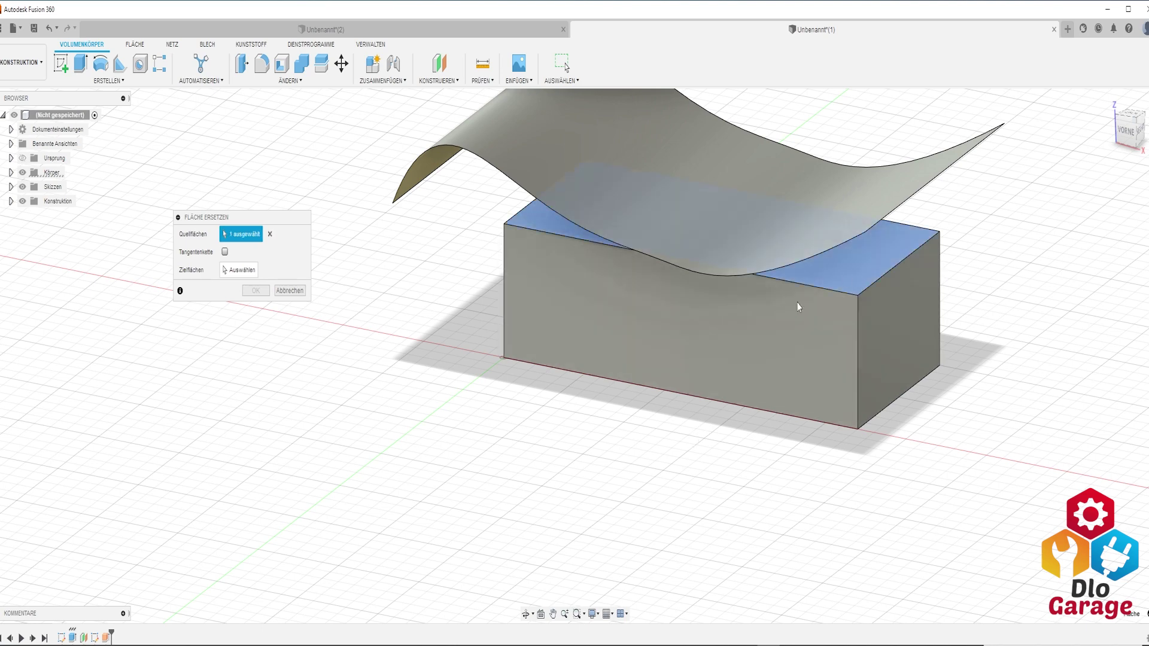
left_click(248, 271)
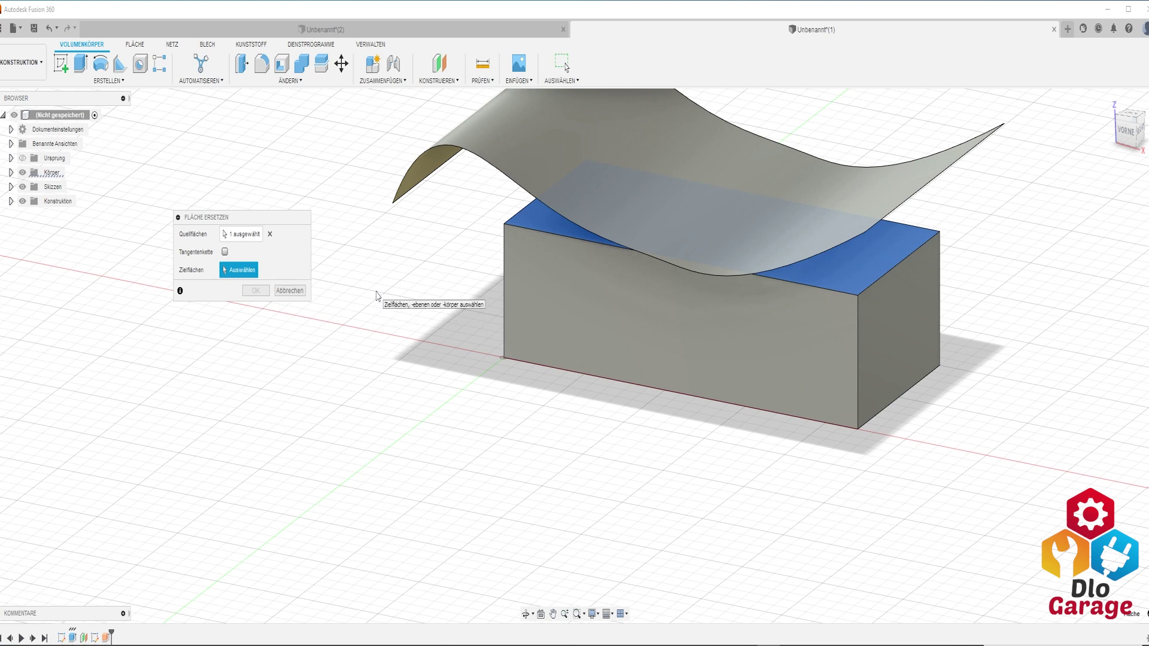
left_click(581, 177)
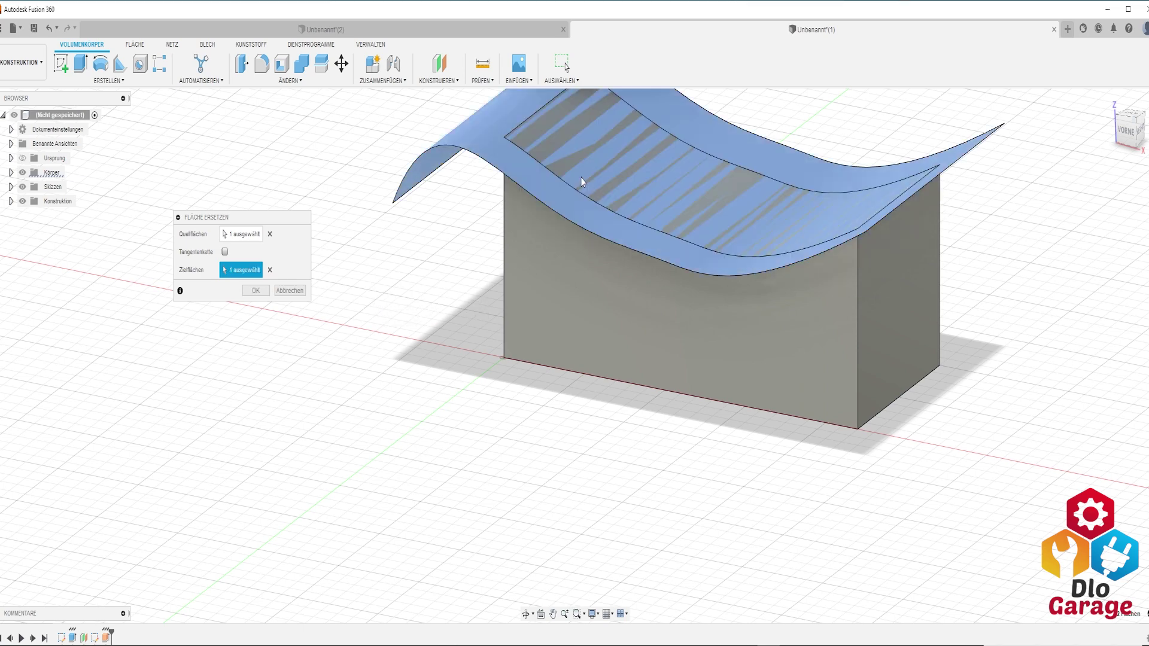
left_click(252, 292)
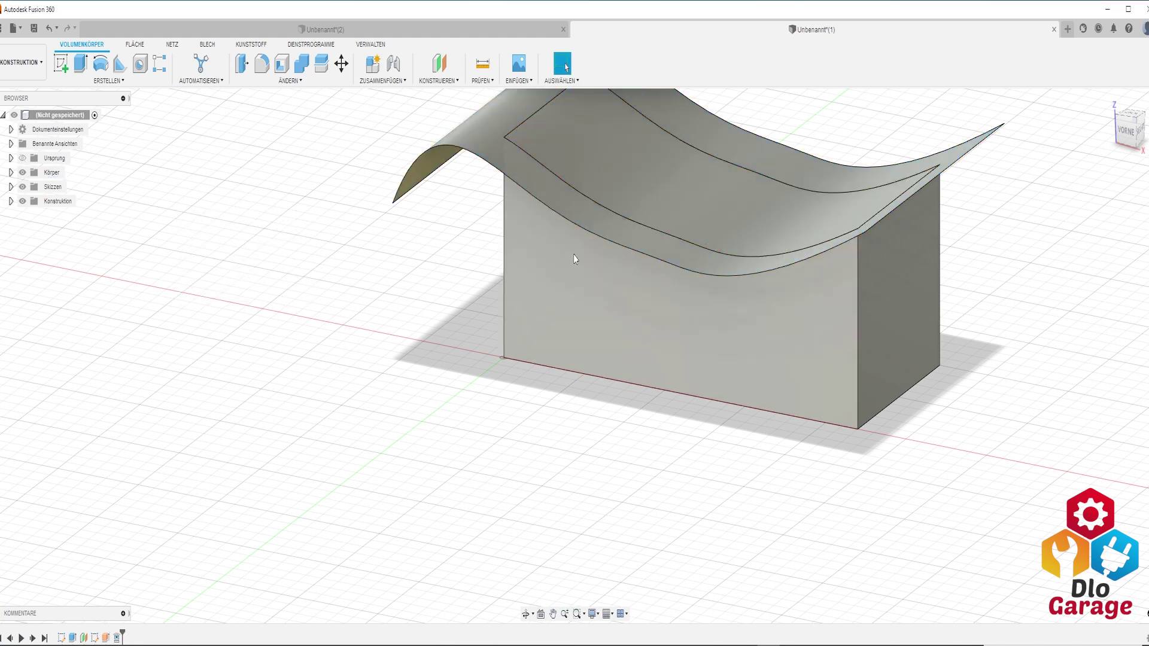
Hide the surface body Körper2 (1) in the browser, leaving the wavy-topped solid
mouse_move(689, 191)
middle_mouse_down("shift")
mouse_move(531, 303)
mouse_move(364, 348)
mouse_move(423, 282)
middle_mouse_up("shift")
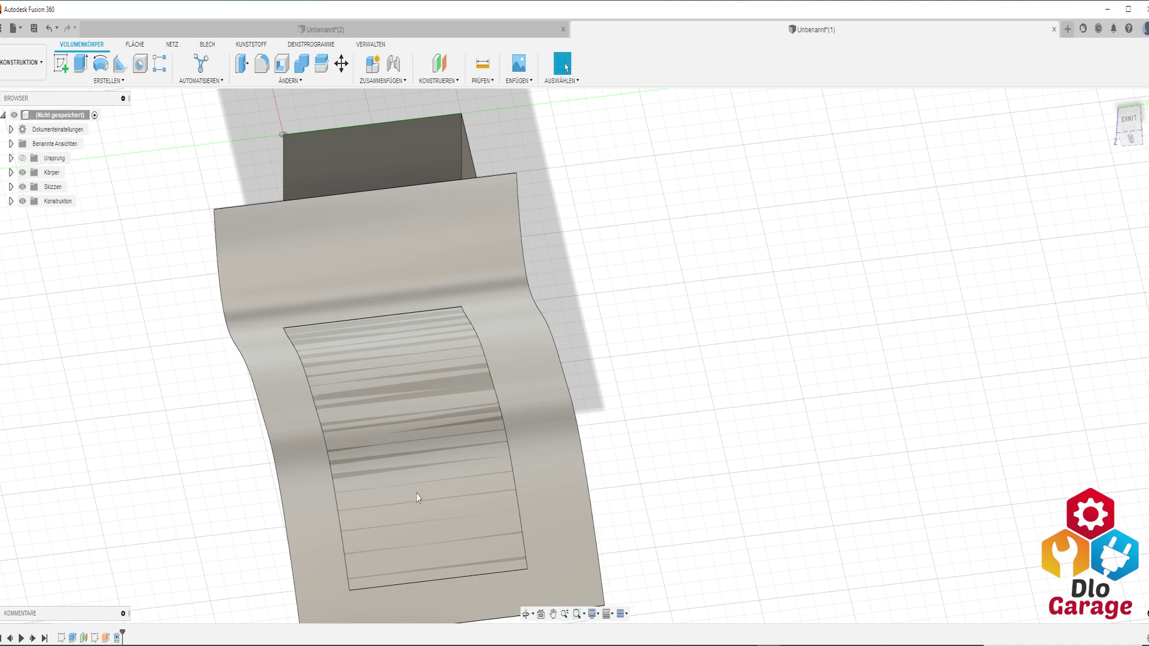
mouse_move(457, 500)
middle_mouse_down("shift")
mouse_move(487, 345)
mouse_move(505, 328)
mouse_move(507, 338)
middle_mouse_up("shift")
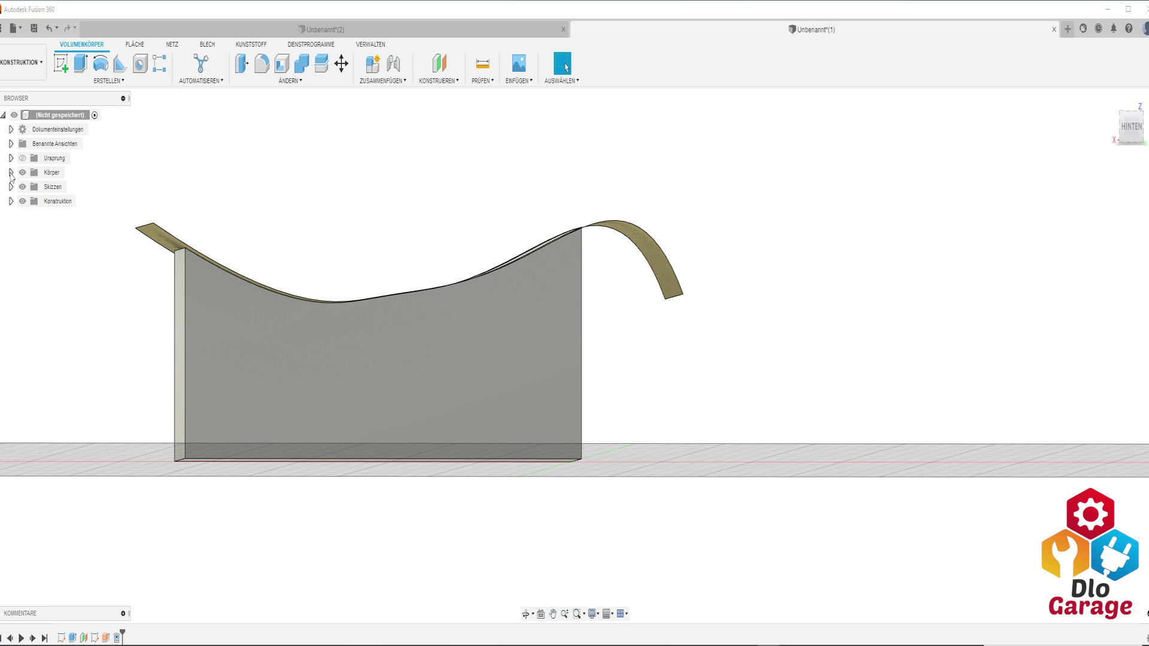
left_click(11, 173)
left_click(31, 201)
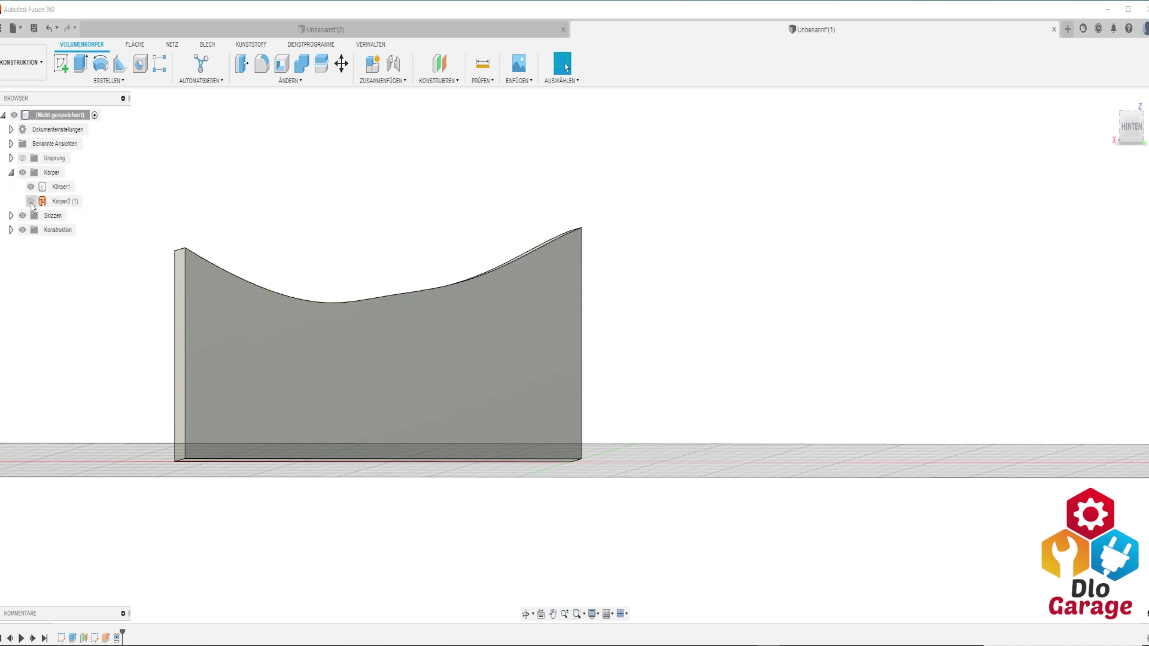
mouse_move(269, 217)
middle_mouse_down()
mouse_move(277, 275)
mouse_move(408, 221)
mouse_move(403, 259)
mouse_move(403, 233)
middle_mouse_up()
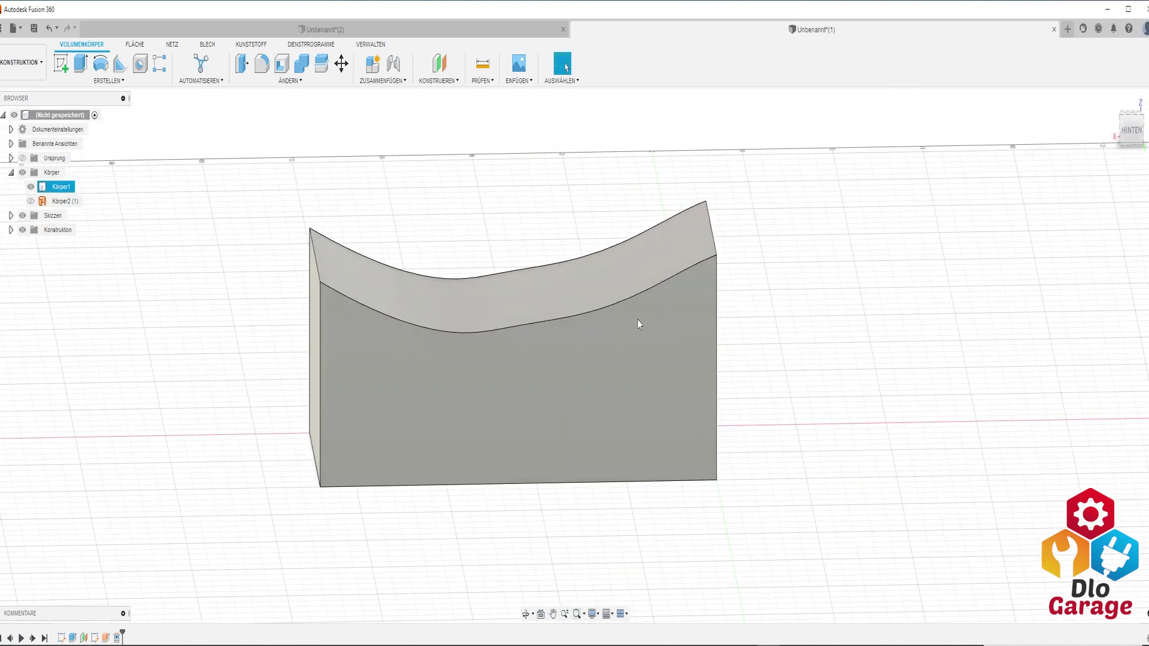
Select the solid body and open the Modify menu
left_click(289, 287)
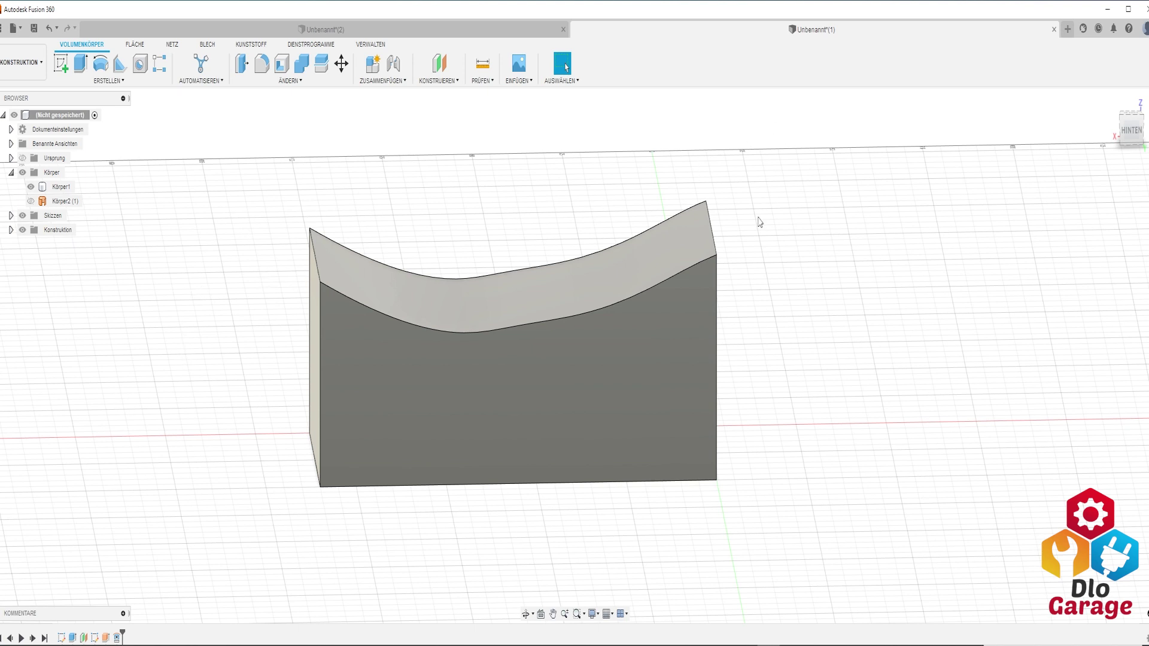
left_click(597, 254)
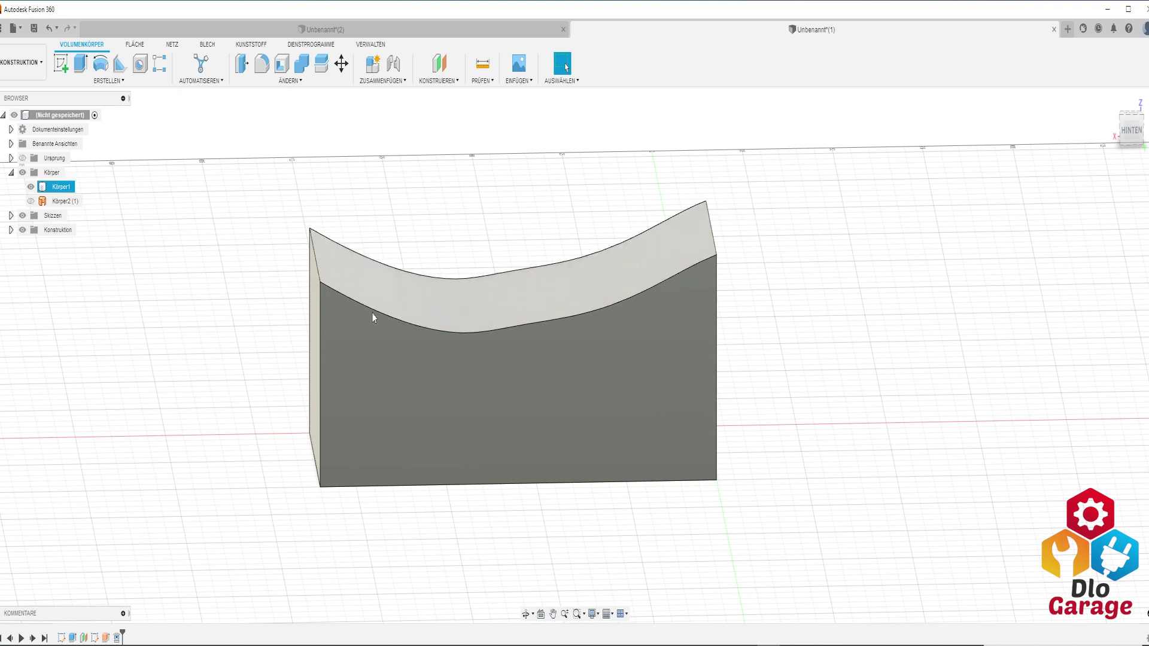
left_click(260, 294)
left_click(586, 275)
left_click(771, 242)
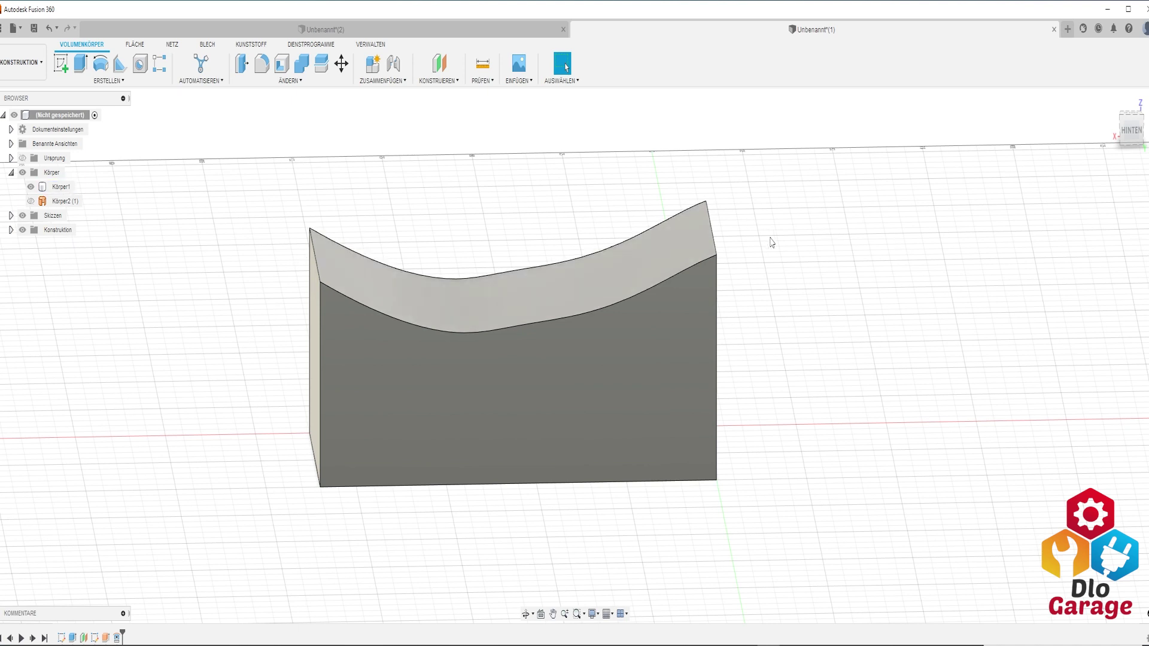
left_click(658, 239)
left_click(545, 236)
left_click(290, 80)
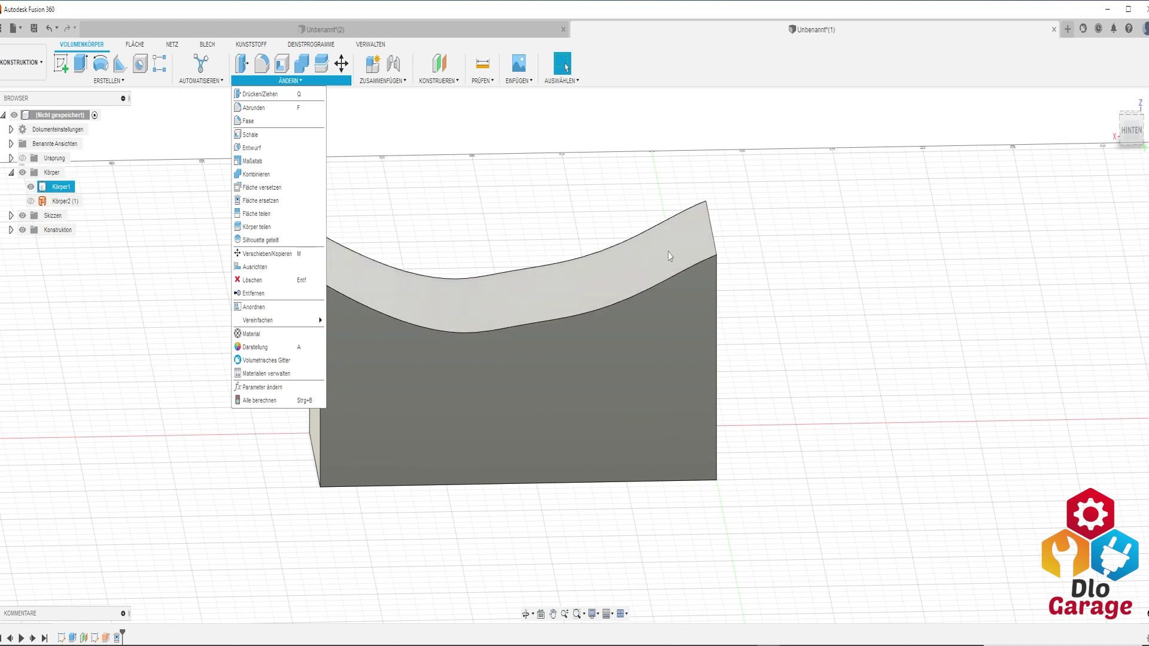
Close the Modify menu and create a new empty design, Unbenannt(2)
left_click(516, 229)
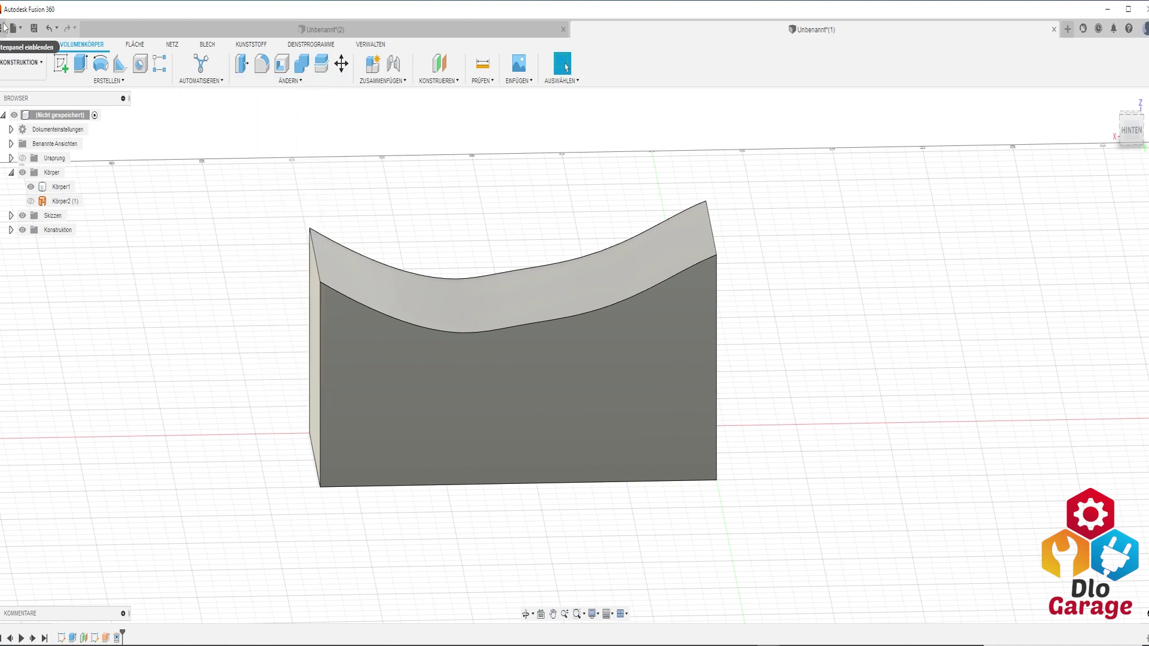
left_click(13, 28)
left_click(33, 48)
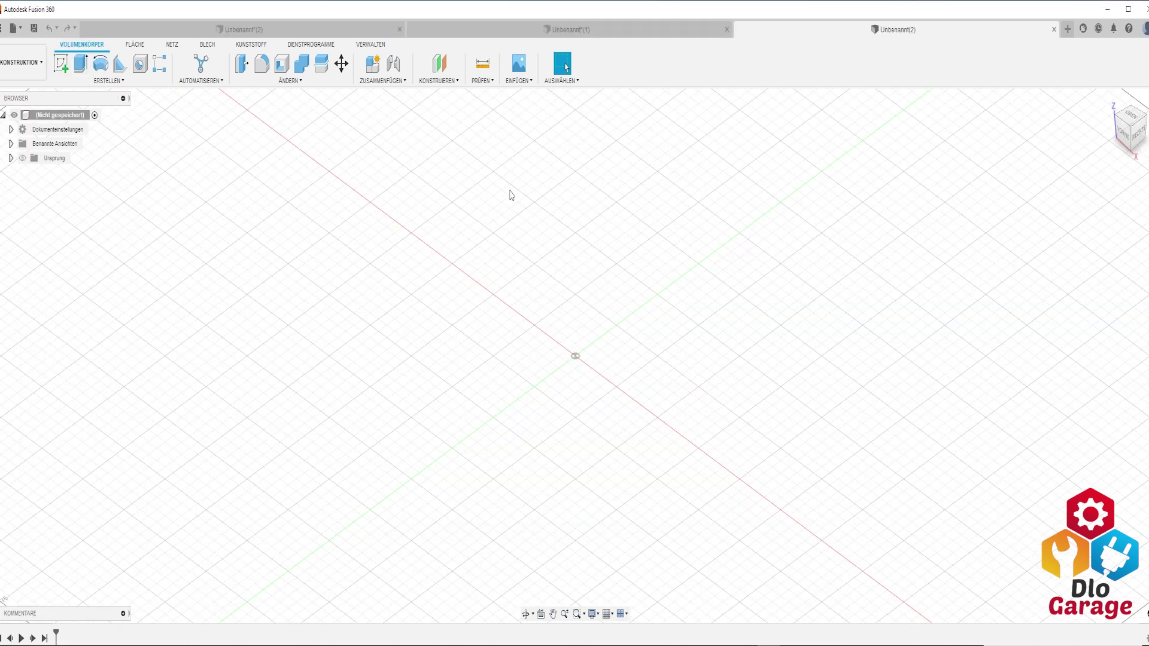
Sketch on the ground plane a top edge from 50 on the vertical axis, ending in a rounded top-left corner
left_click(136, 45)
left_click(61, 63)
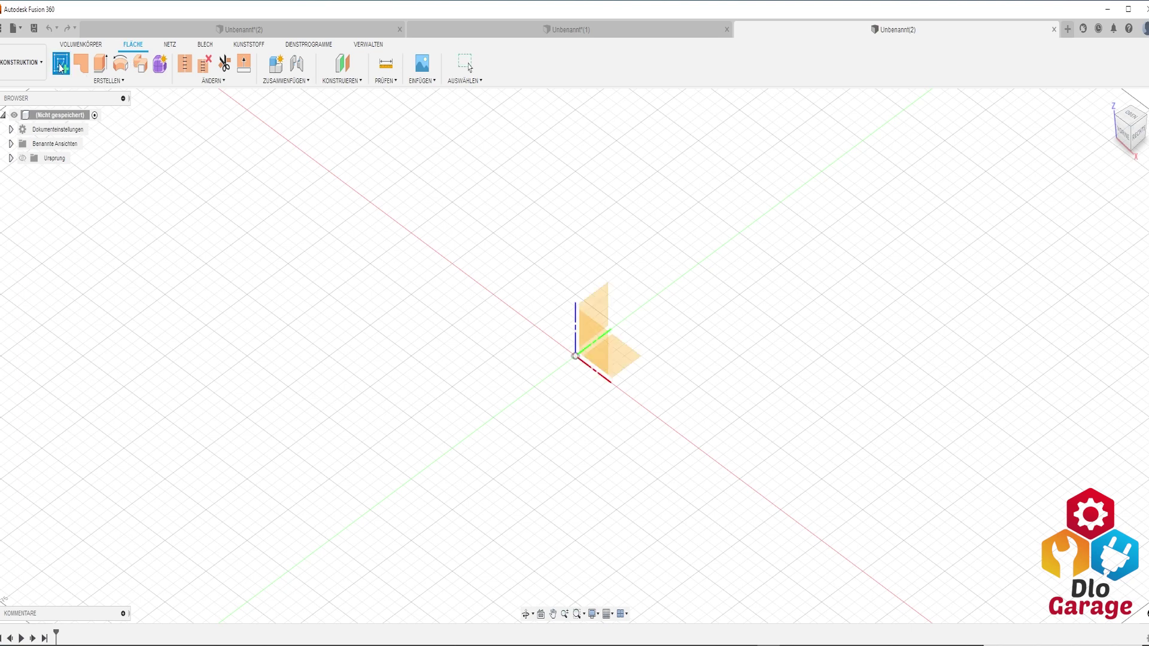
left_click(627, 355)
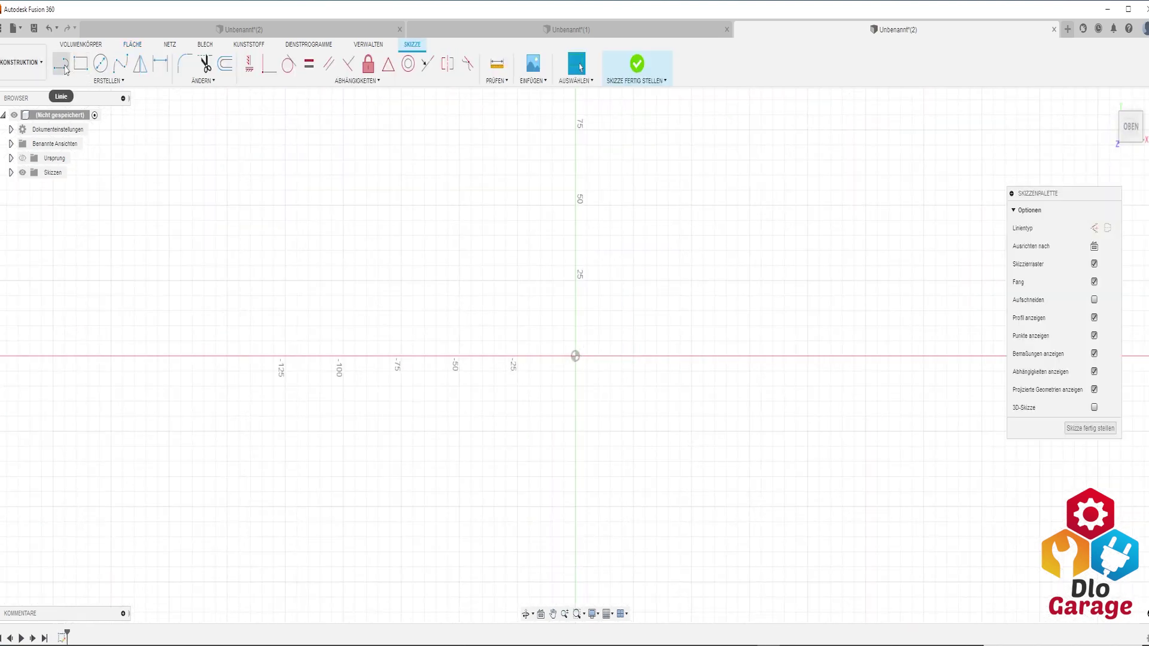
left_click(61, 63)
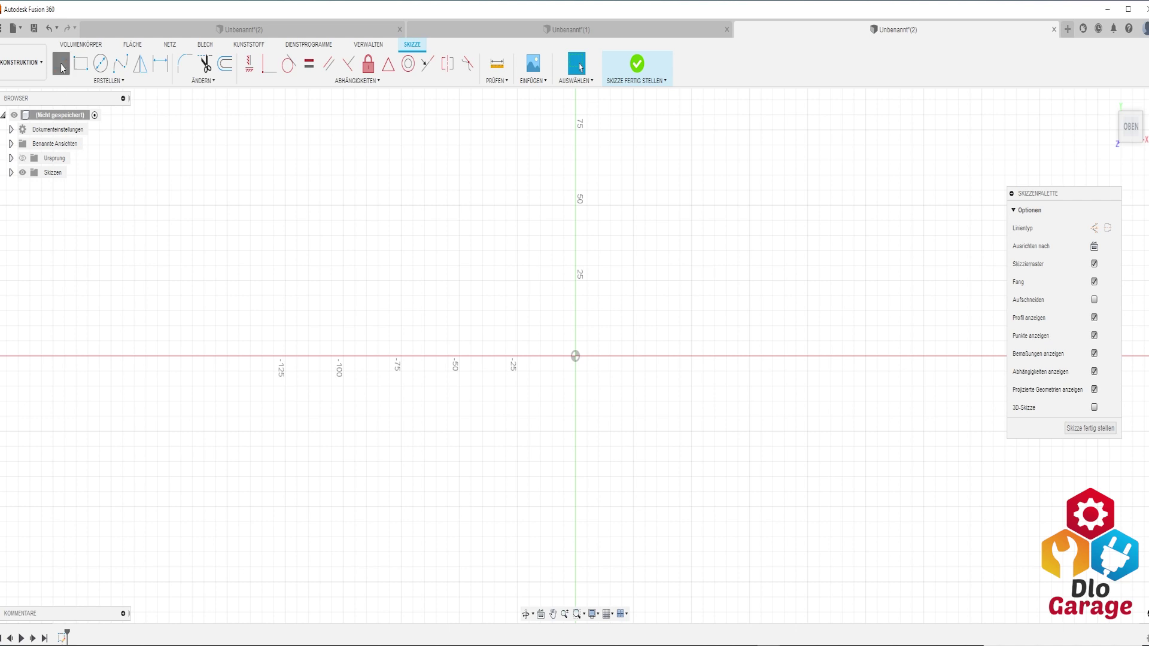
left_click(576, 206)
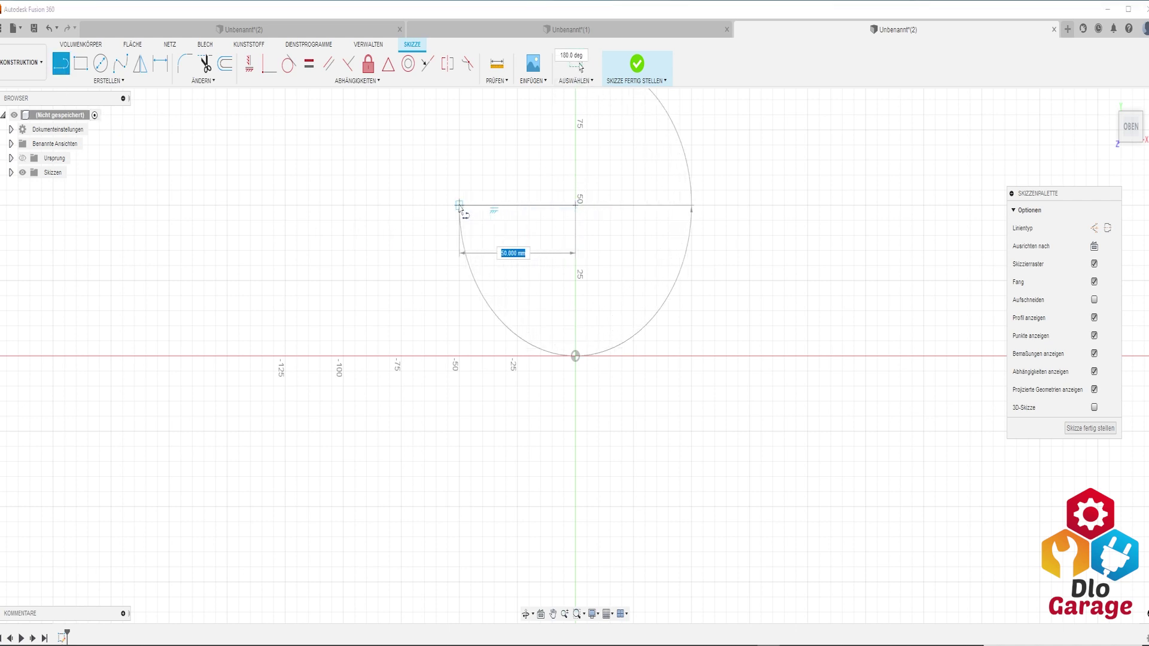
left_click(459, 205)
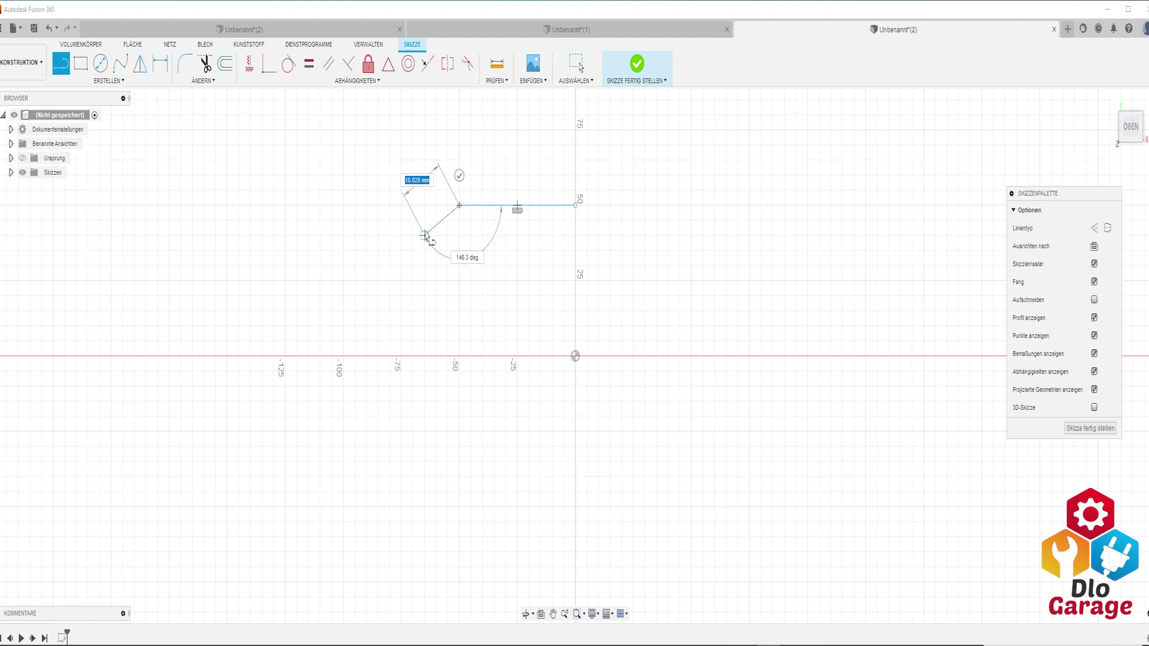
left_click_drag(460, 208, 425, 236)
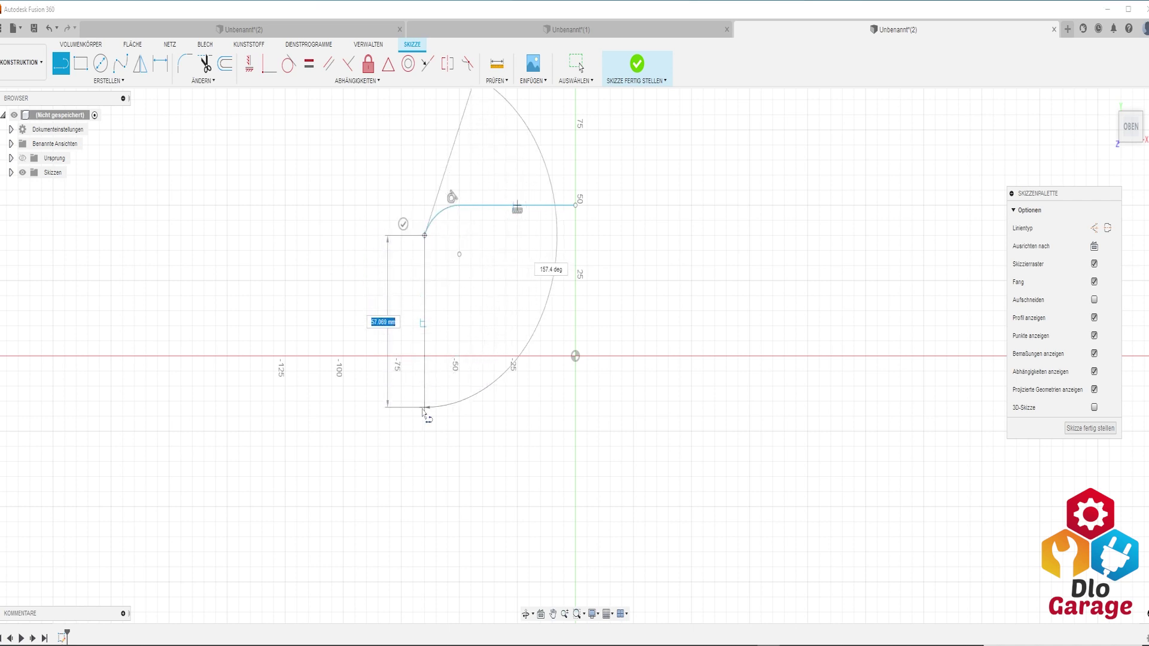
Add the left edge, rounded lower-left corner, bottom edge and concave right notch, closing the profile
left_click(425, 432)
left_click_drag(425, 432, 482, 464)
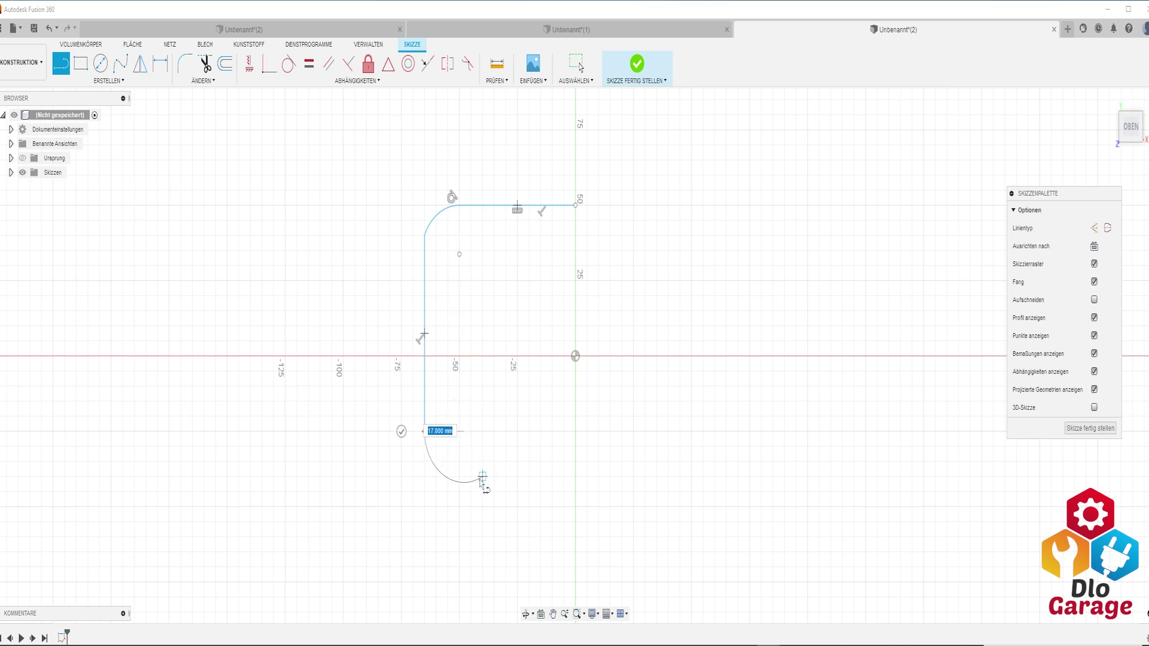
mouse_move(482, 463)
left_mouse_down()
mouse_move(409, 490)
mouse_move(460, 484)
left_mouse_up()
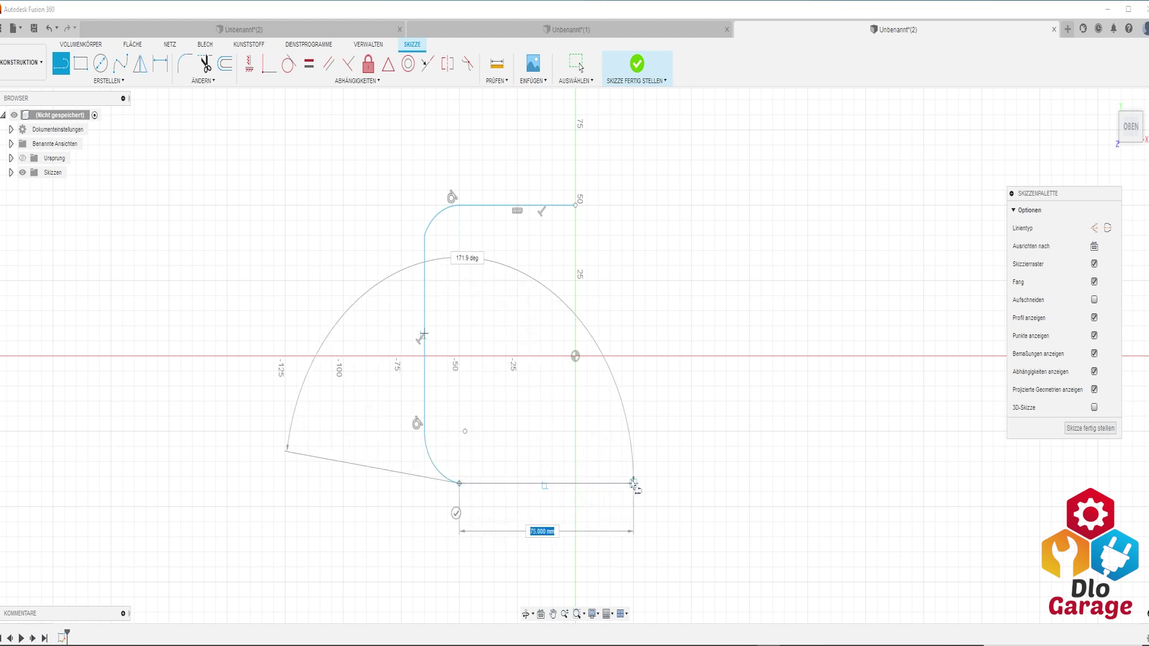
left_click(634, 483)
left_click(634, 400)
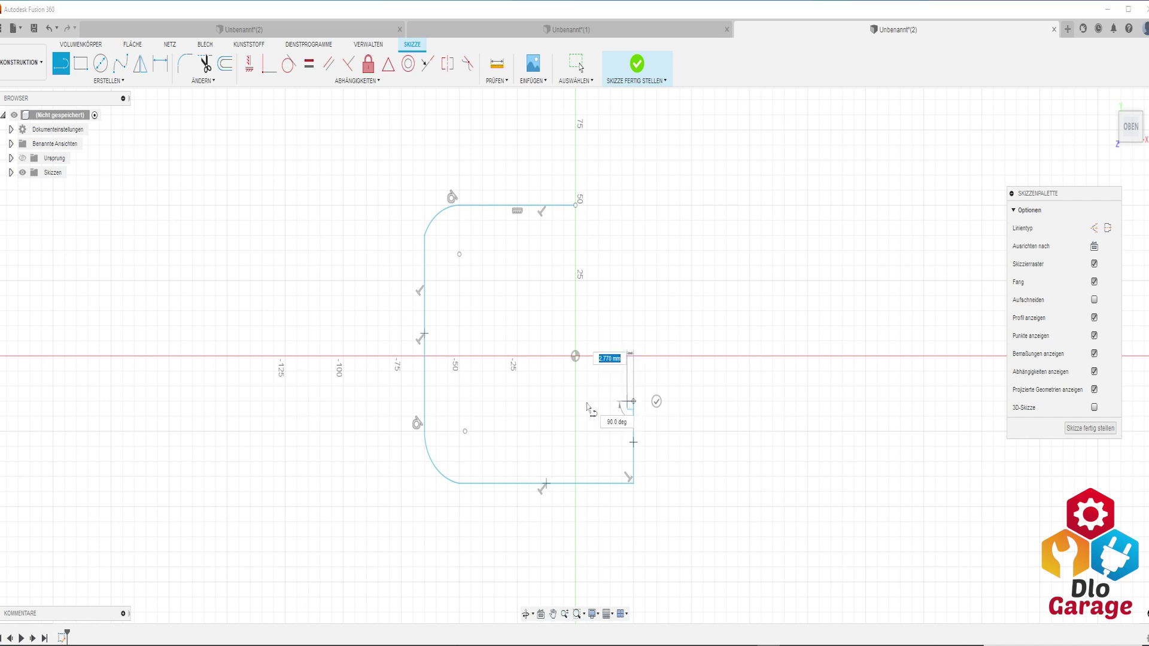
mouse_move(634, 401)
left_mouse_down()
mouse_move(578, 390)
mouse_move(660, 323)
mouse_move(676, 356)
left_mouse_up()
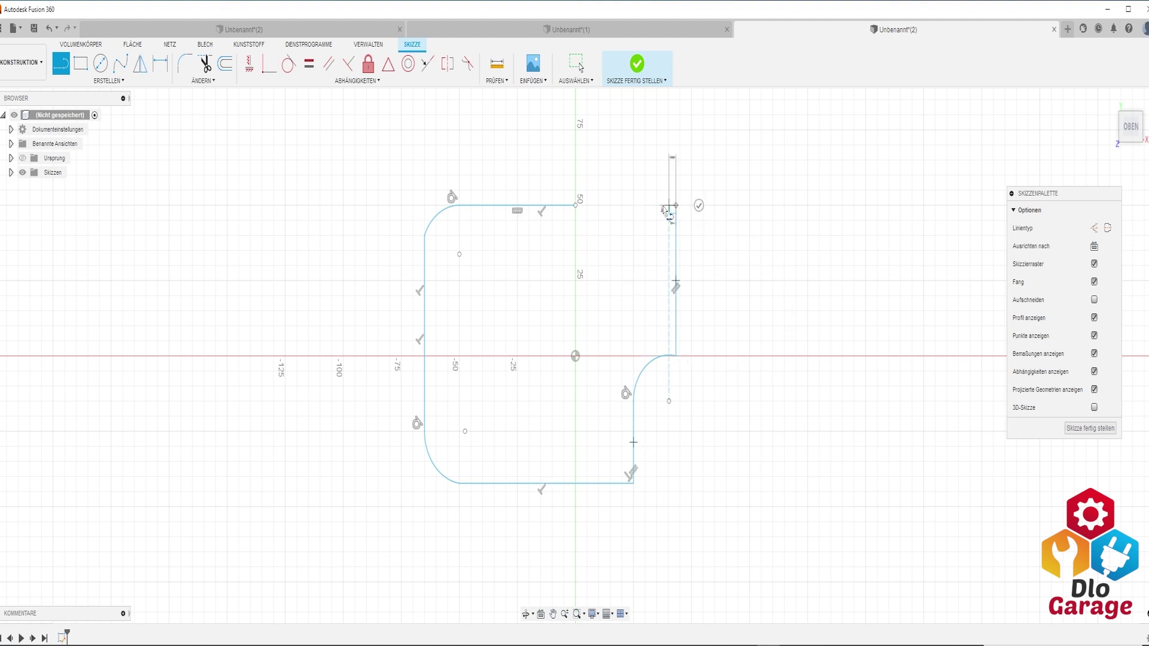
left_click(670, 207)
left_click(576, 206)
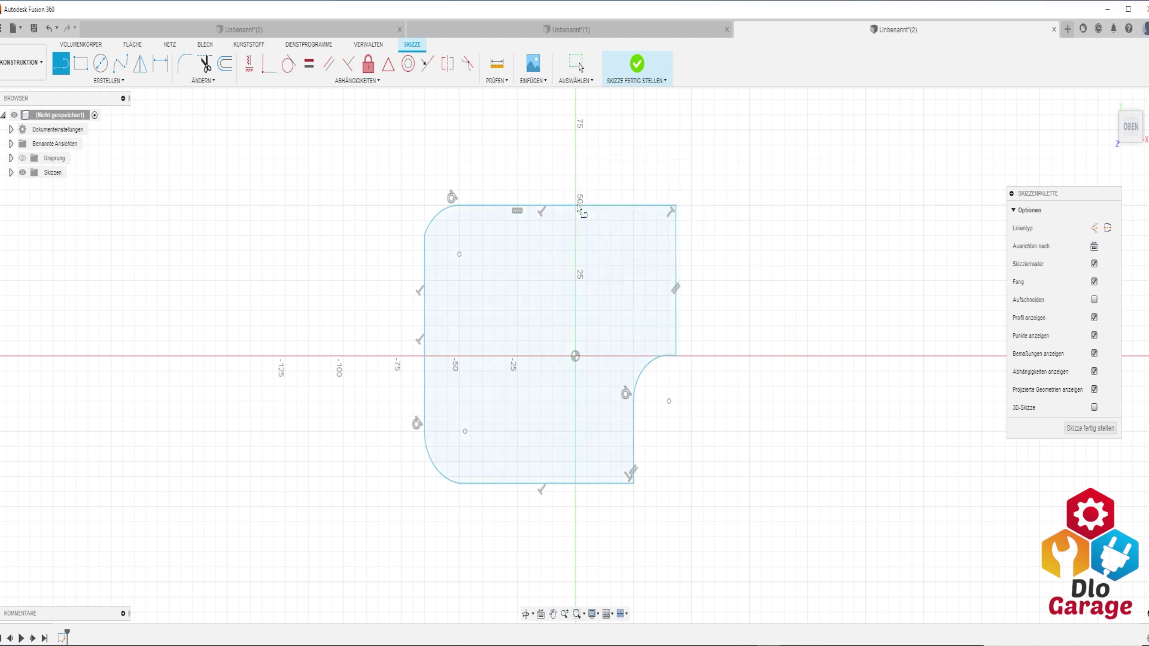
left_click(637, 63)
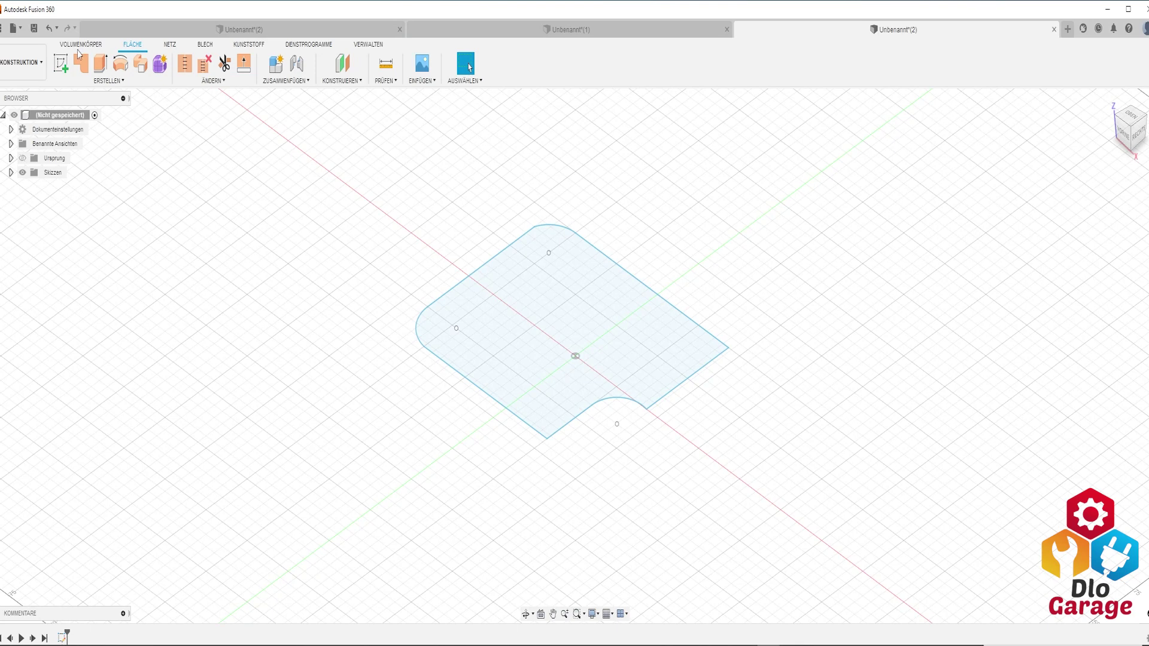
Create a flat patch surface from the closed sketch profile
left_click(81, 66)
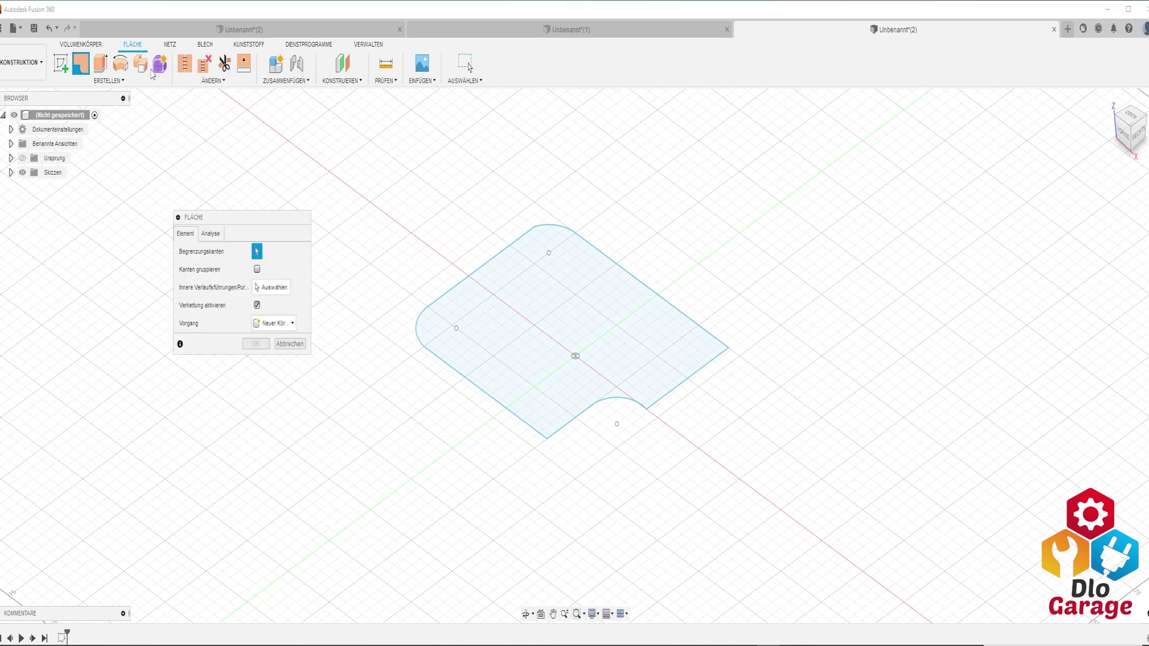
left_click(532, 285)
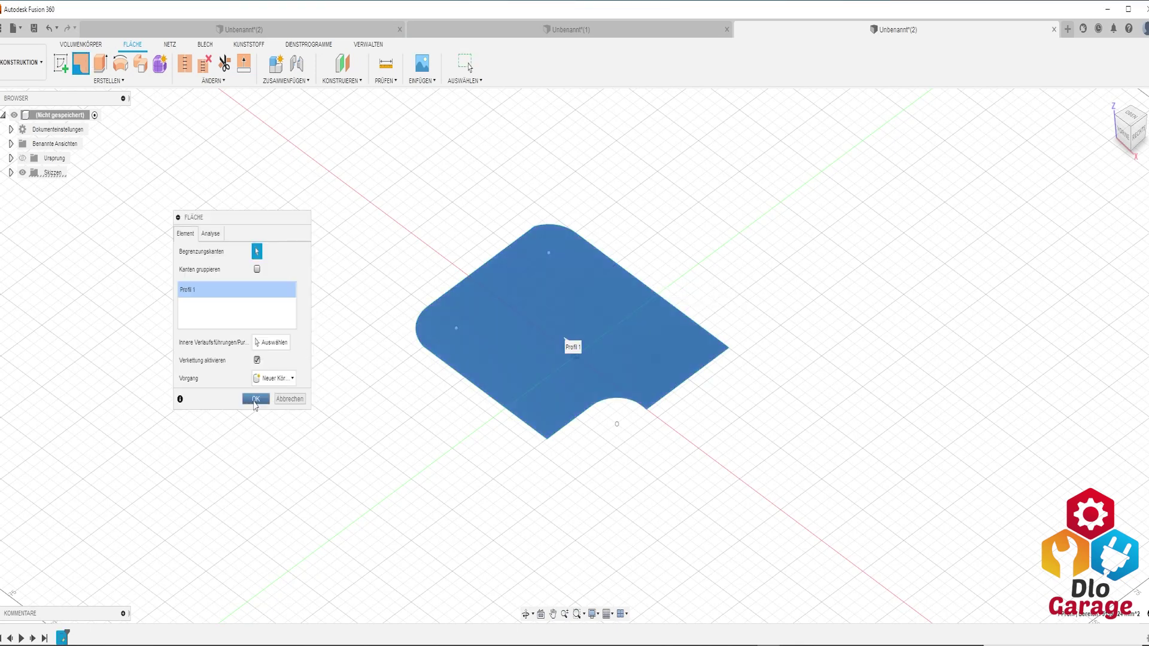
left_click(254, 399)
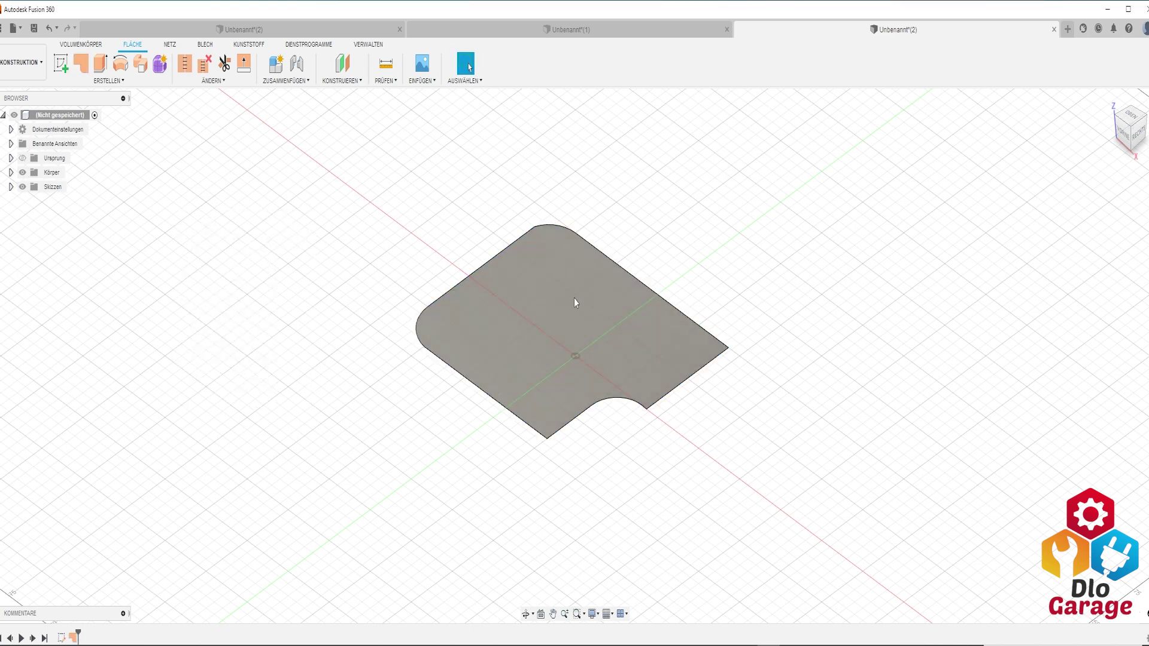
Sketch a fit-point spline on the ground plane running diagonally across the surface
left_click(60, 63)
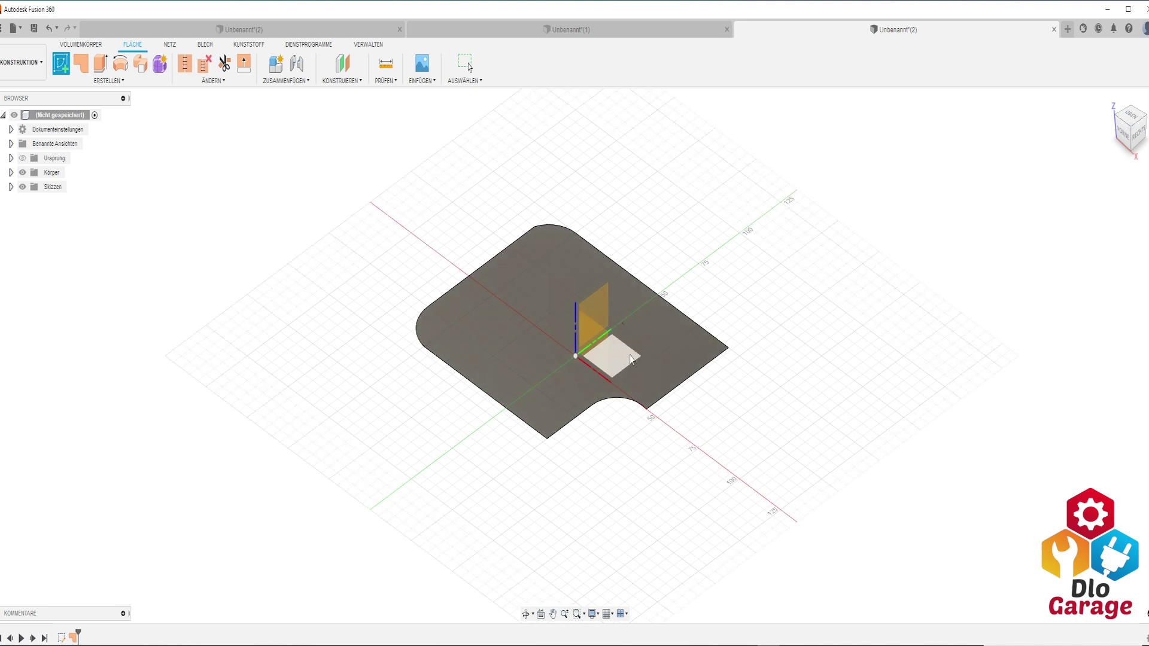
left_click(629, 354)
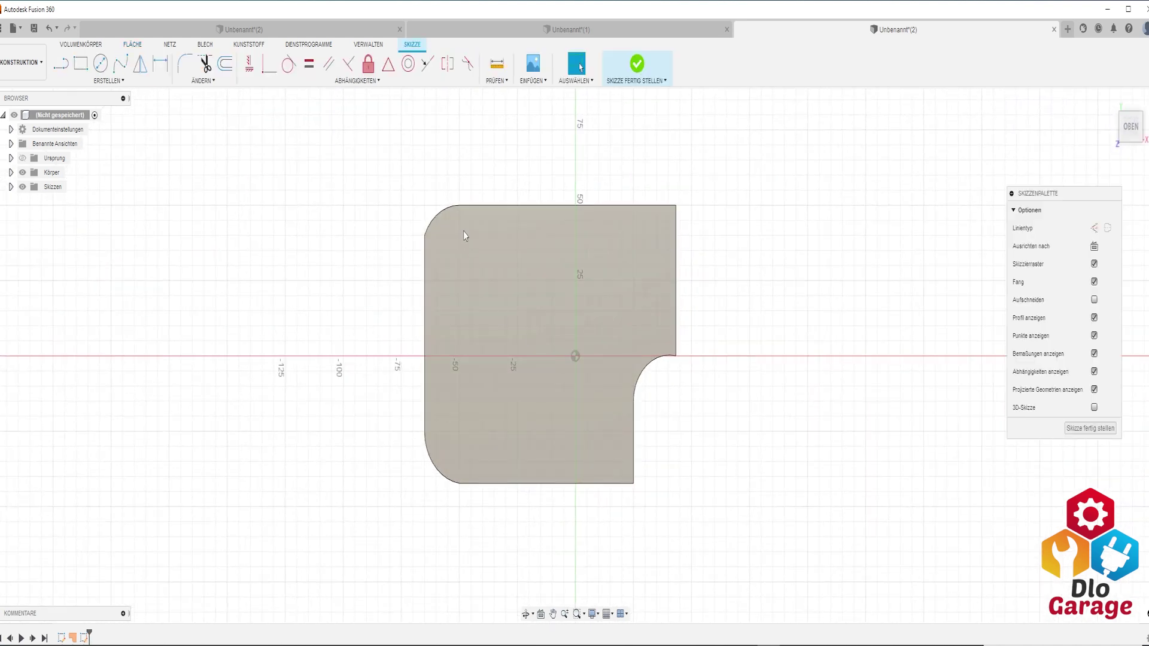
left_click(121, 64)
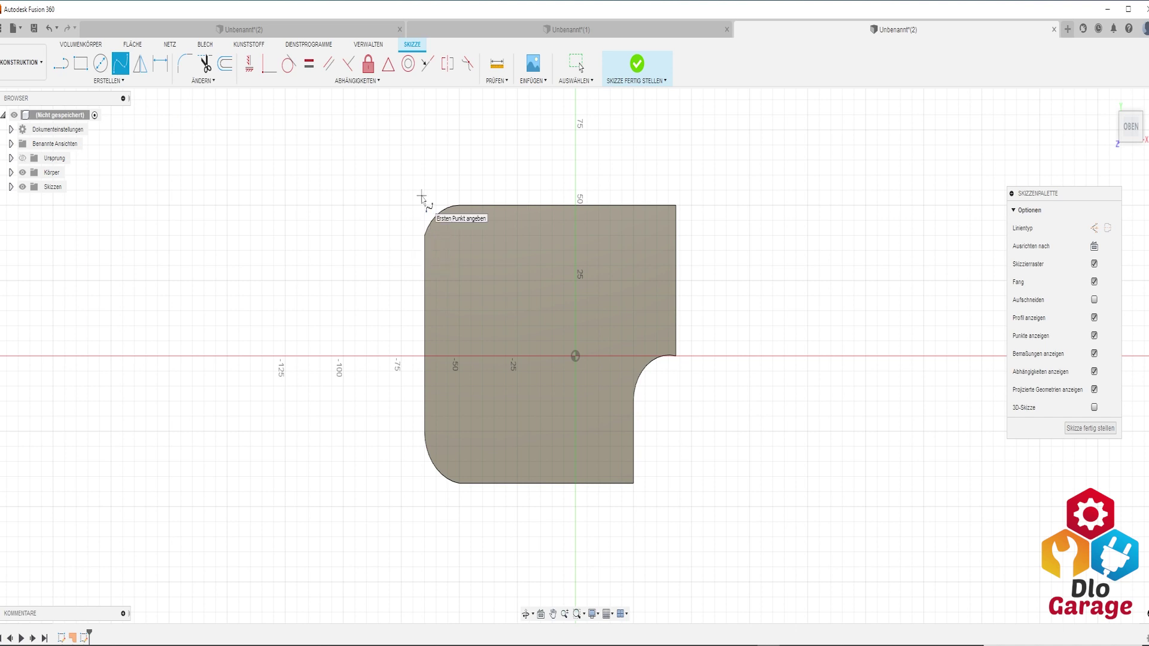
left_click(541, 395)
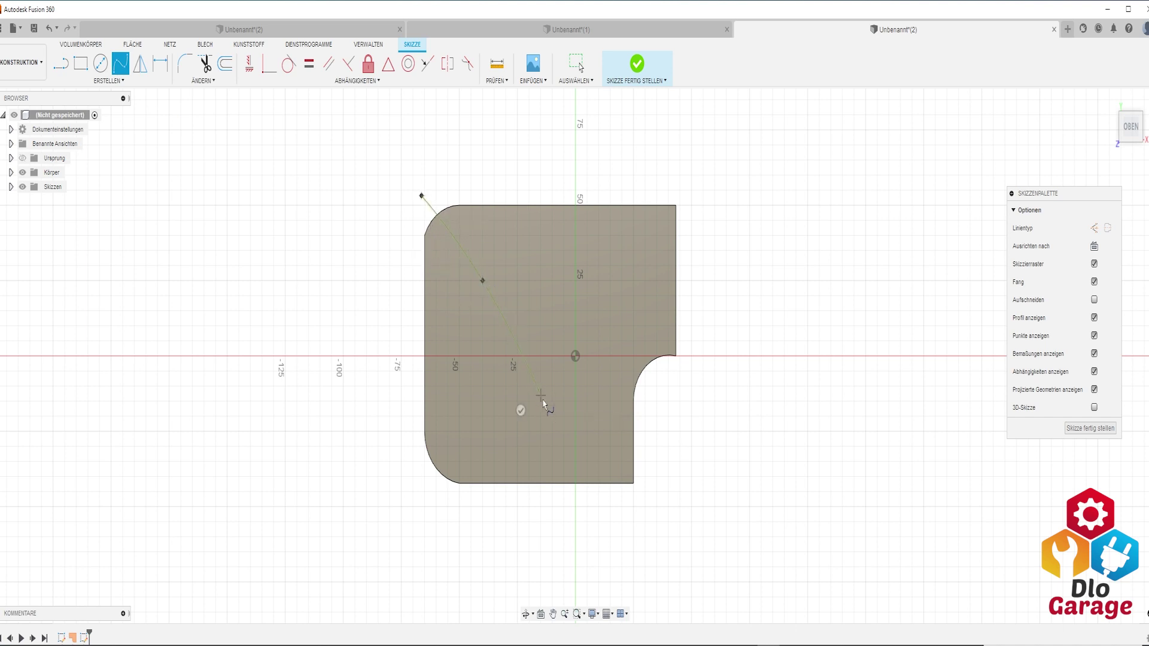
left_click(636, 483)
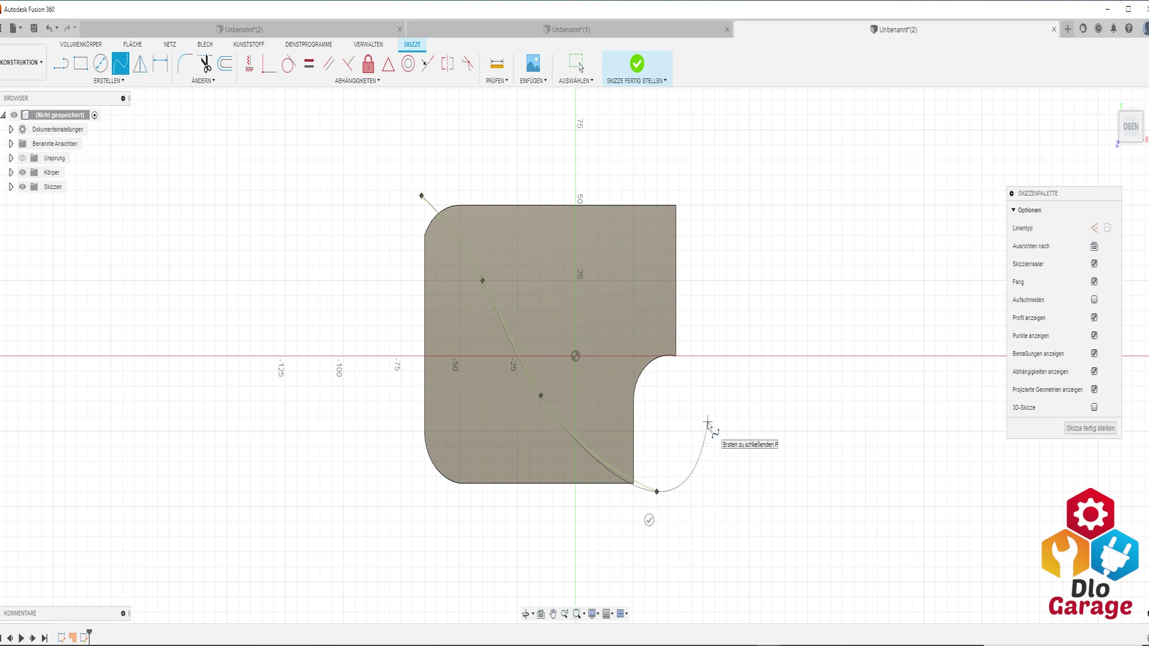
key("Escape")
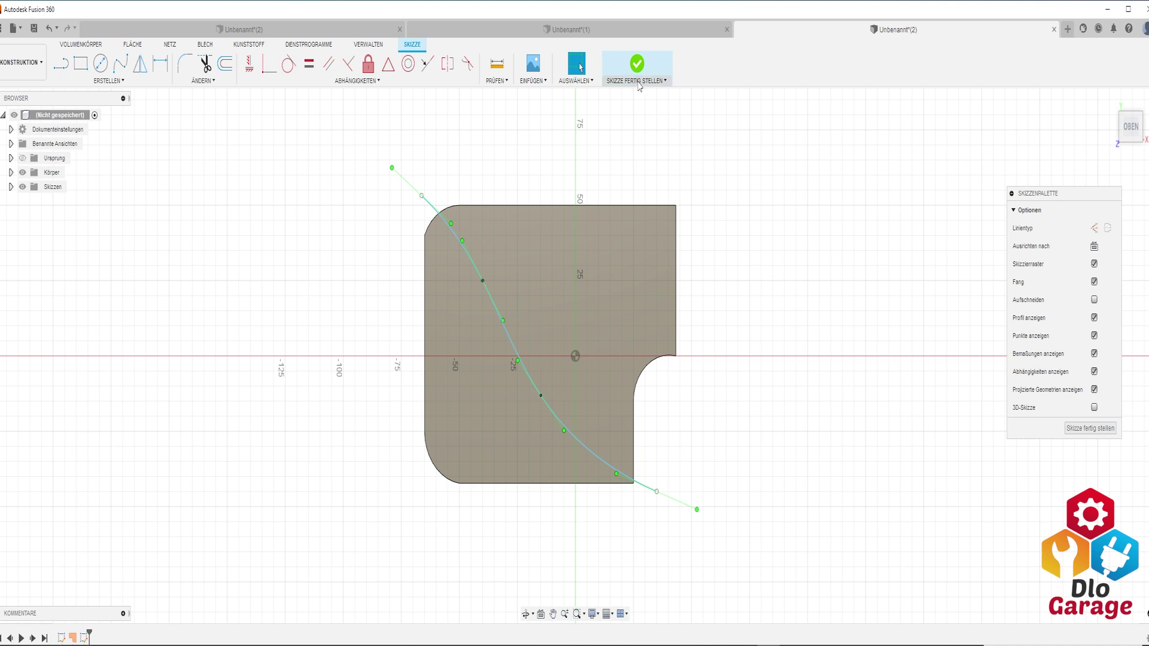
left_click(637, 84)
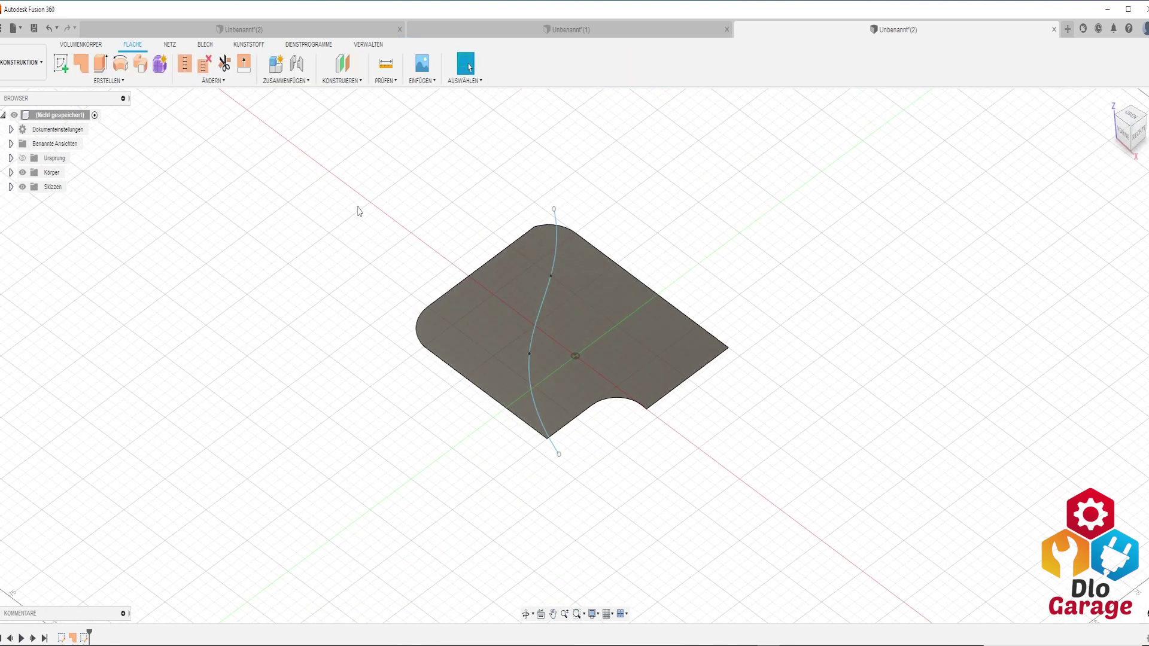
Use Split Face with the flat patch as the face and the spline as the tool
left_click(222, 81)
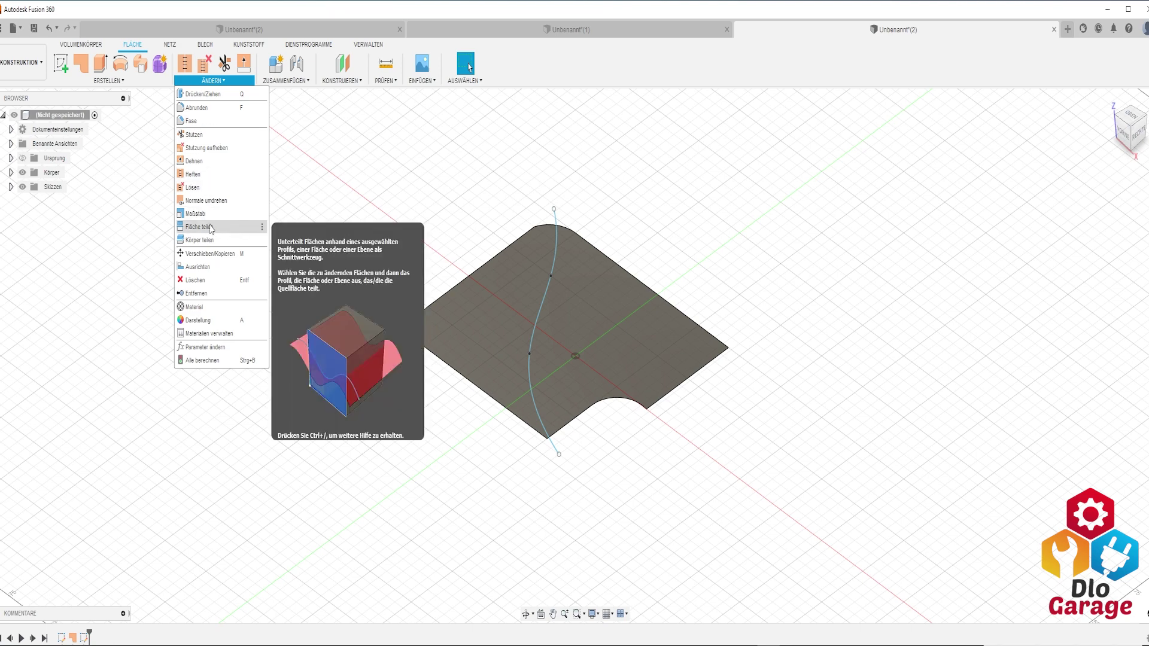
left_click(211, 229)
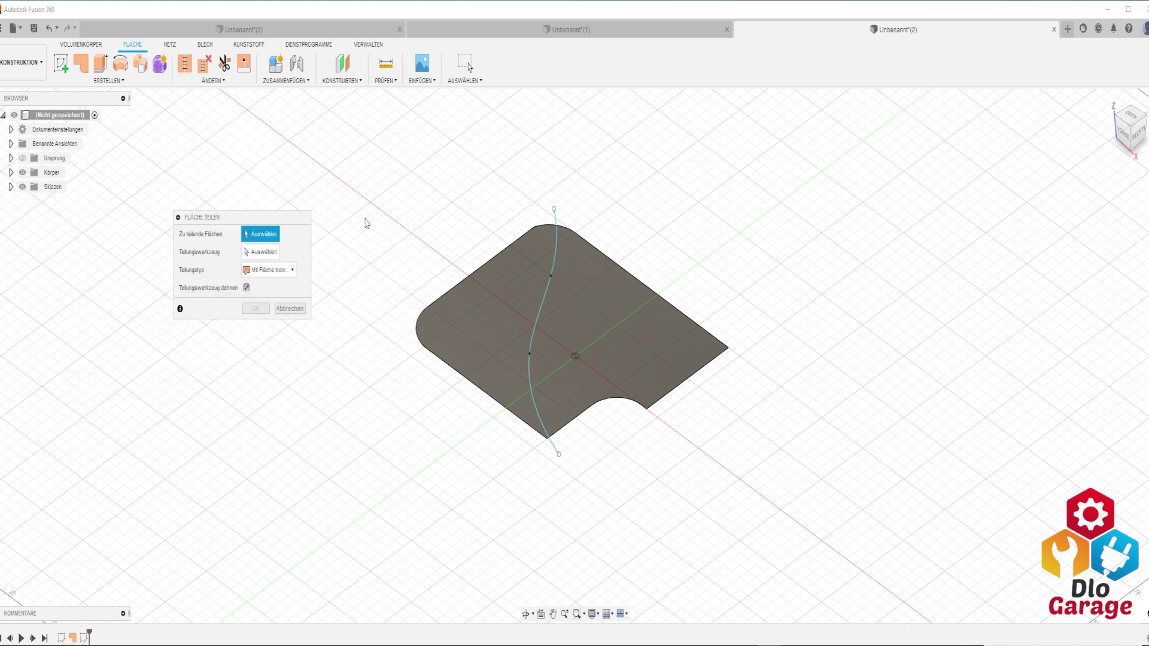
left_click(505, 290)
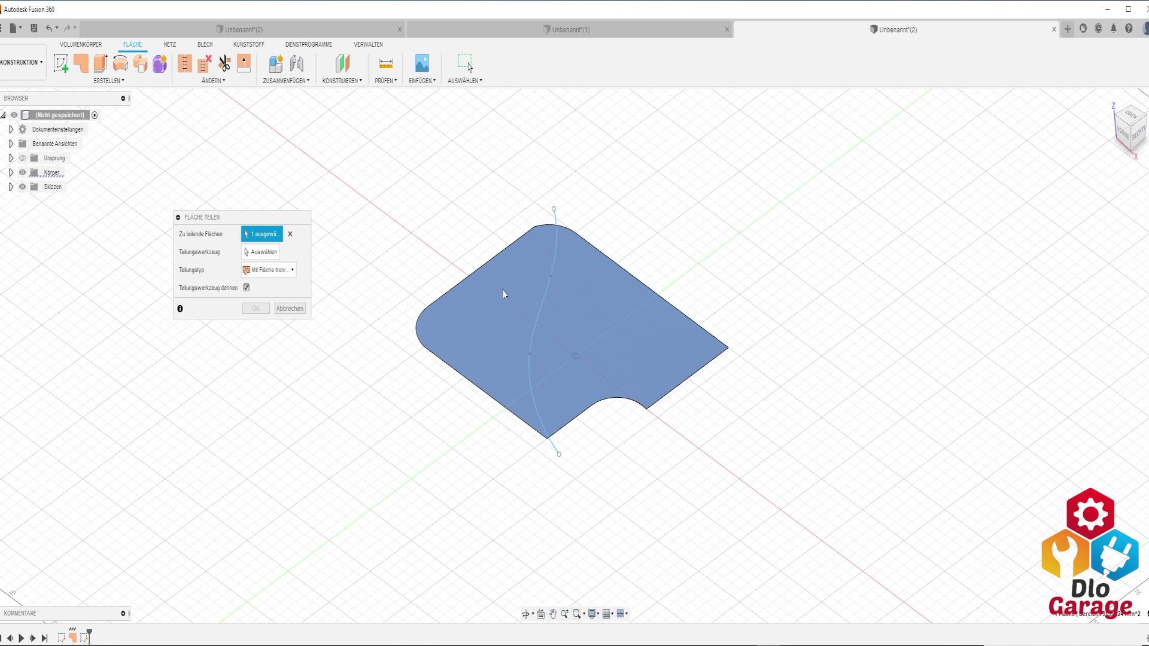
left_click(266, 256)
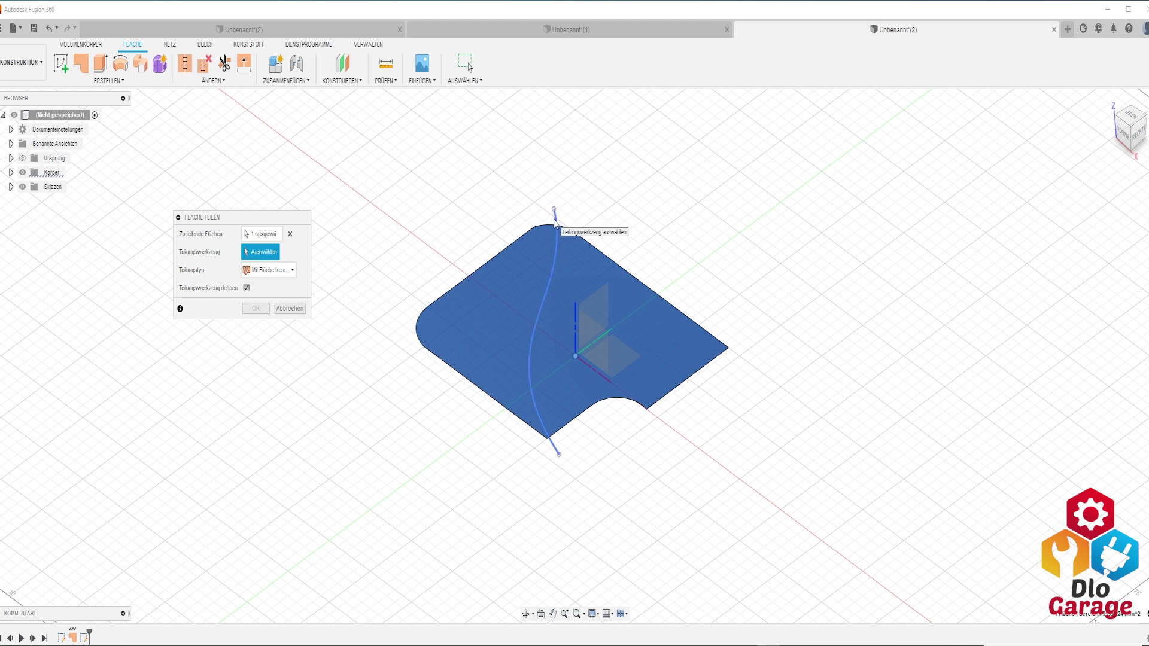
left_click(555, 223)
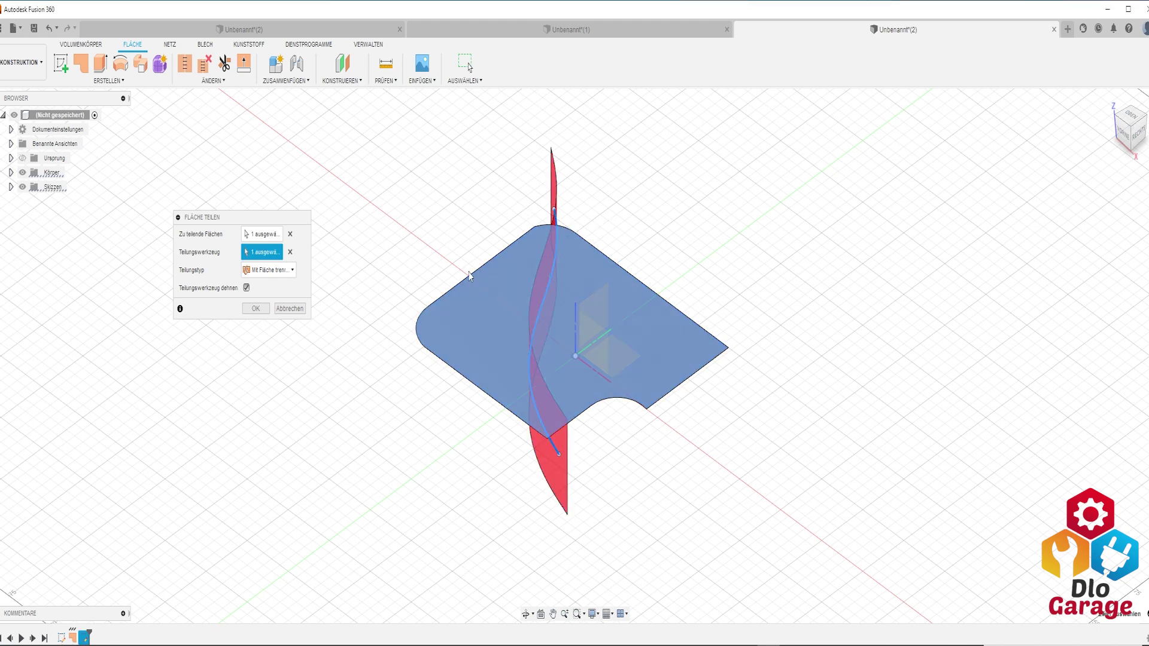
left_click(255, 309)
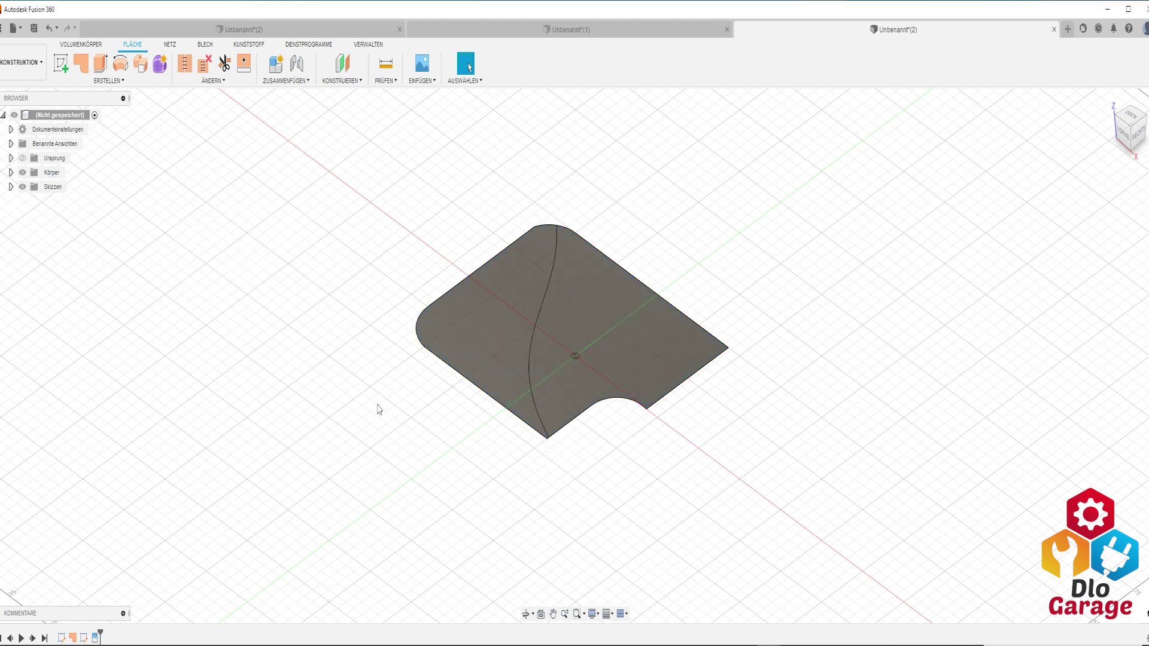
Delete the right half of the split surface and start a new design, Unbenannt(3)
left_click(445, 380)
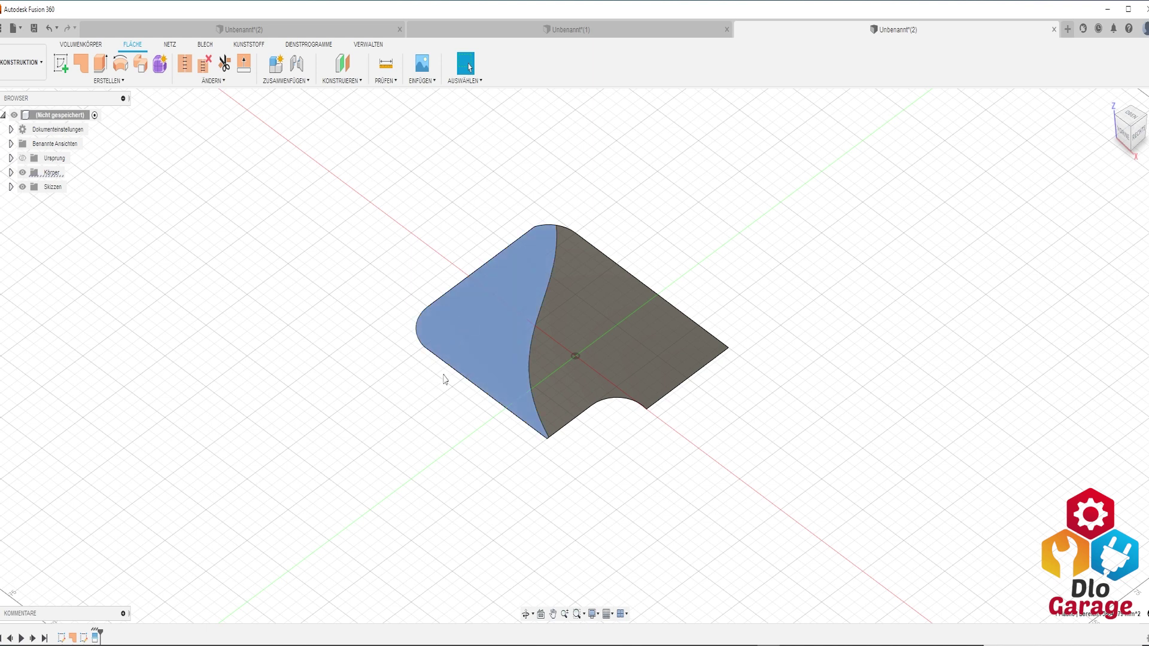
left_click(637, 322)
left_click(418, 317)
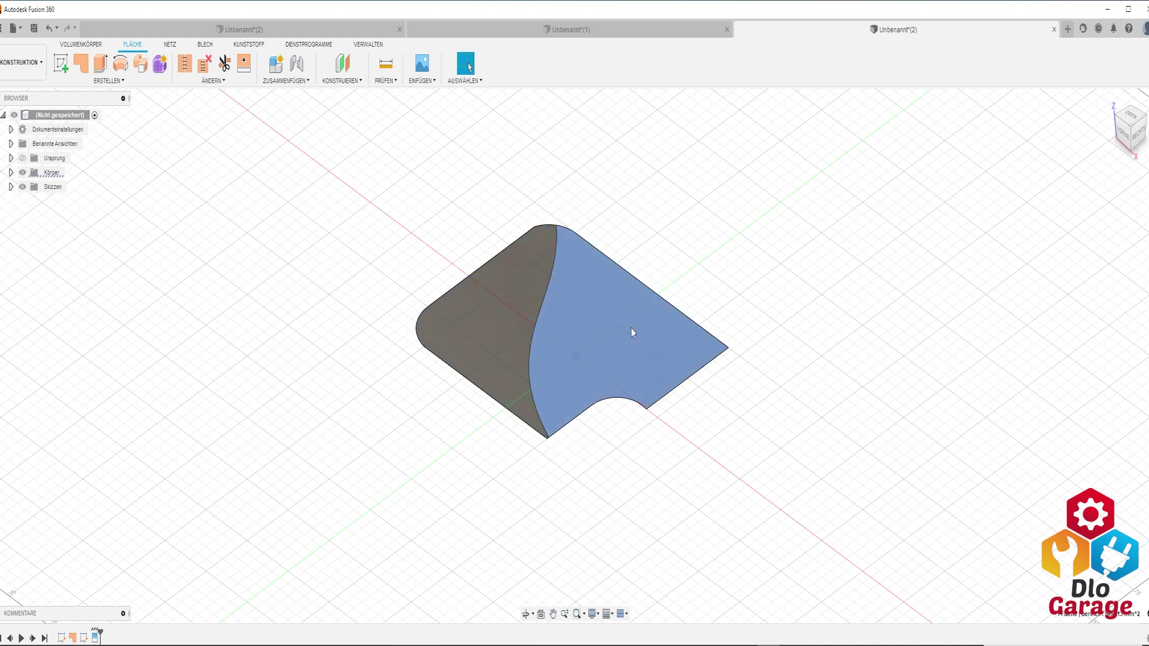
key("Delete")
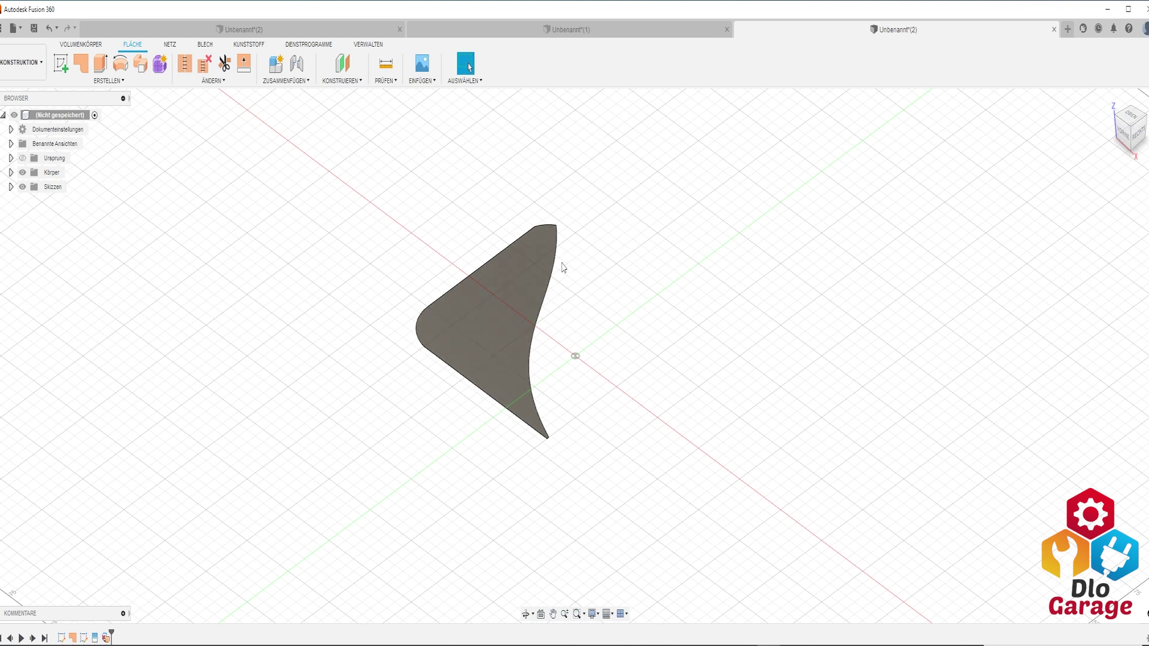
left_click(12, 28)
left_click(30, 44)
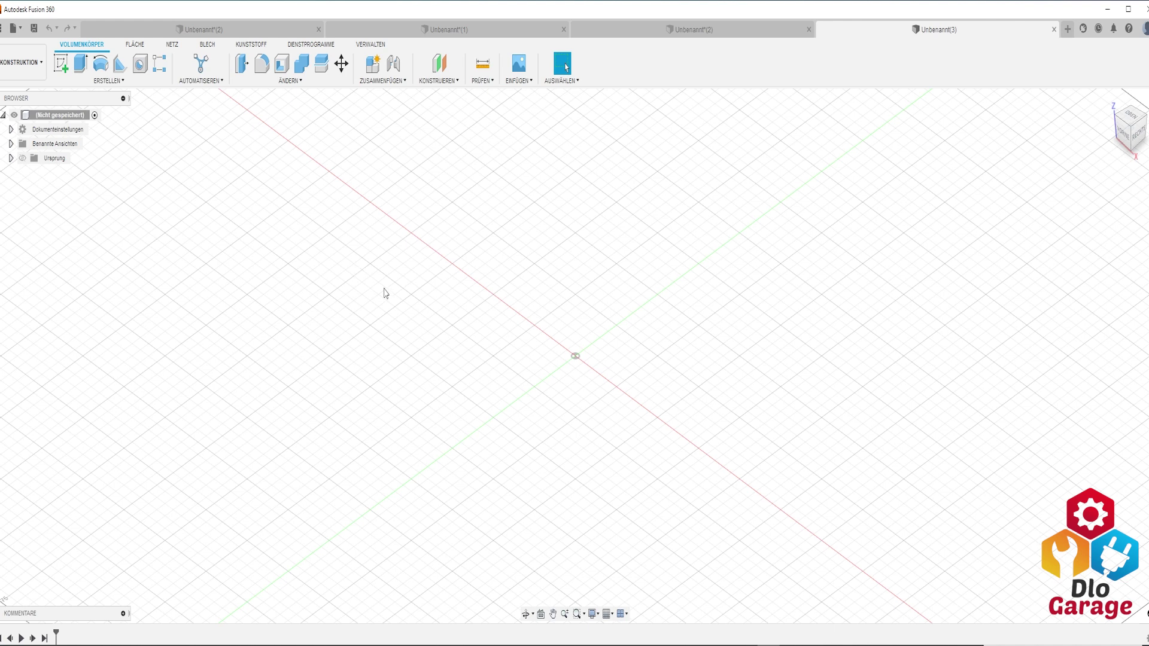
Create a 120 × 120 × 45 mm box on the ground plane from the origin
left_click(109, 80)
left_click(89, 275)
left_click(604, 367)
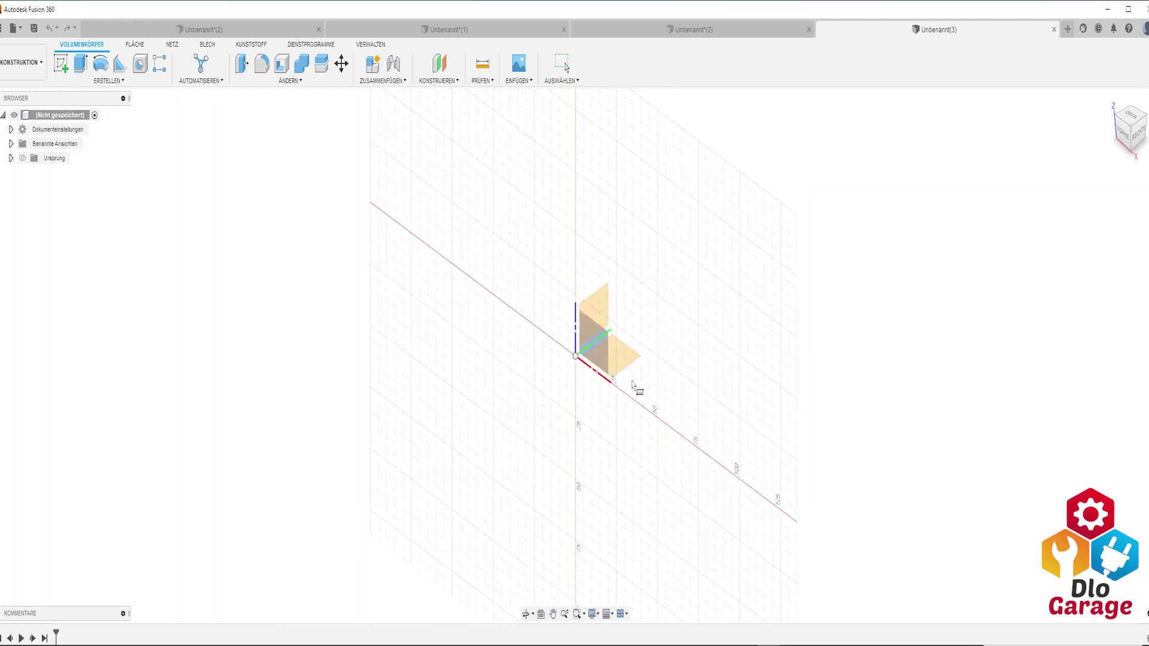
left_click(575, 356)
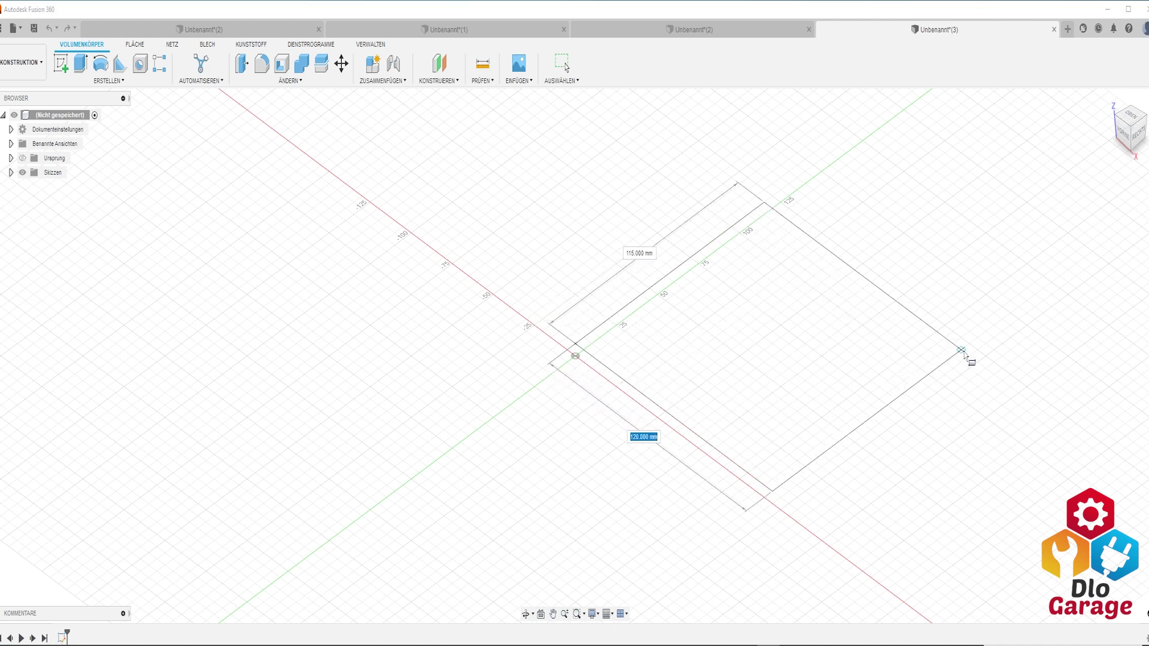
left_click(969, 353)
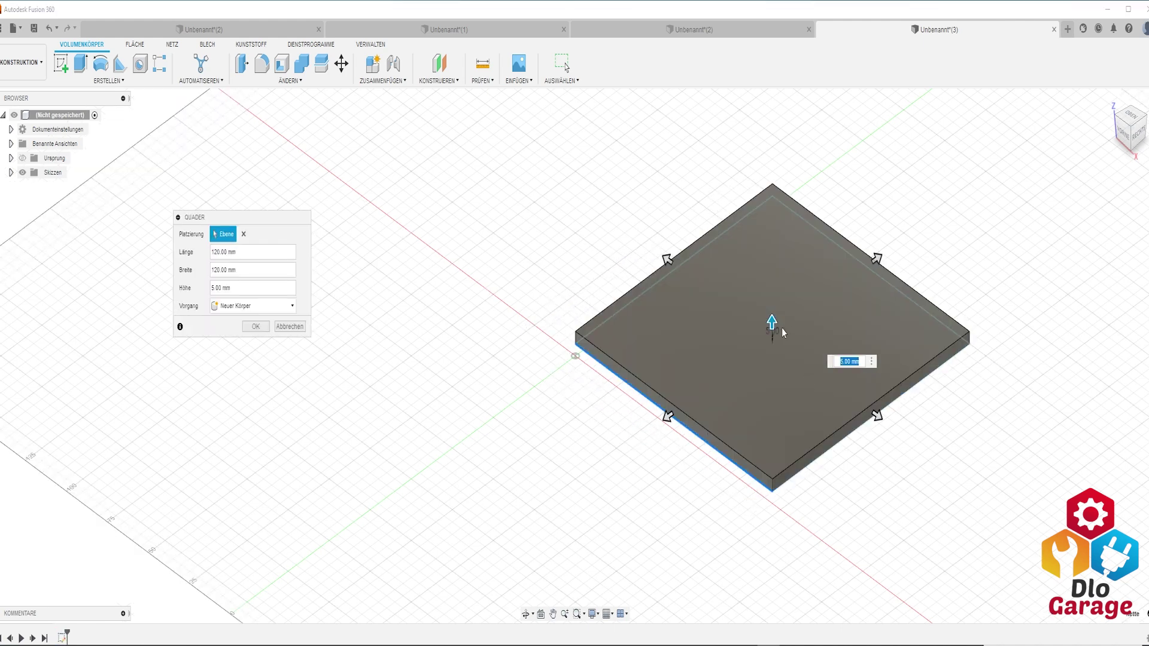
left_click_drag(772, 326, 771, 234)
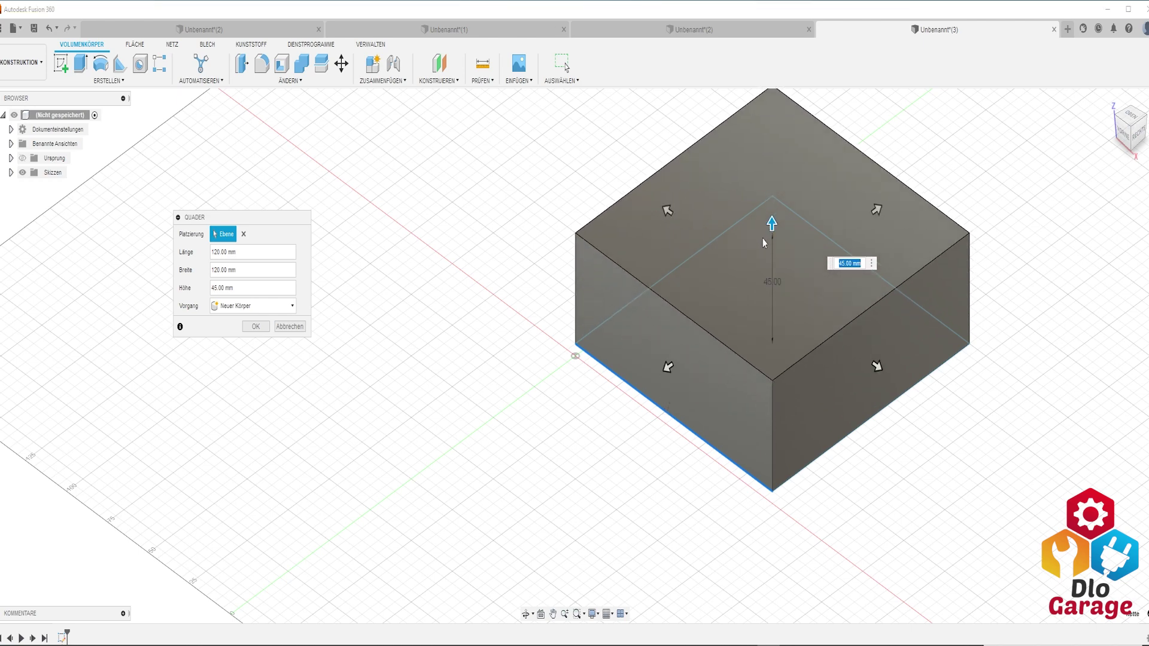
key("Return")
mouse_move(762, 238)
middle_mouse_down()
mouse_move(559, 355)
mouse_move(509, 355)
middle_mouse_up()
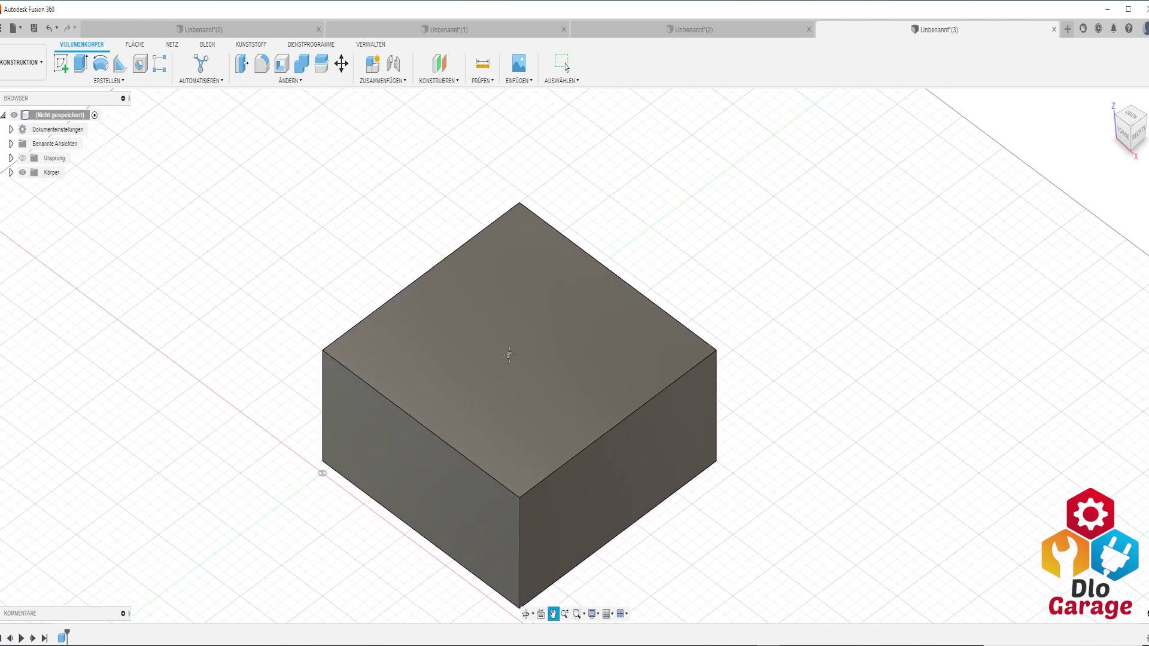
key("Escape")
Start a sketch on the box's top face and draw a rectangle
left_click(61, 66)
left_click(521, 341)
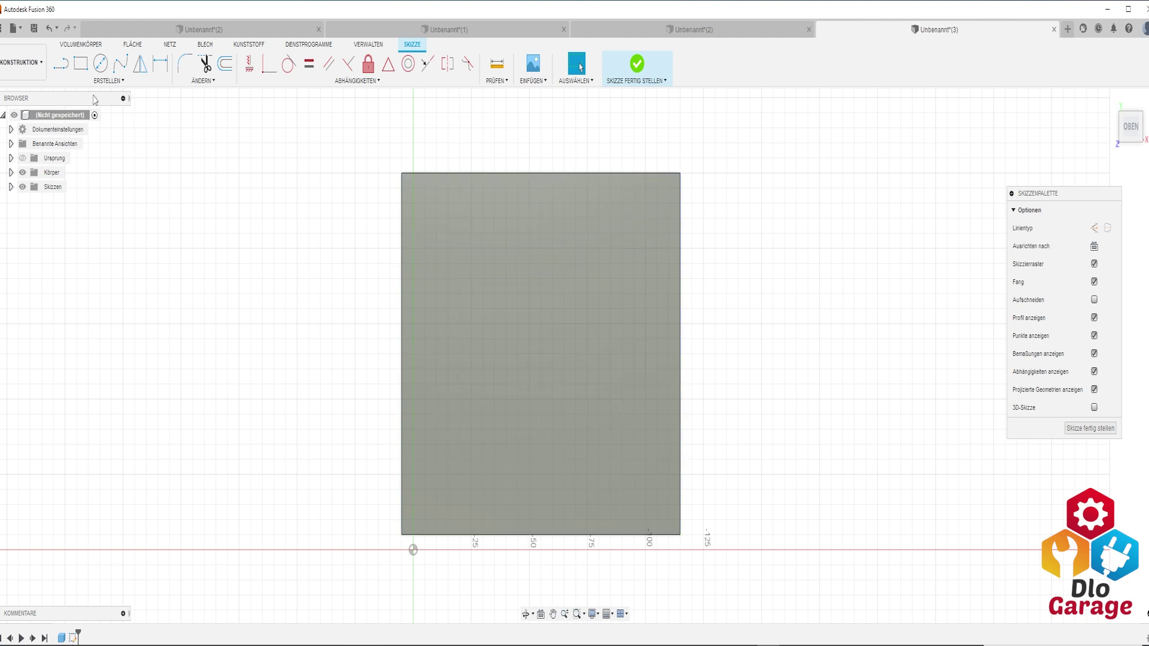
left_click(80, 63)
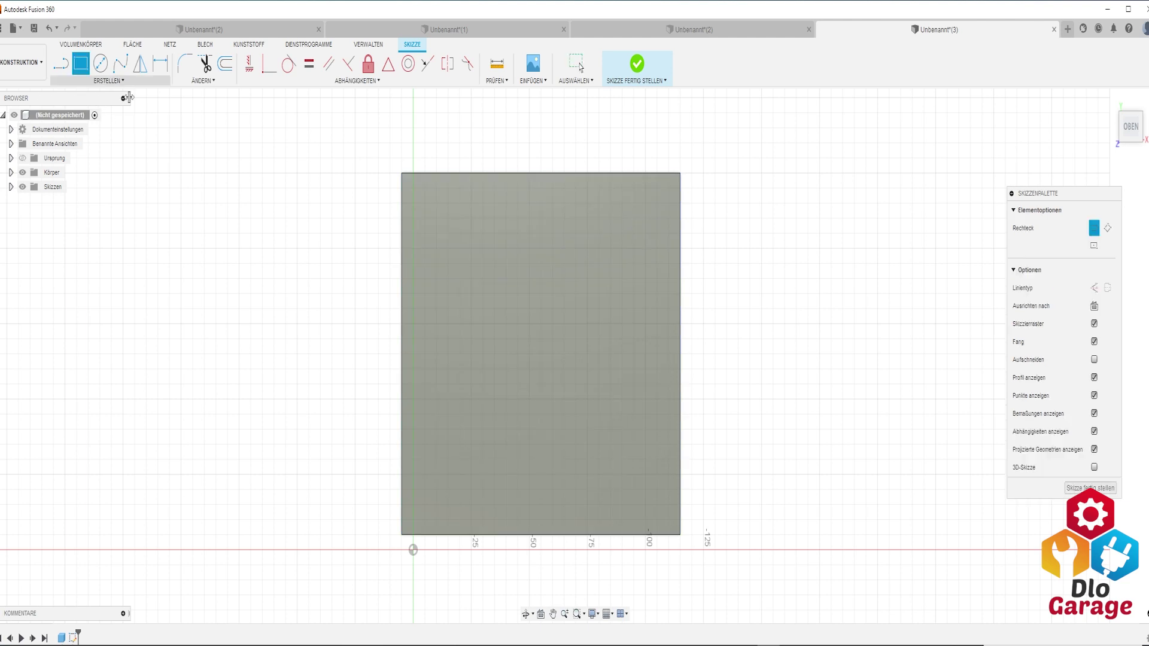
left_click(471, 248)
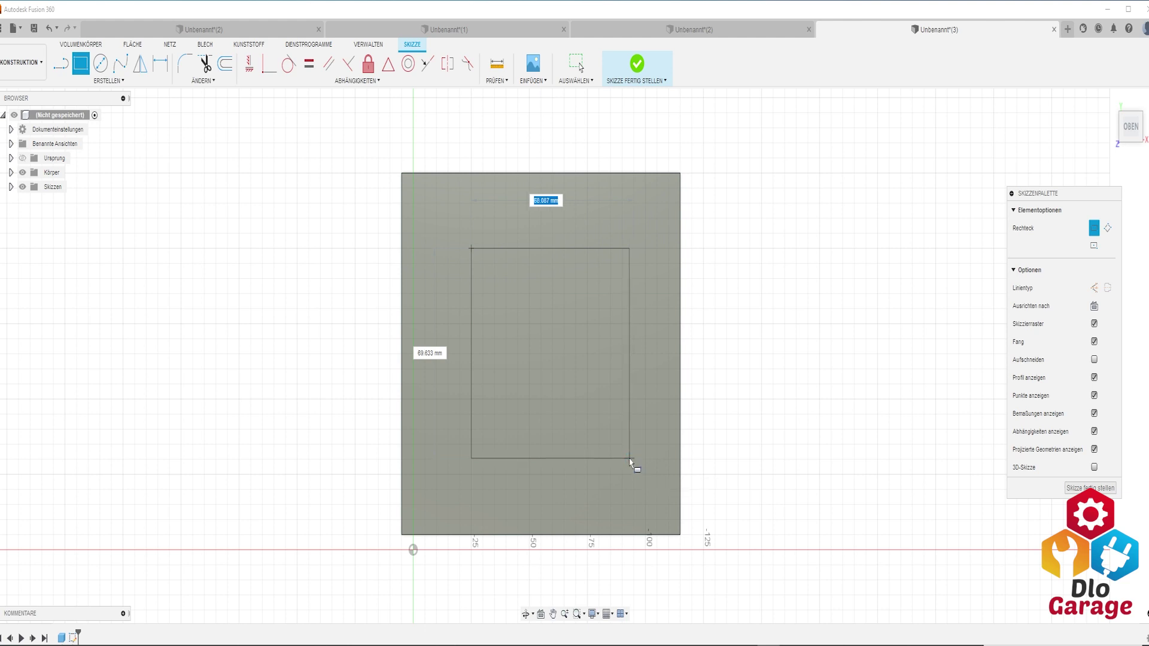
left_click(633, 459)
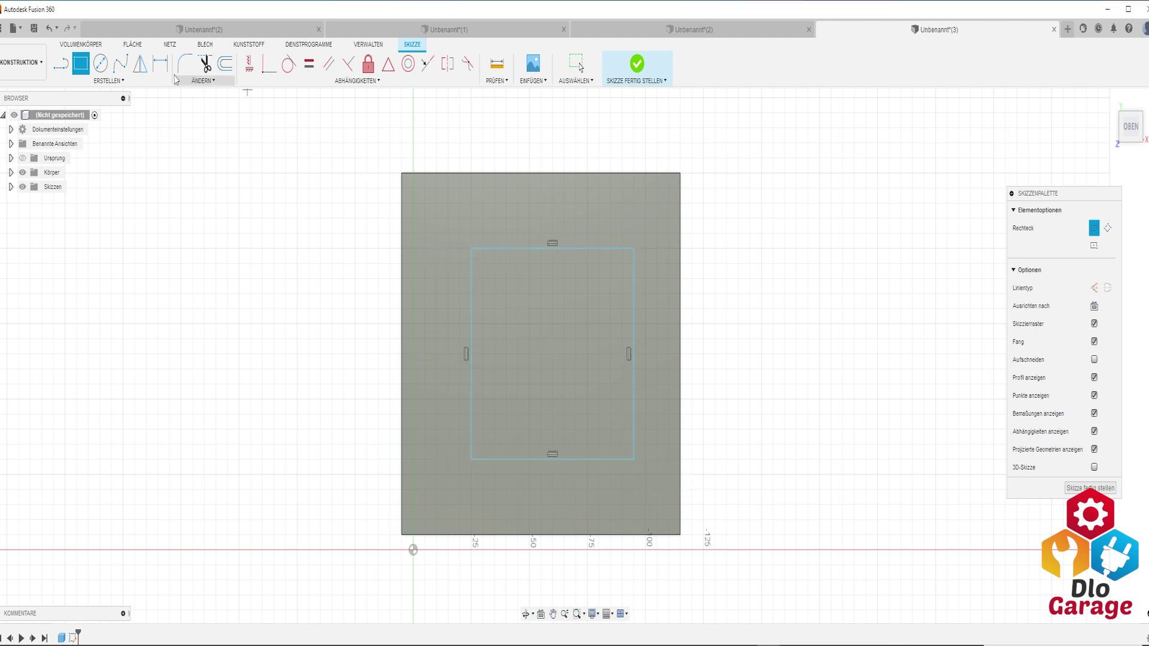
Add a circle centred in the rectangle and finish the sketch
left_click(101, 63)
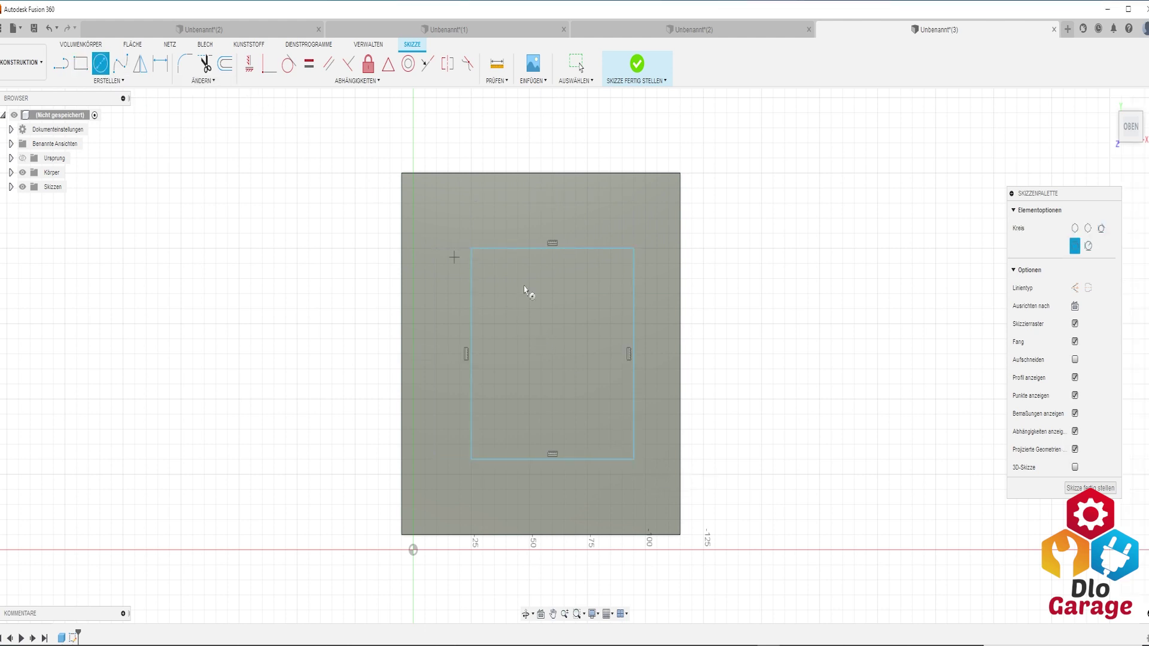
left_click(553, 354)
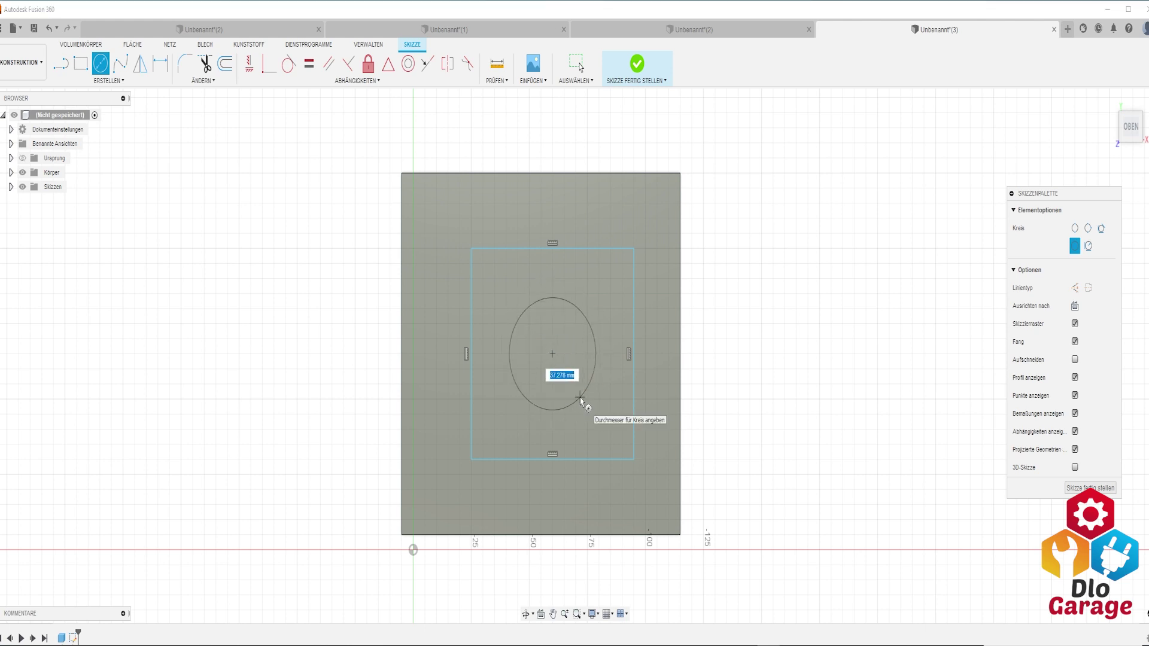
left_click(580, 399)
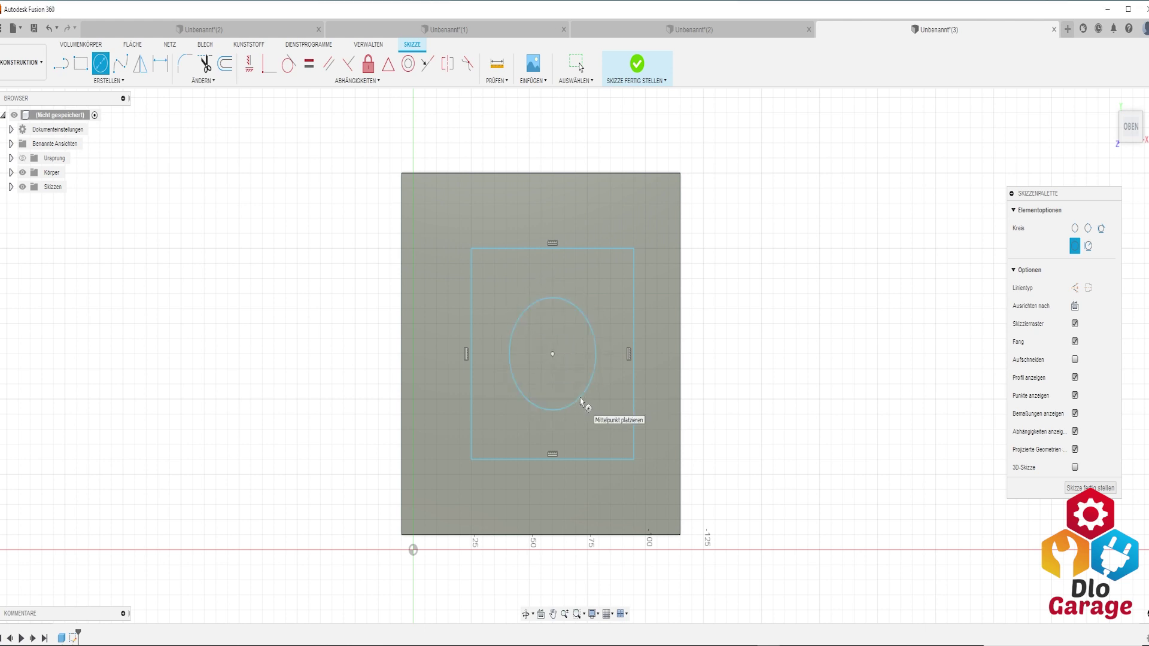
left_click(637, 63)
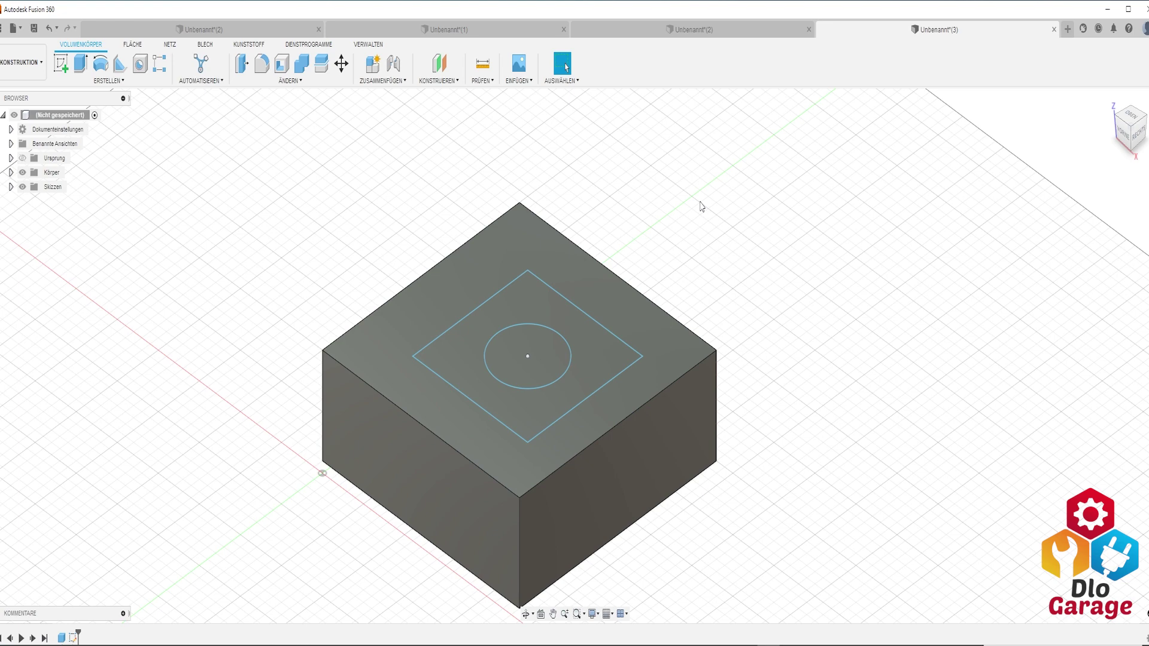
Extrude the region between rectangle and circle as a 20 mm deep cut
key("e")
left_click(592, 362)
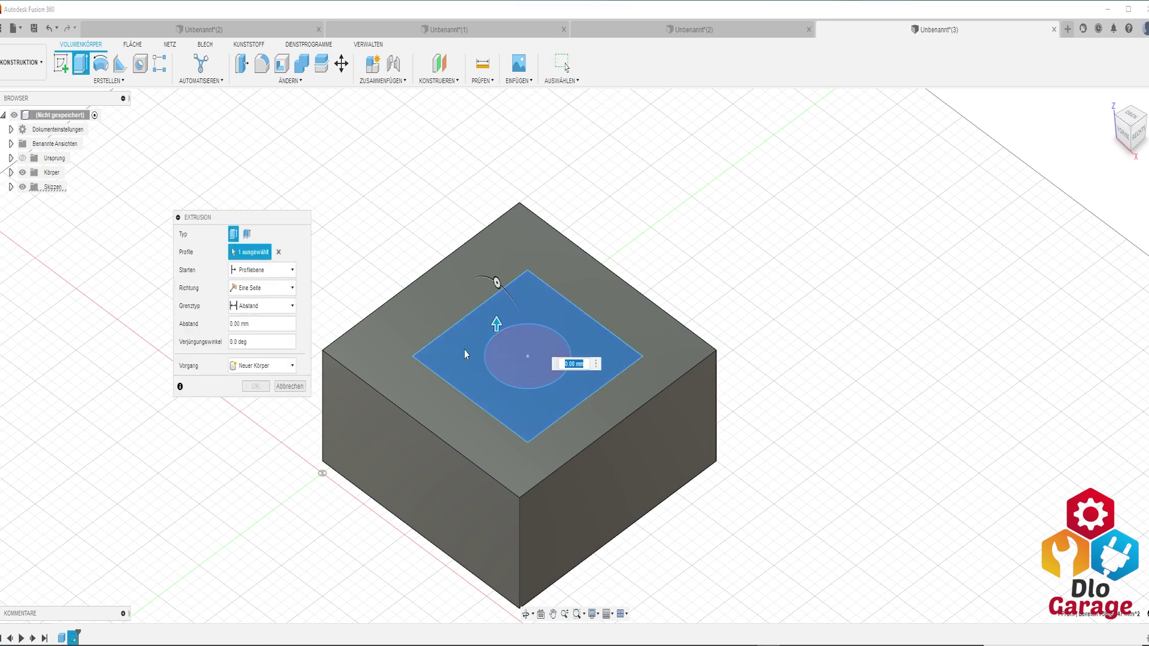
left_click_drag(497, 322, 496, 358)
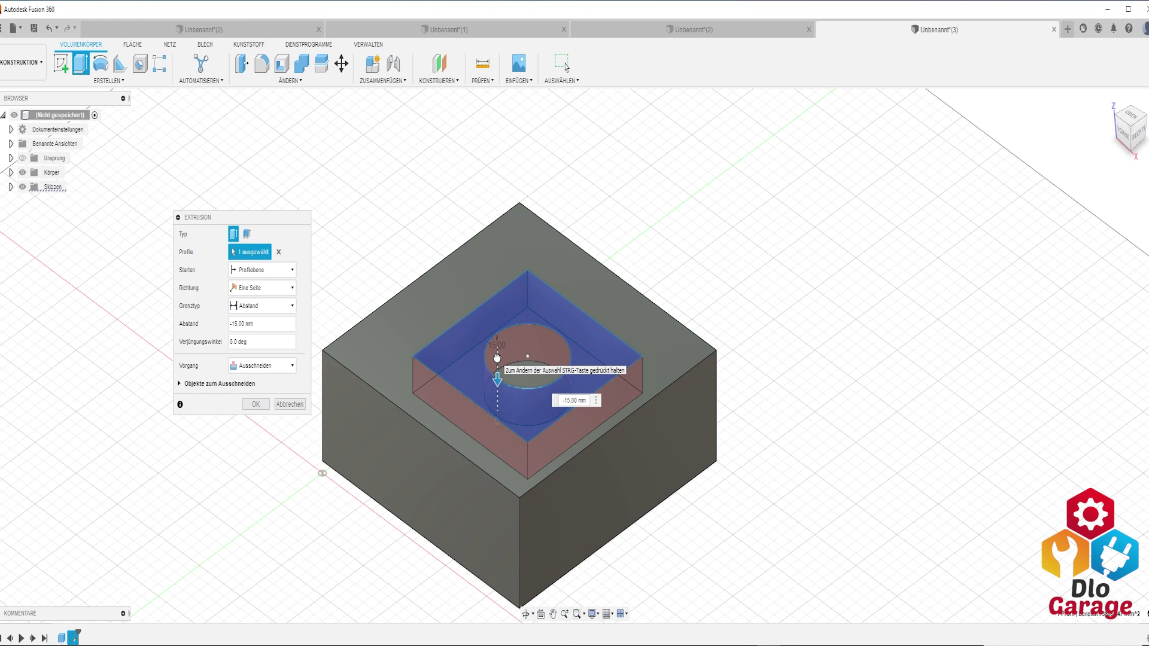
left_click_drag(496, 358, 496, 371)
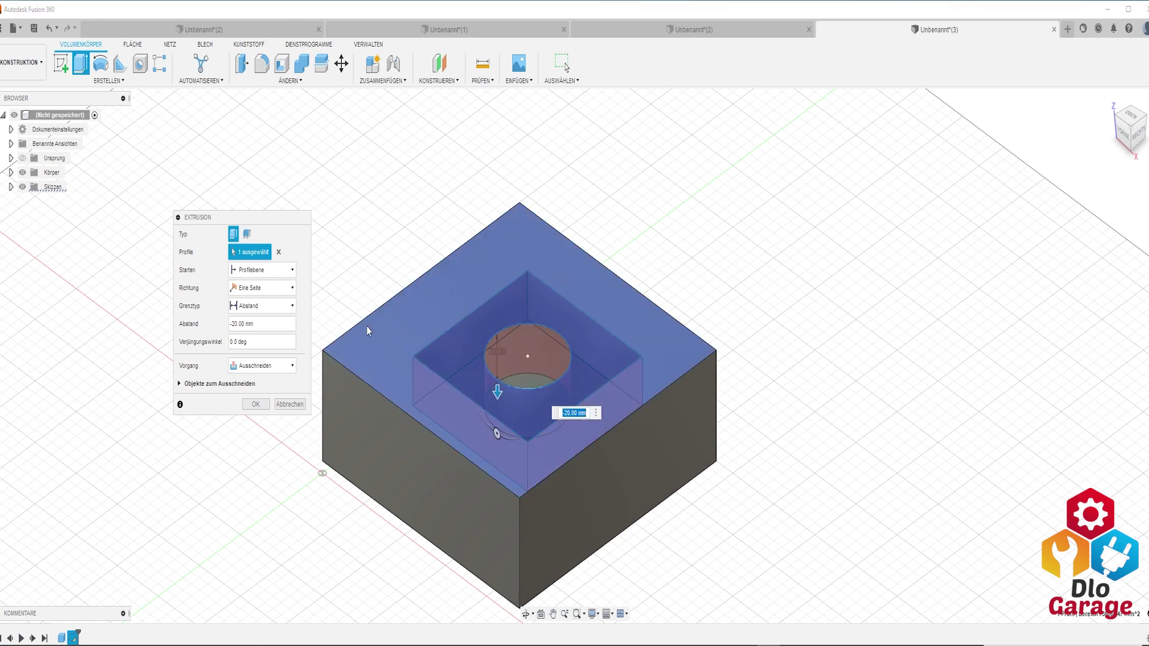
left_click(256, 404)
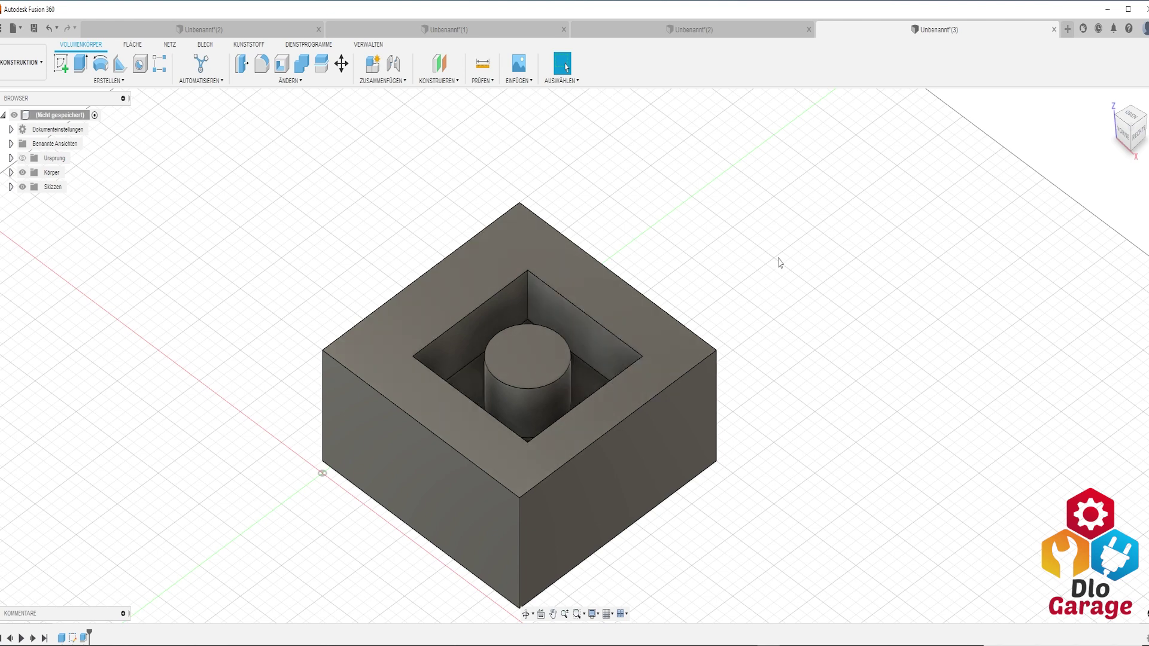
Fillet the edges of the box's top face with a 2 mm radius
key("f")
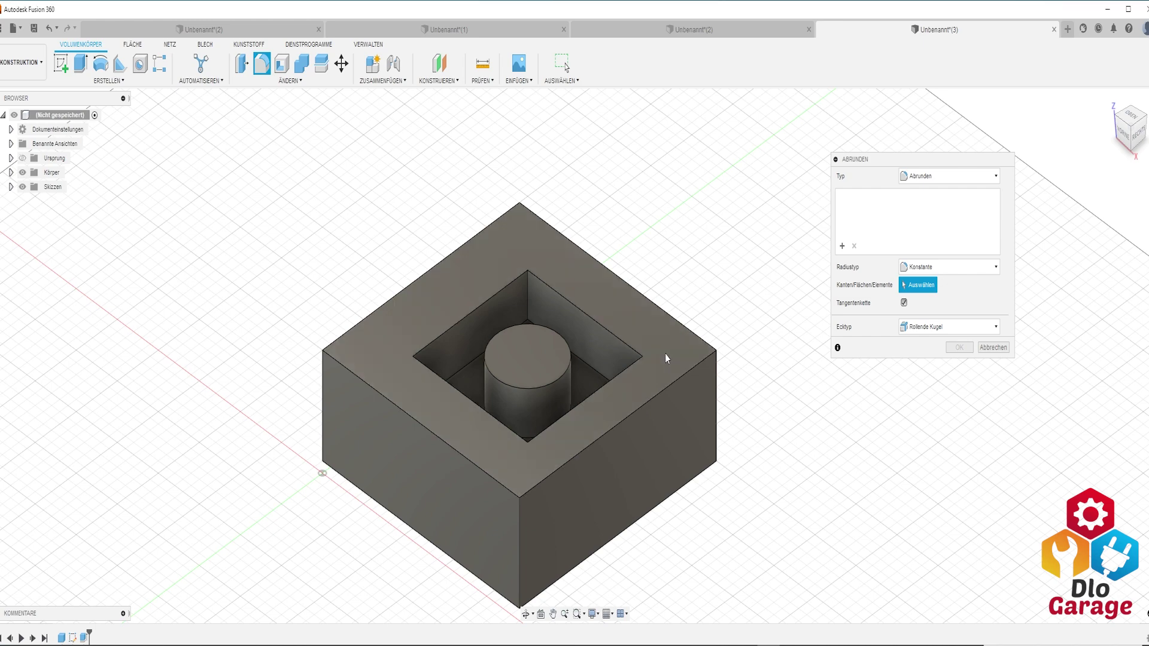
left_click(651, 354)
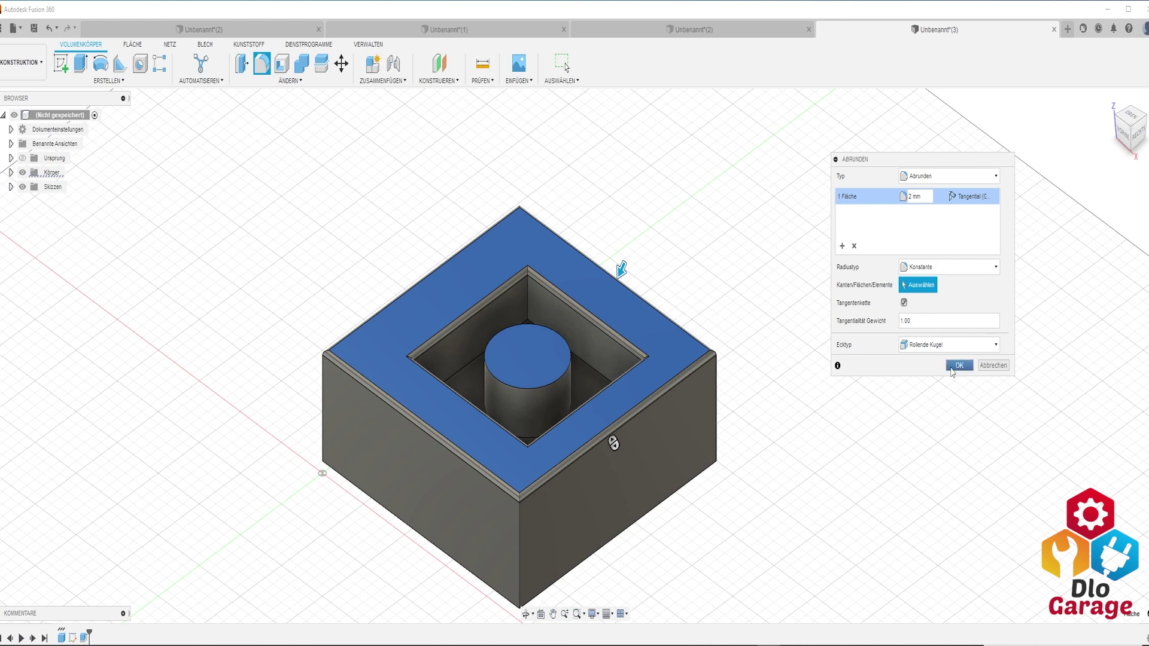
left_click(951, 368)
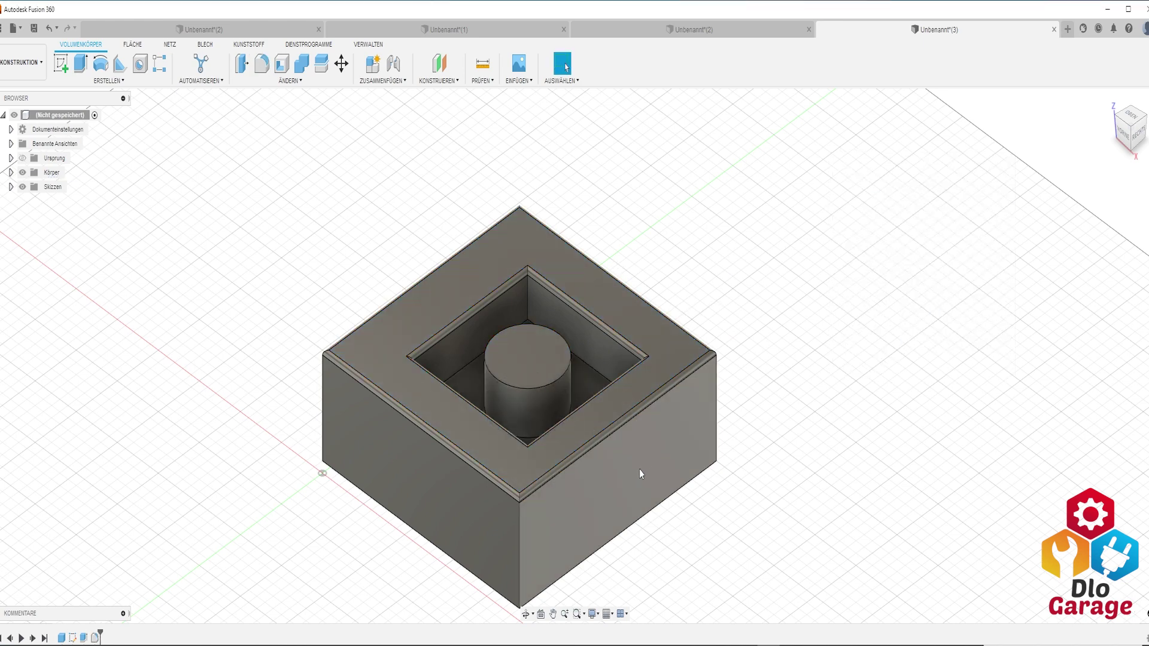
middle_click_drag(641, 470, 586, 398)
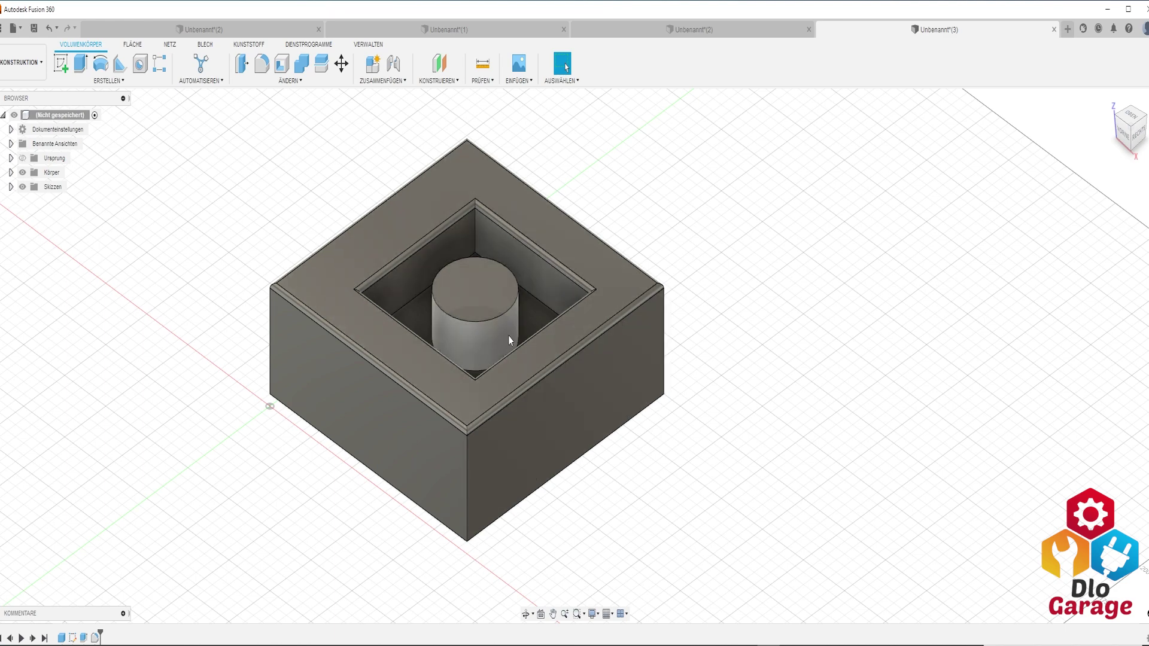
Split the box body along a horizontal construction plane with Split Body
left_click(291, 86)
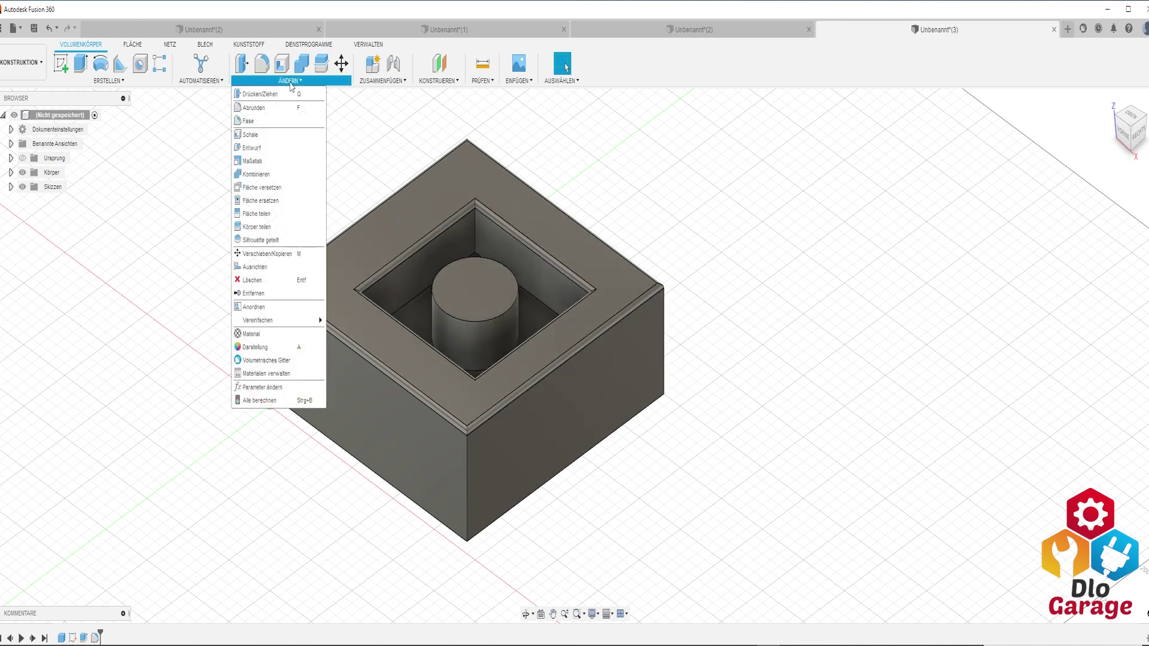
left_click(278, 226)
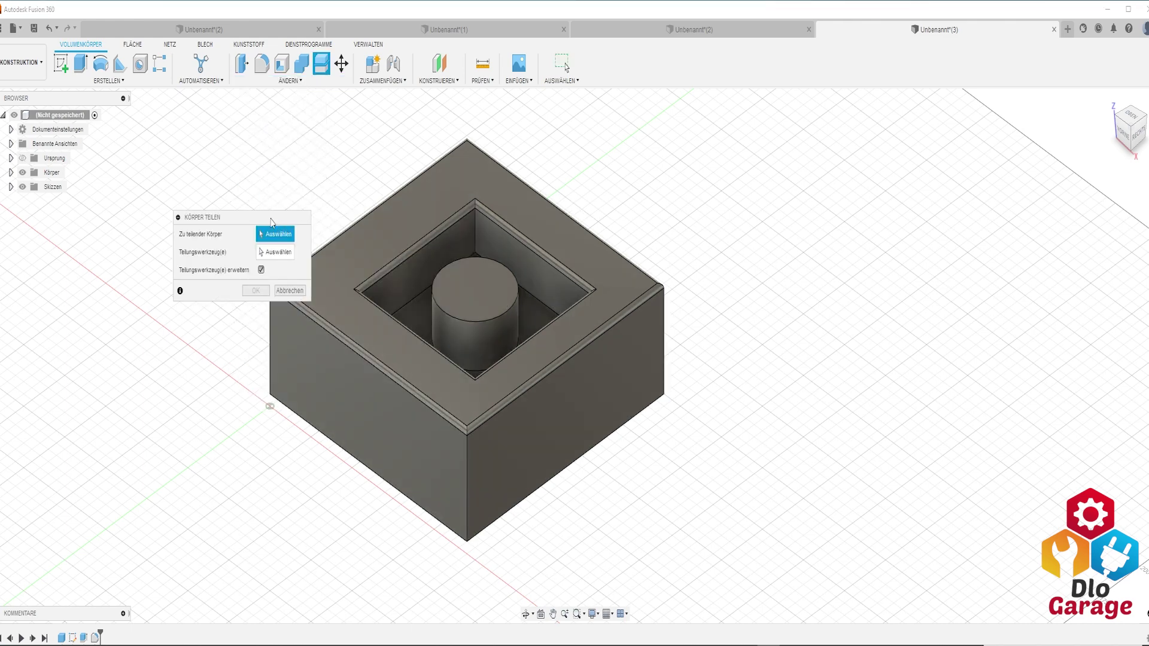
left_click_drag(272, 221, 179, 228)
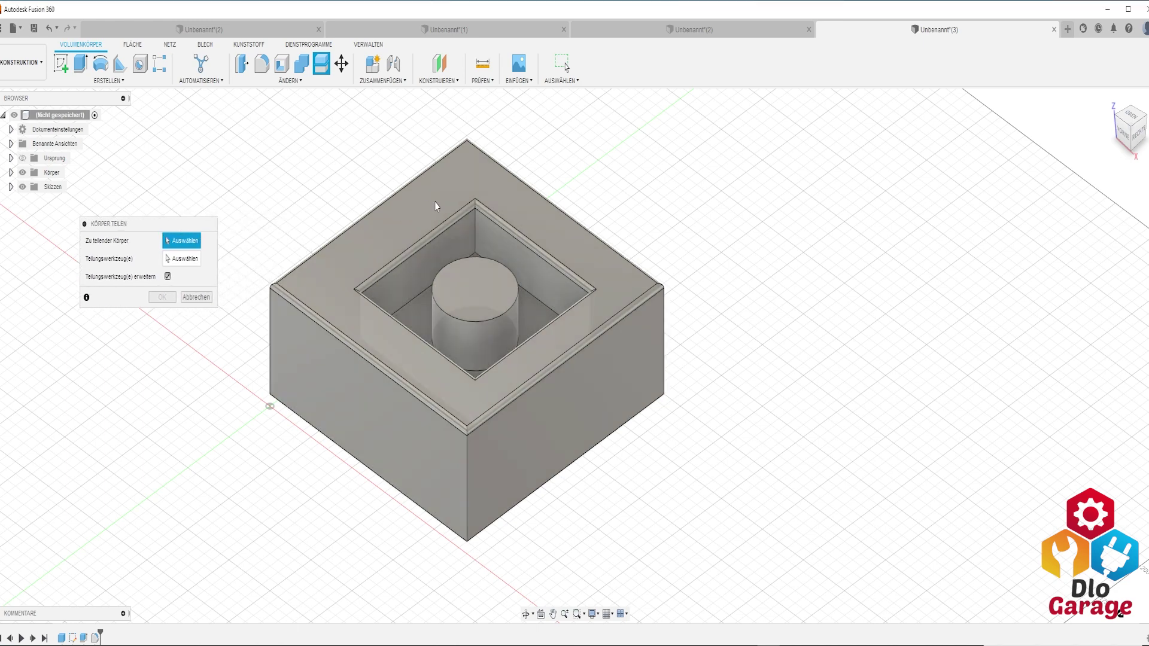
left_click(434, 202)
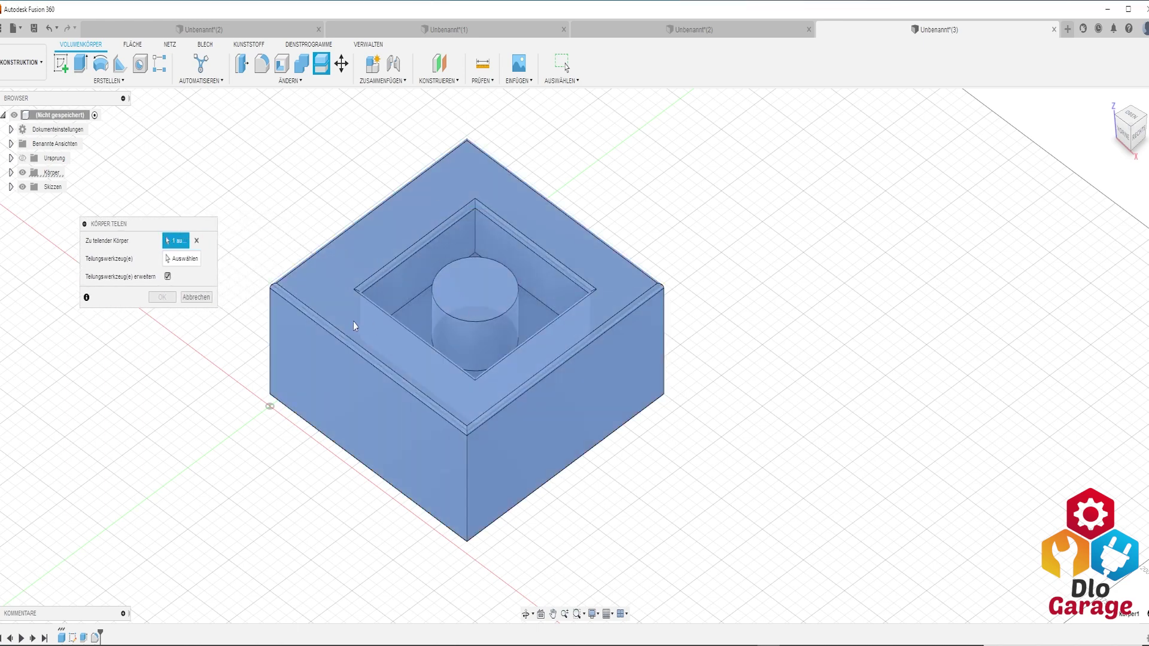
mouse_move(352, 317)
middle_mouse_down("shift")
mouse_move(369, 375)
mouse_move(370, 357)
middle_mouse_up("shift")
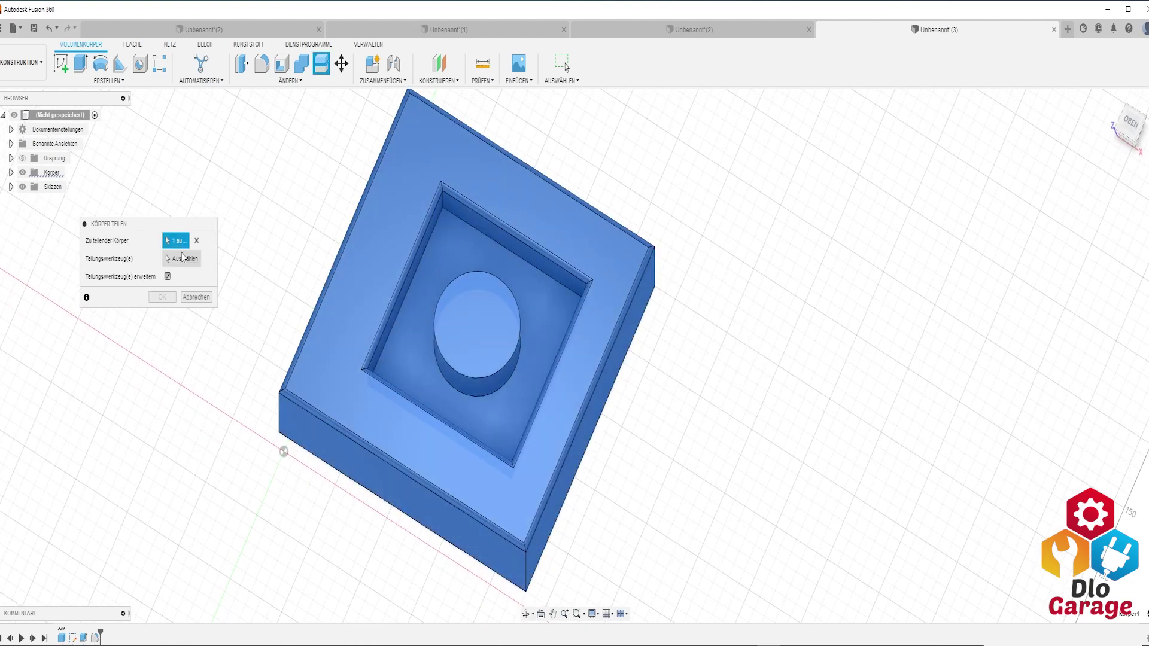
left_click(183, 258)
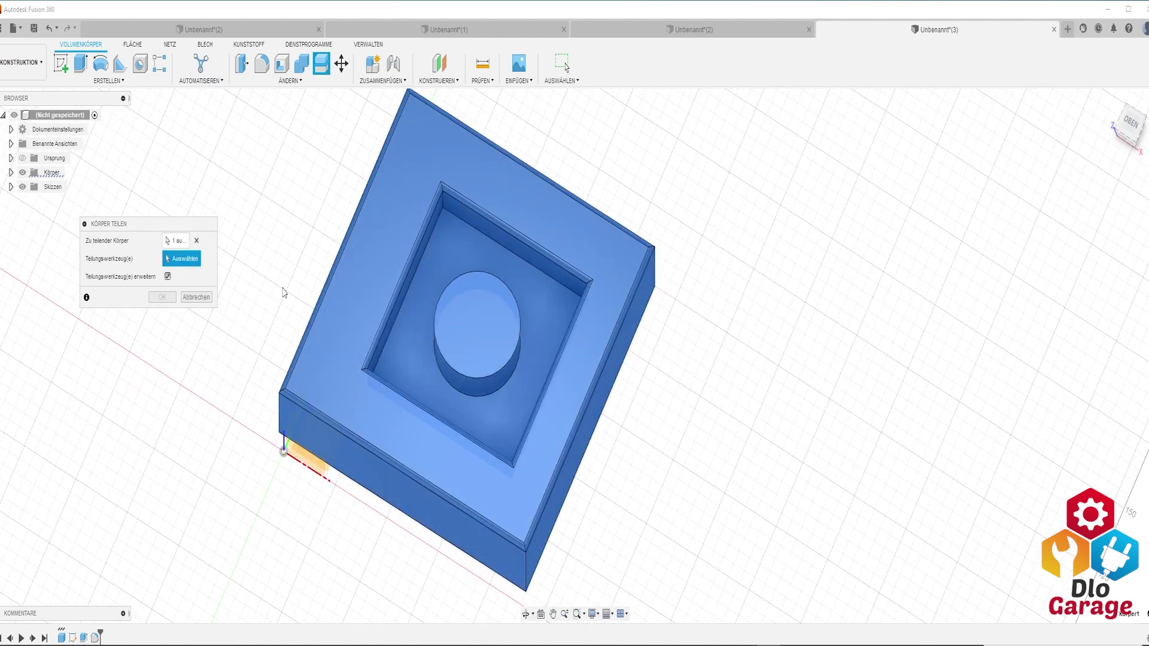
left_click(409, 332)
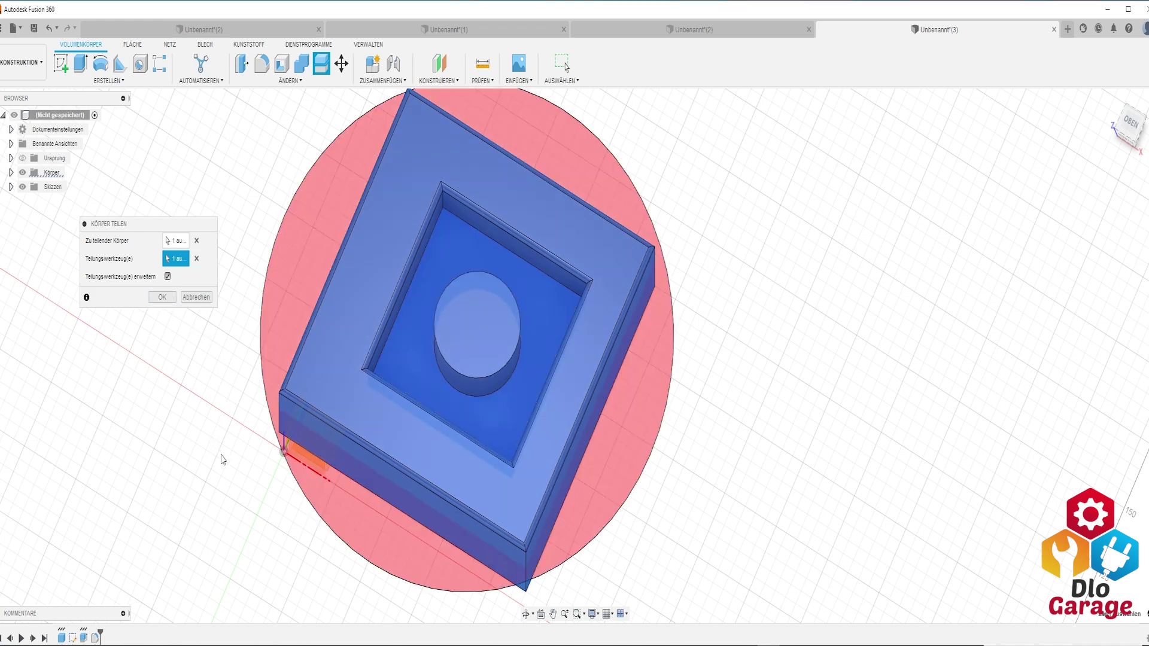
mouse_move(224, 460)
middle_mouse_down("shift")
mouse_move(238, 413)
mouse_move(223, 431)
mouse_move(211, 383)
mouse_move(231, 461)
middle_mouse_up("shift")
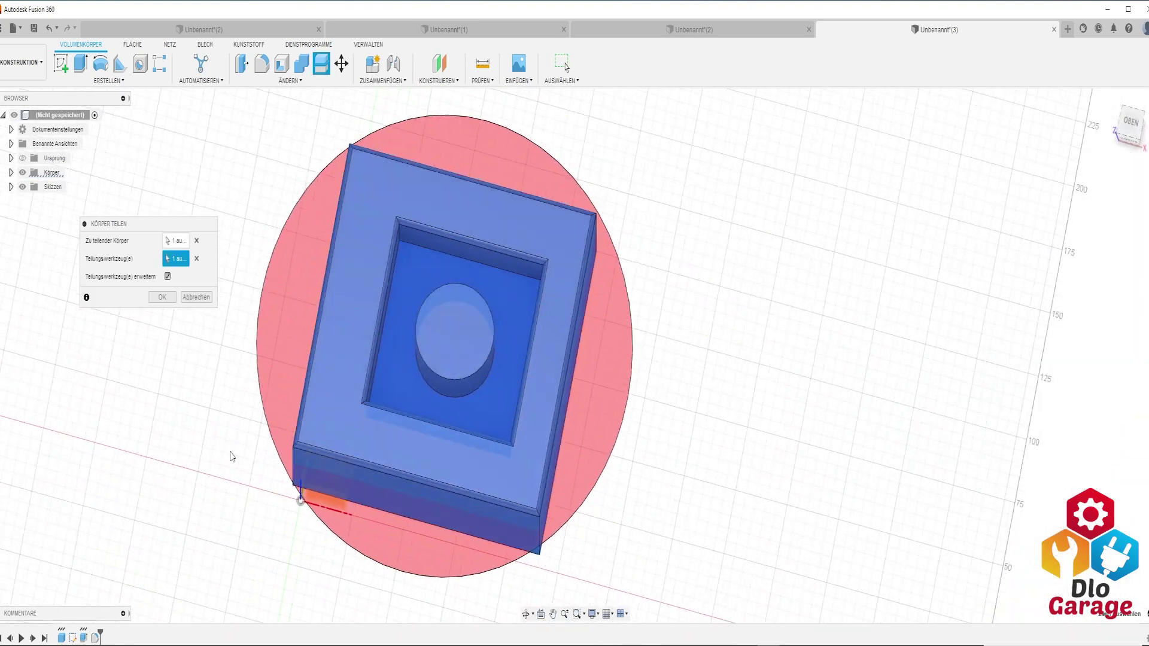
left_click(166, 298)
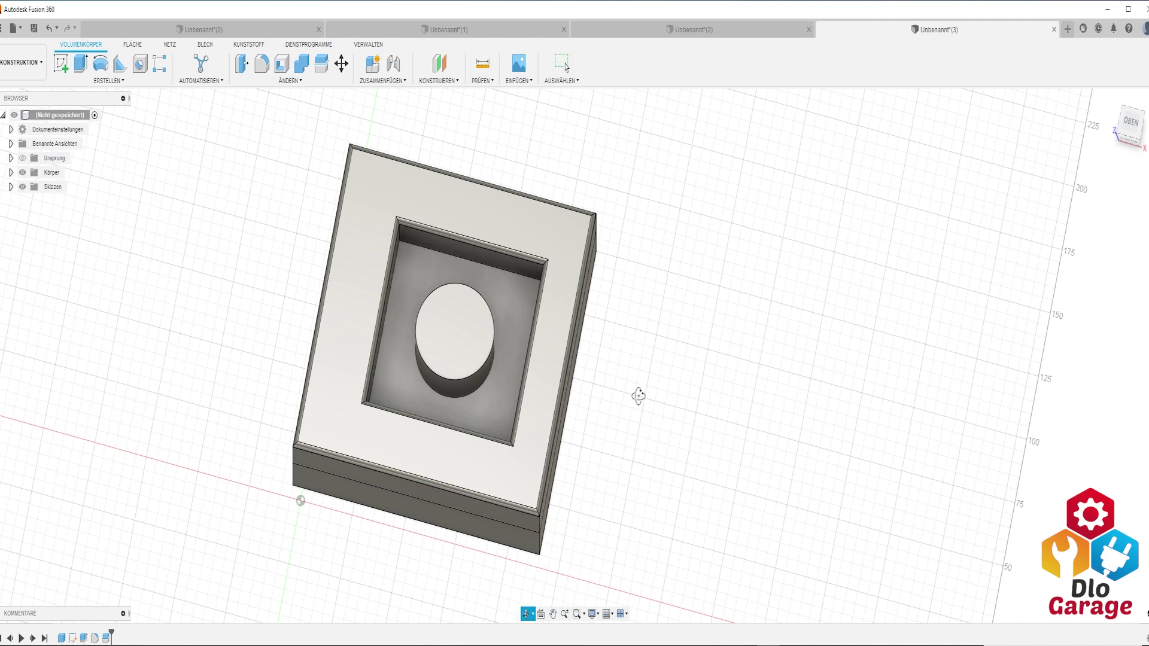
middle_click_drag(638, 397, 595, 359, "shift")
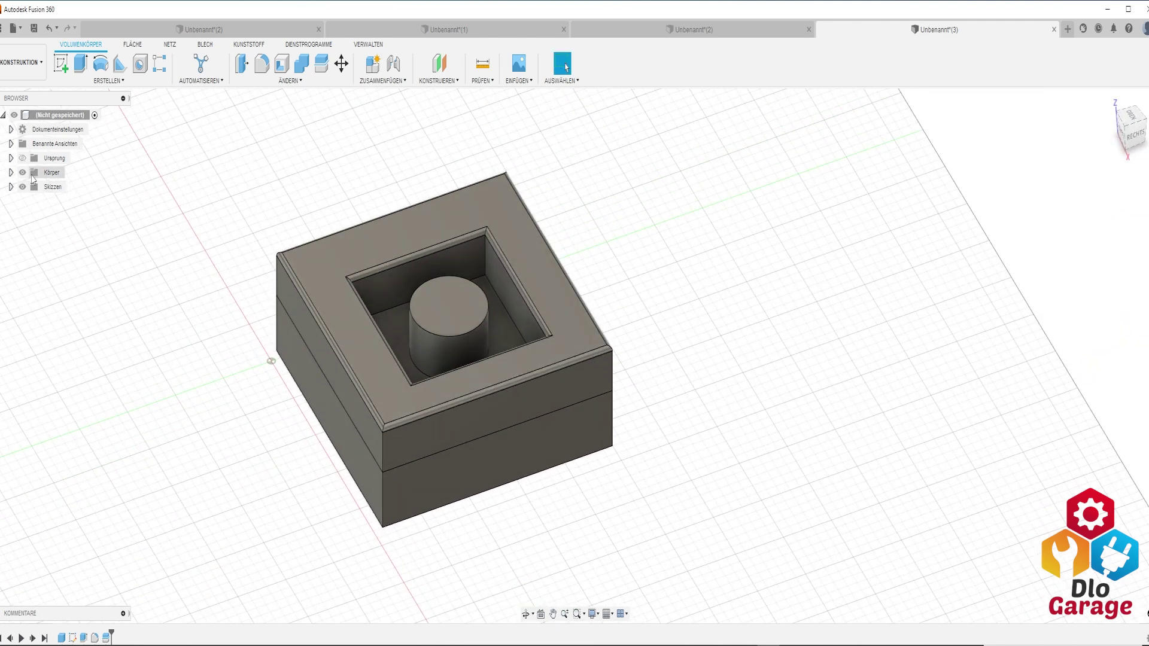
Expand the Körper list and select Körper1 and Körper3 to identify them
left_click(11, 172)
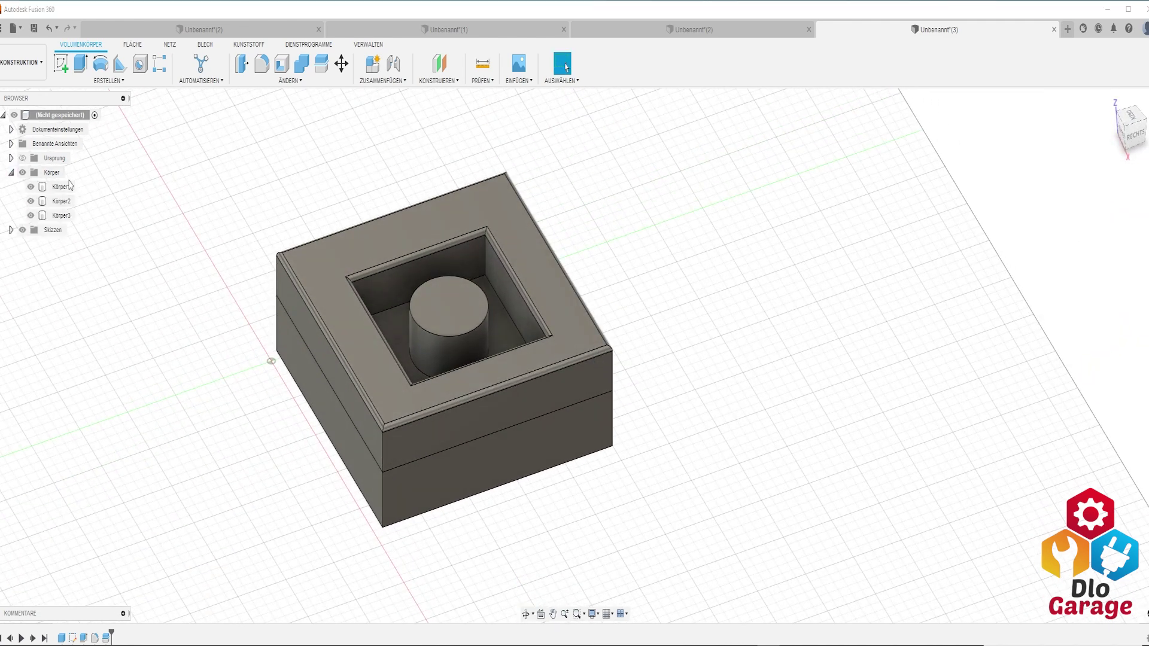
left_click(75, 221)
left_click(302, 374)
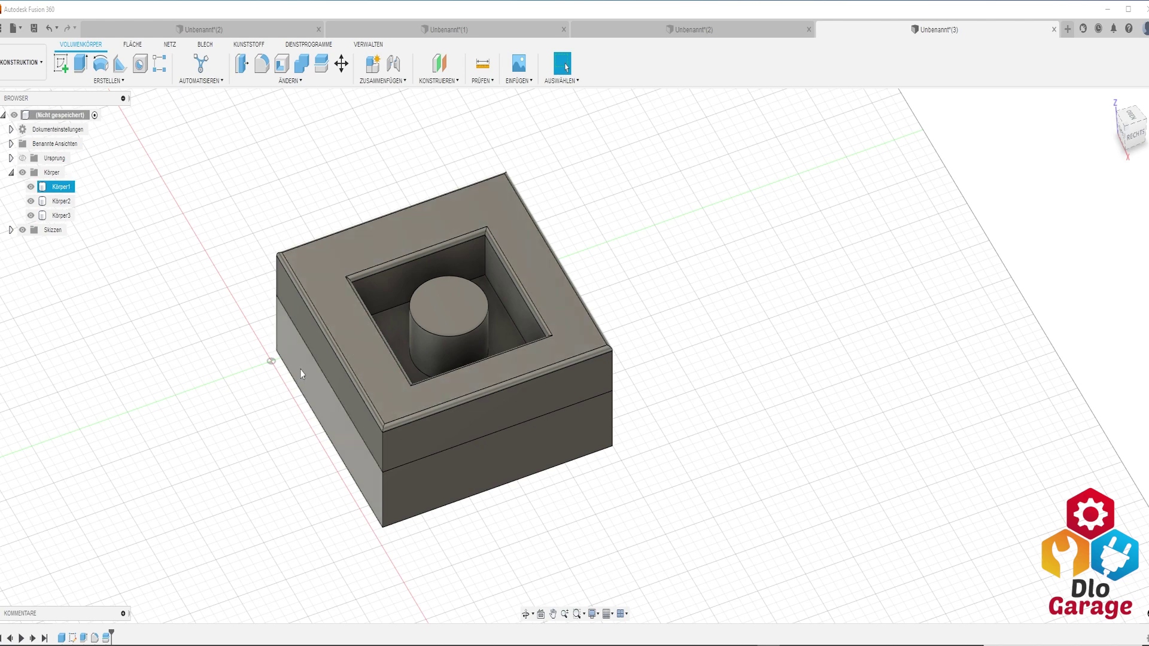
left_click(437, 349)
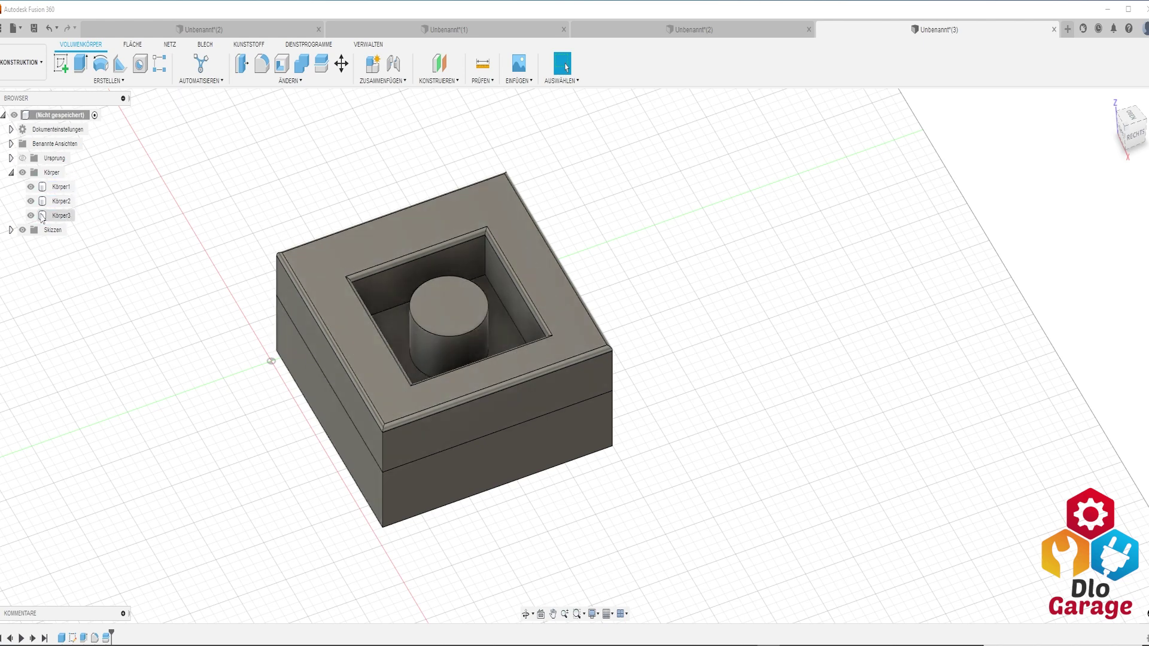
left_click(261, 281)
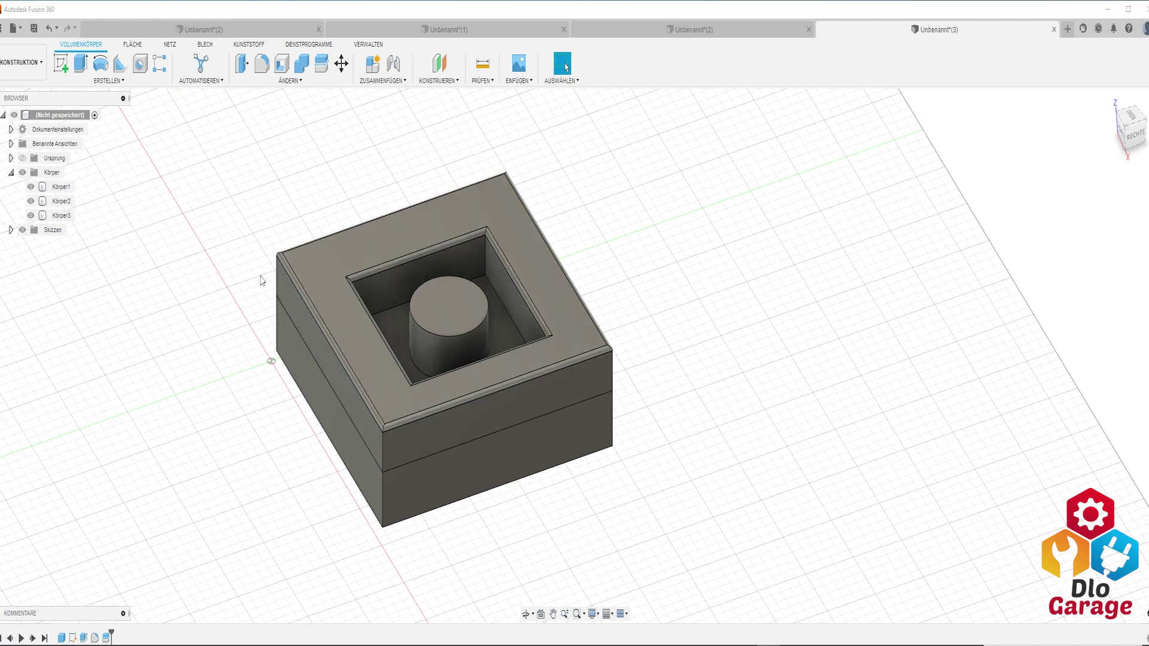
left_click(34, 187)
Hide and reshow Körper1, Körper2 and Körper3 in turn, then check the cylinder's top face
left_click(31, 187)
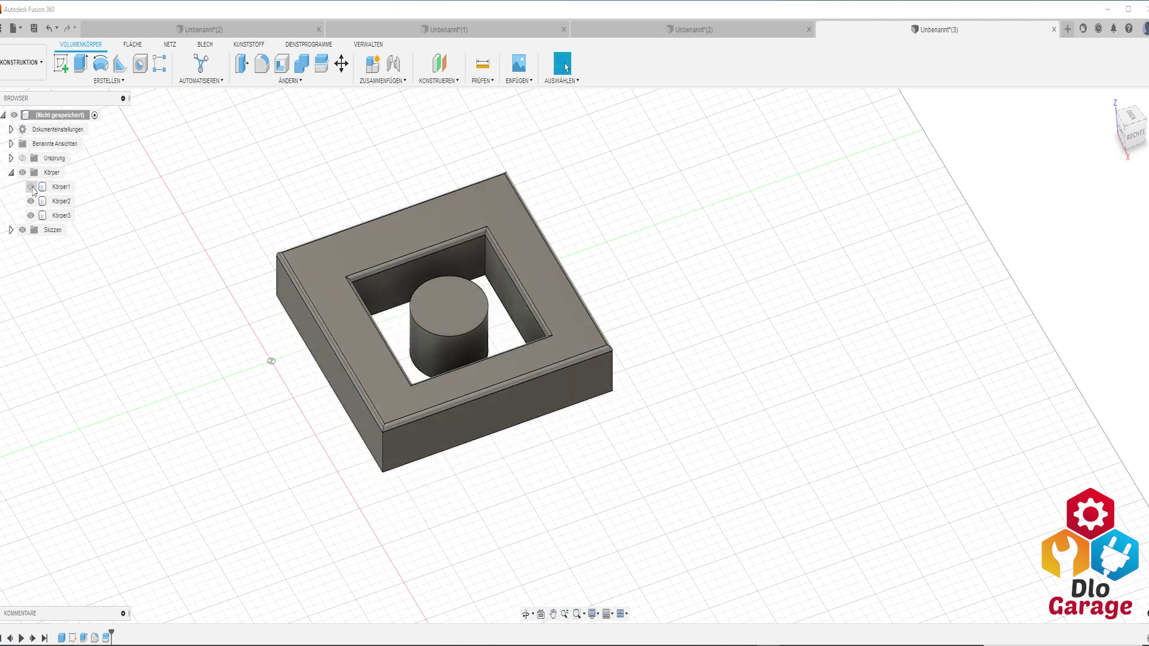
left_click(30, 187)
left_click(30, 201)
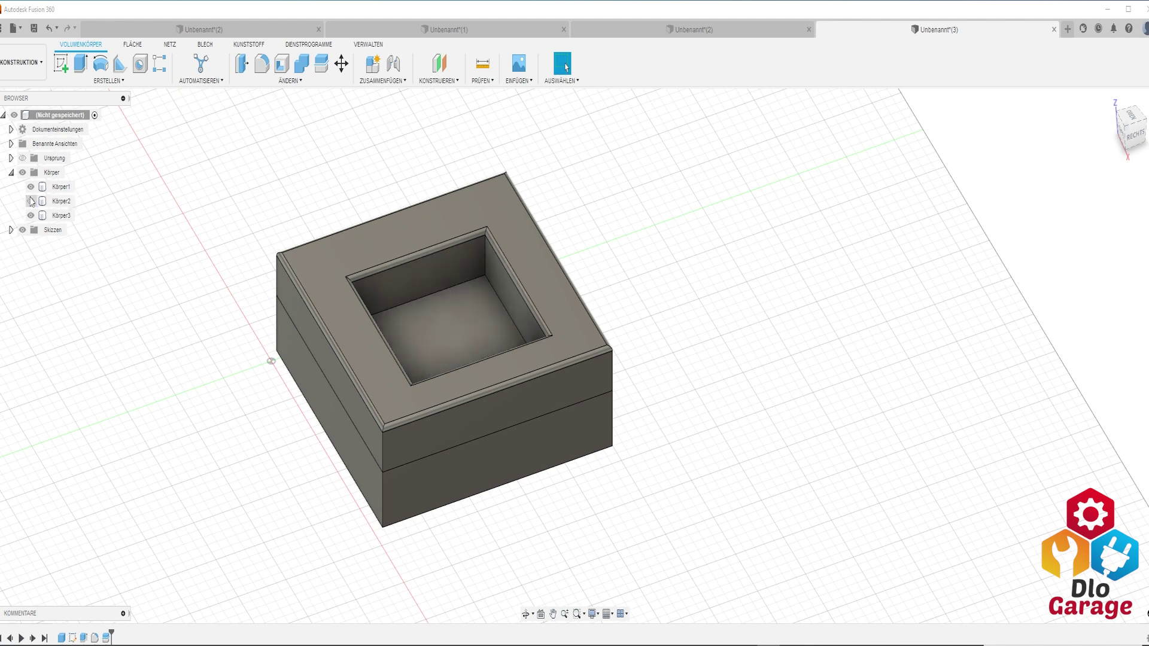
left_click(31, 201)
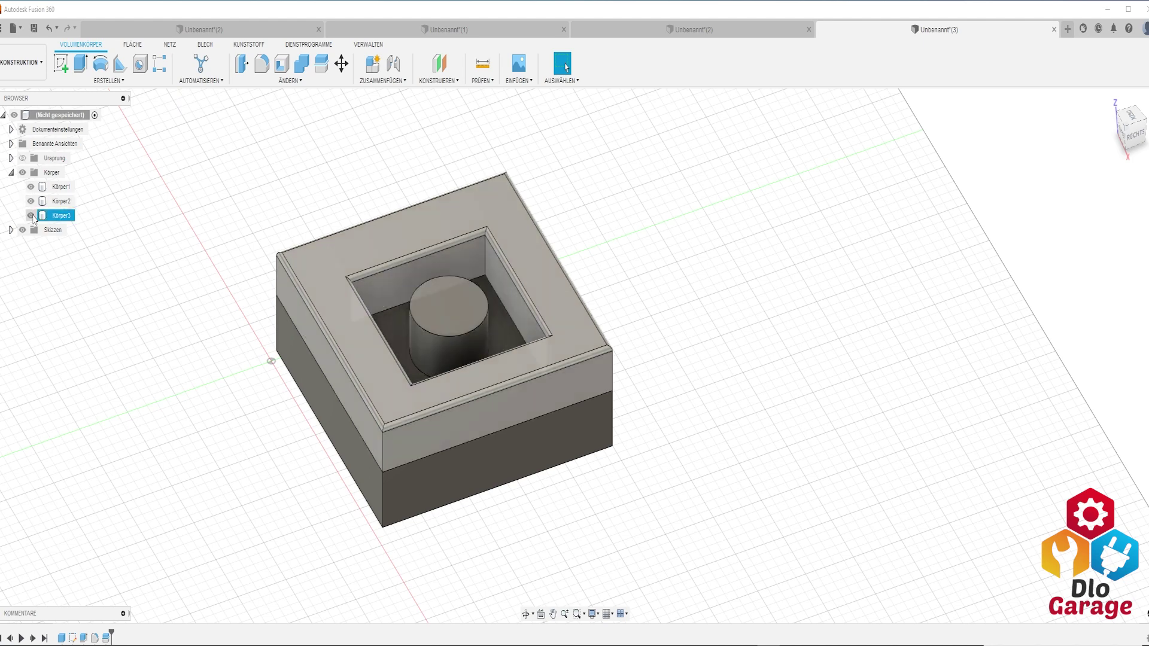
left_click(30, 215)
left_click(30, 216)
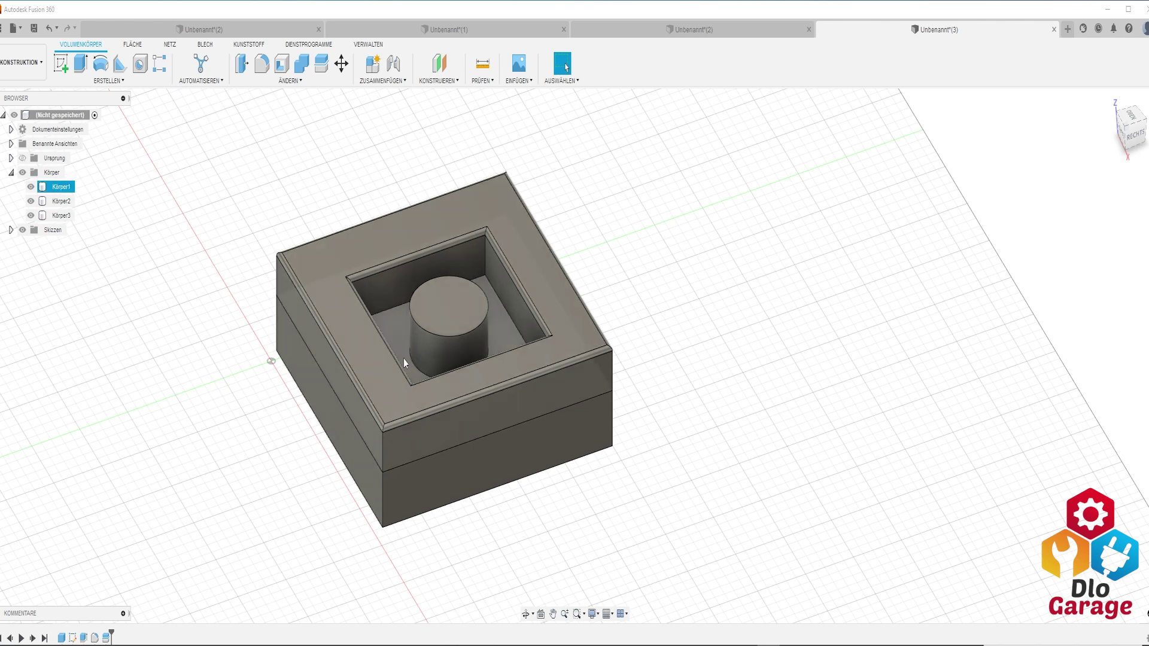
left_click(440, 327)
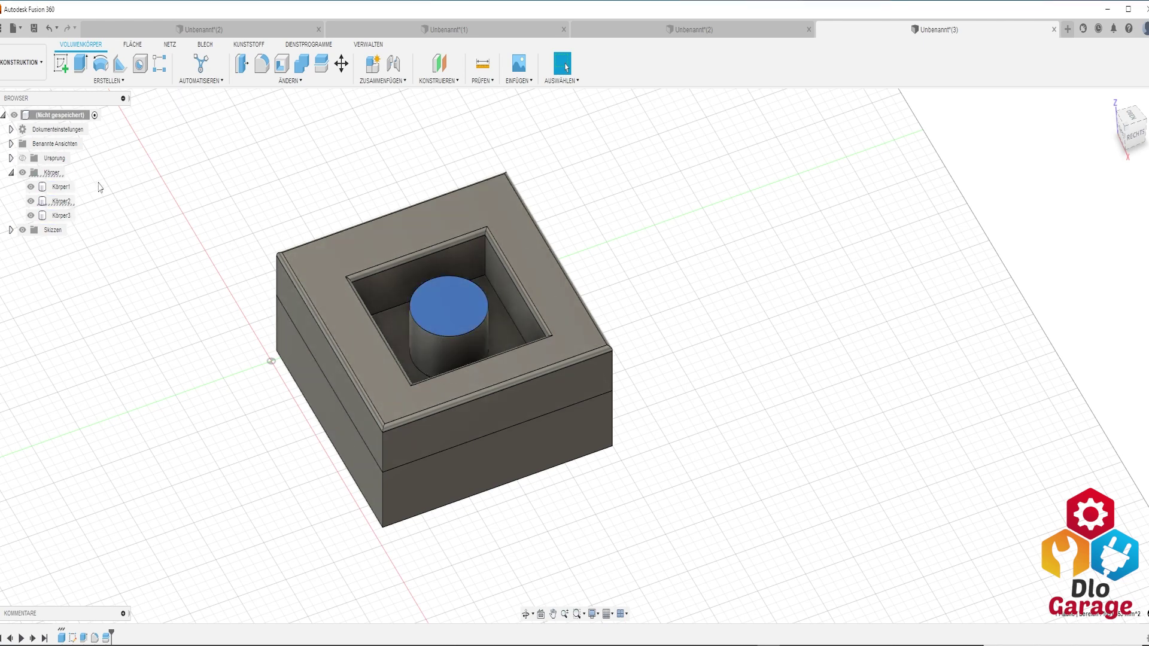
key("Escape")
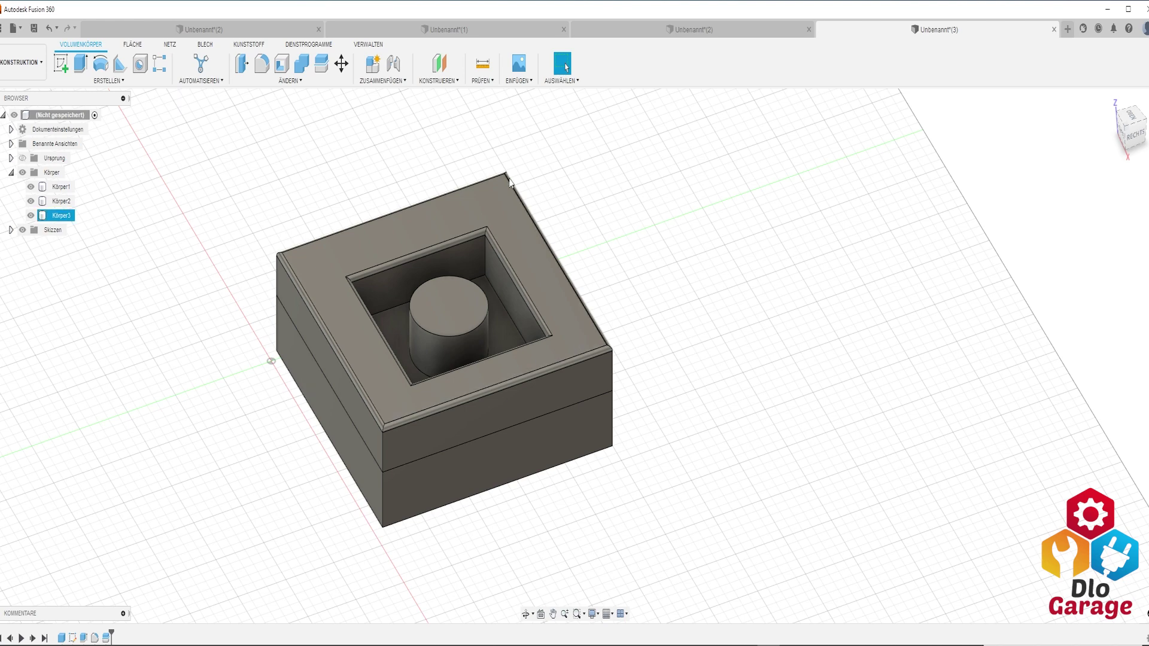
left_click(302, 82)
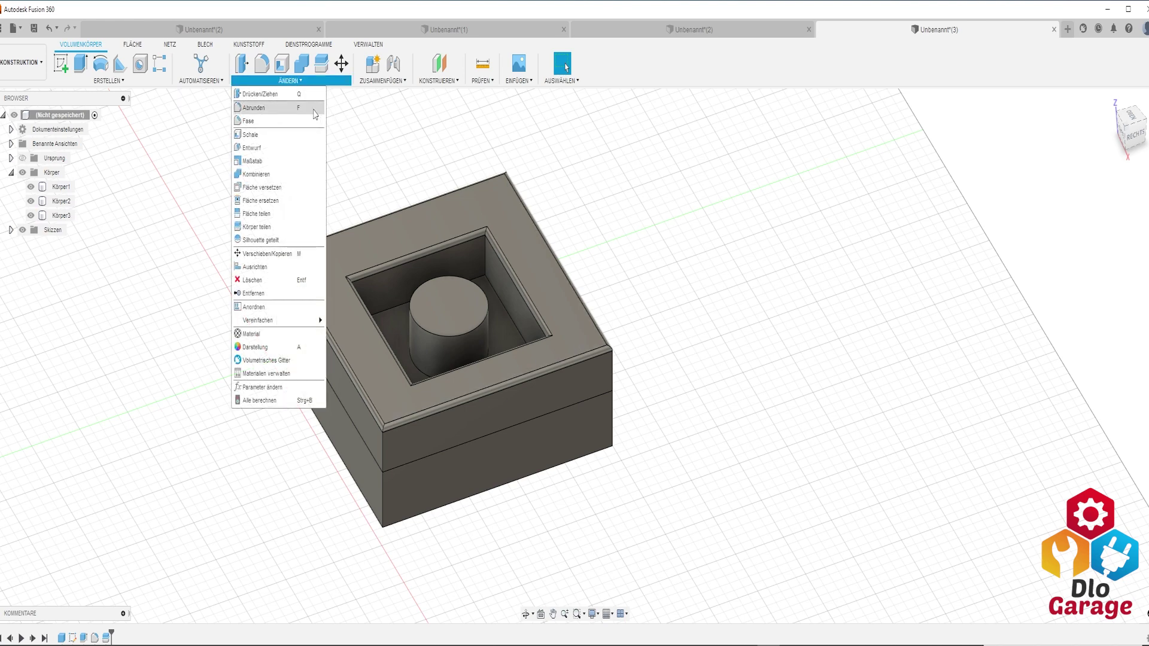